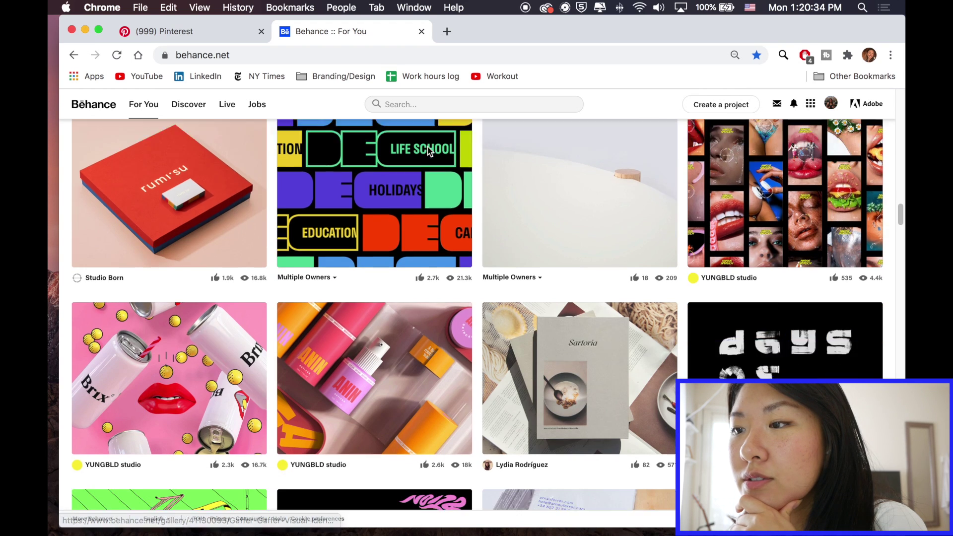
# Look through the projects in Behance's For You feed and return to the Poster design board on Pinterest.
pyautogui.scroll(-15, 428, 149)
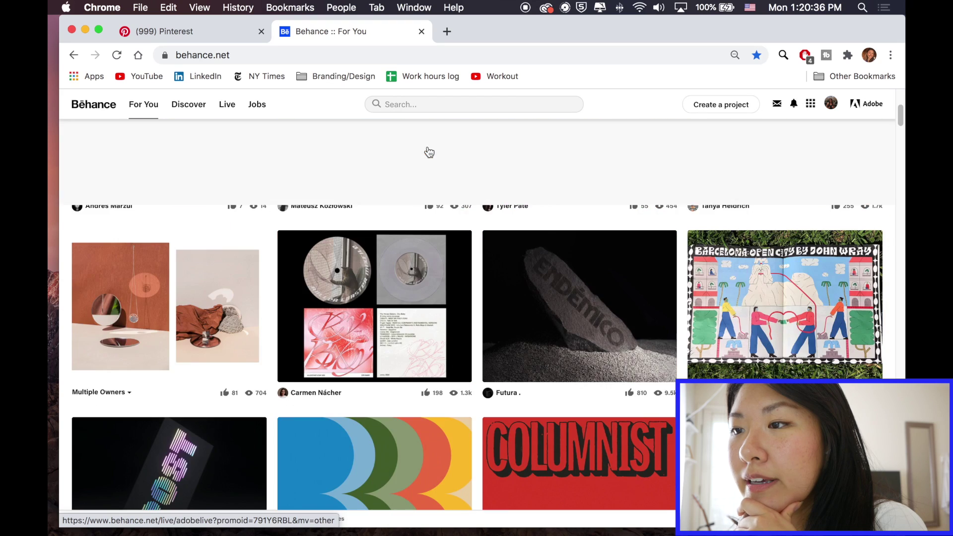
pyautogui.scroll(5, 429, 149)
pyautogui.scroll(-5, 429, 147)
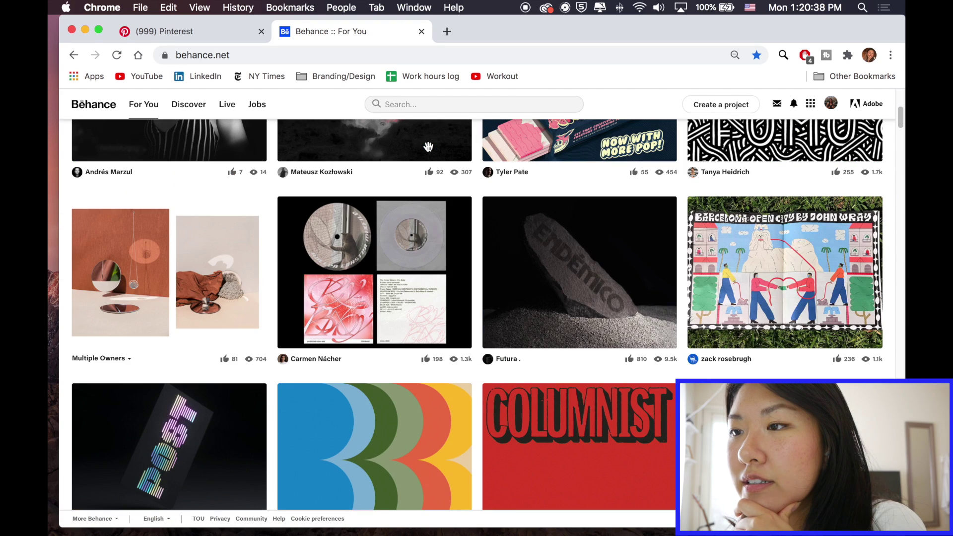
pyautogui.scroll(-6, 428, 147)
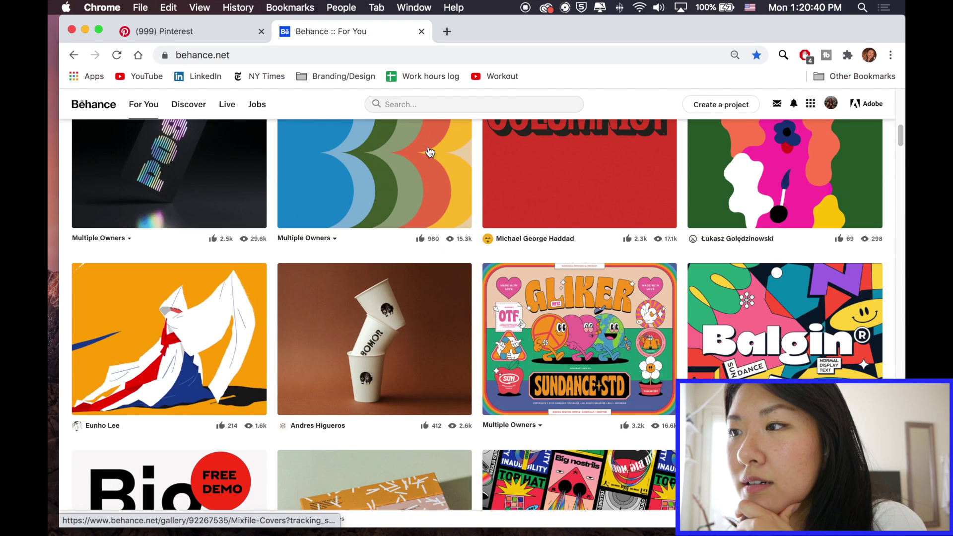
pyautogui.scroll(-5, 431, 151)
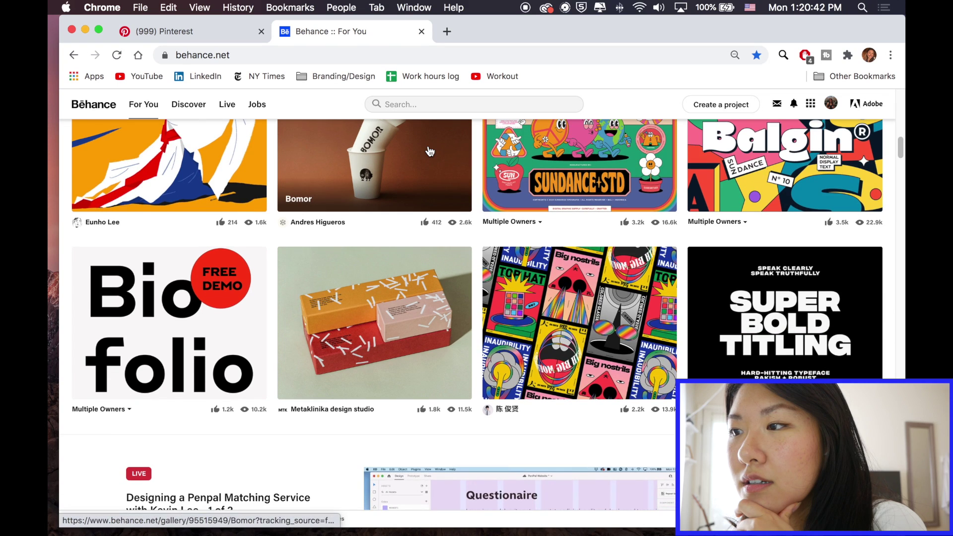
pyautogui.scroll(17, 430, 148)
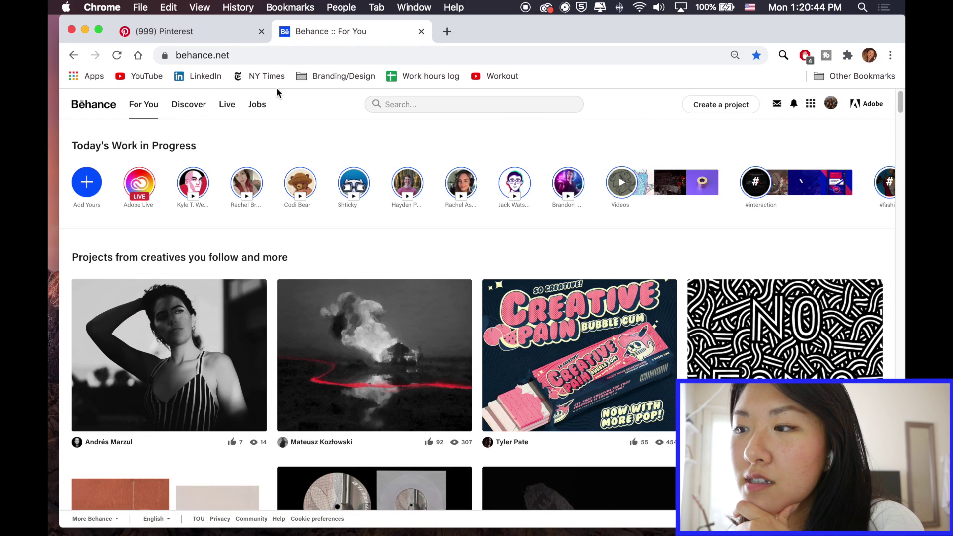
pyautogui.click(224, 33)
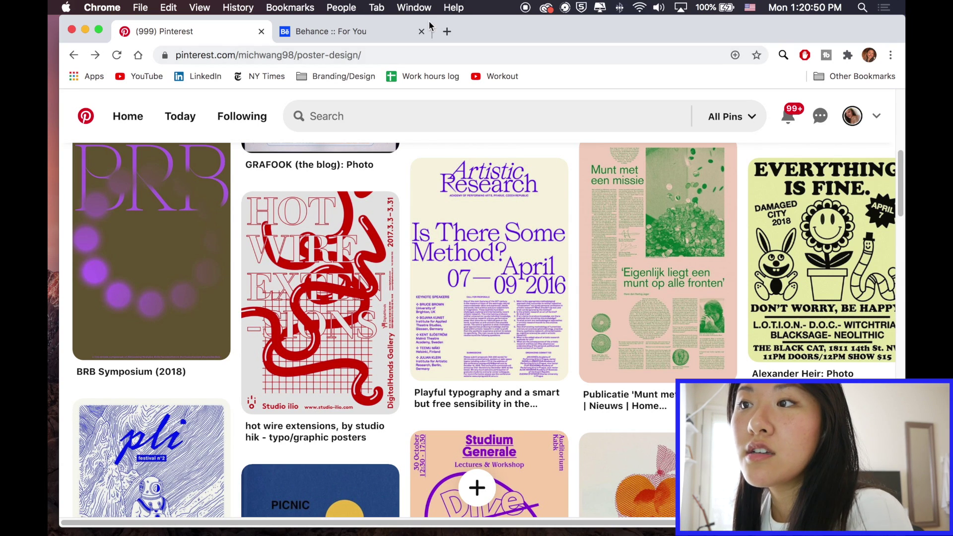
# Open Instagram in a new browser tab and go to the account's saved posts.
pyautogui.click(446, 32)
pyautogui.write('instagram.com')
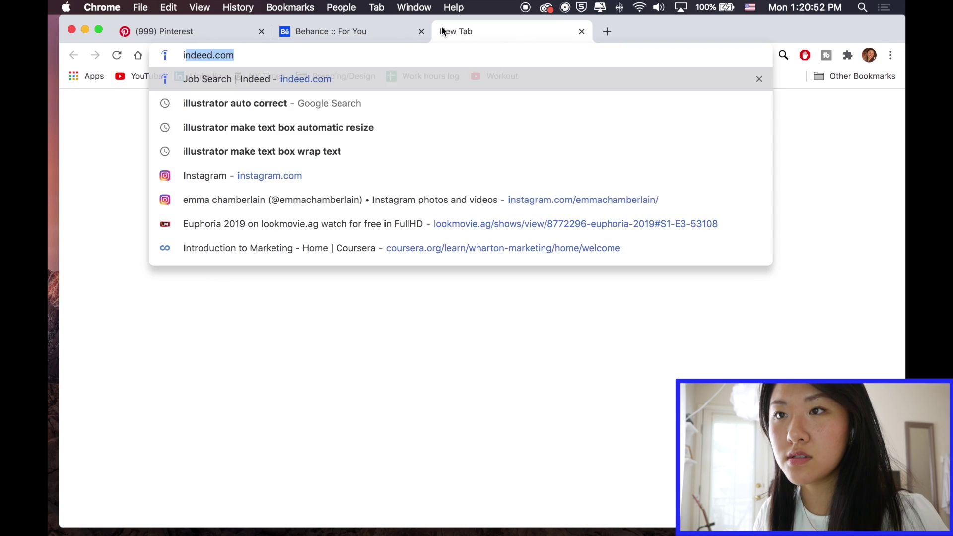
pyautogui.press('Return')
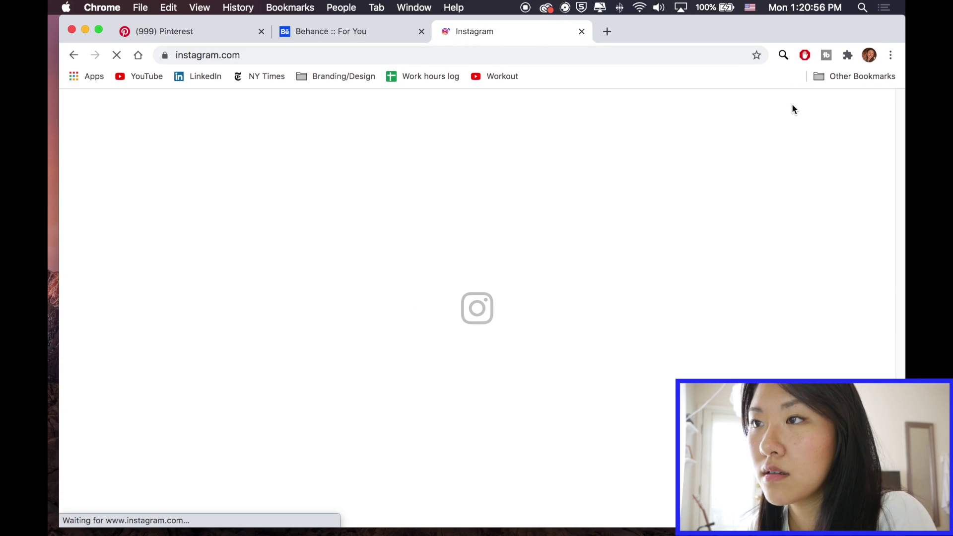
pyautogui.press('XF86AudioRaiseVolume')
pyautogui.press('XF86AudioRaiseVolume')
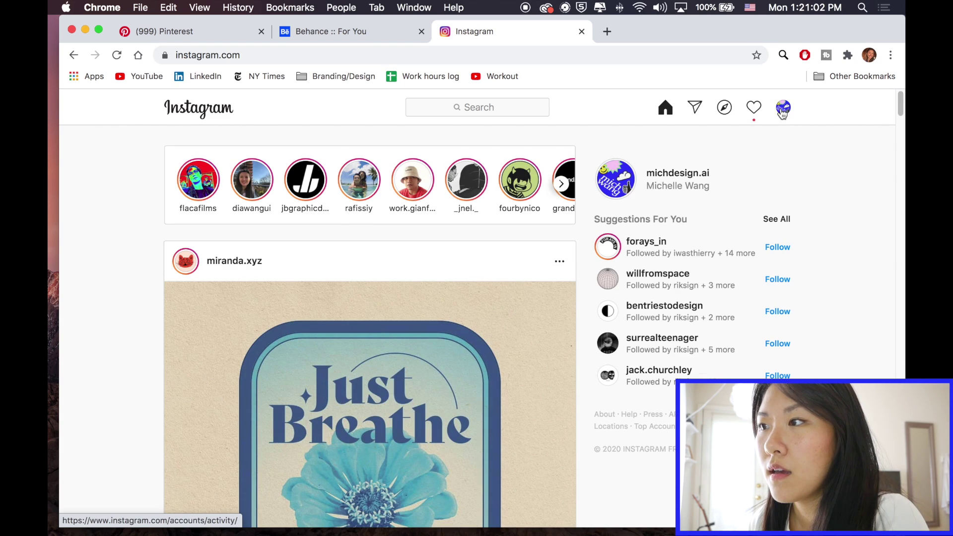
pyautogui.click(783, 109)
pyautogui.click(708, 162)
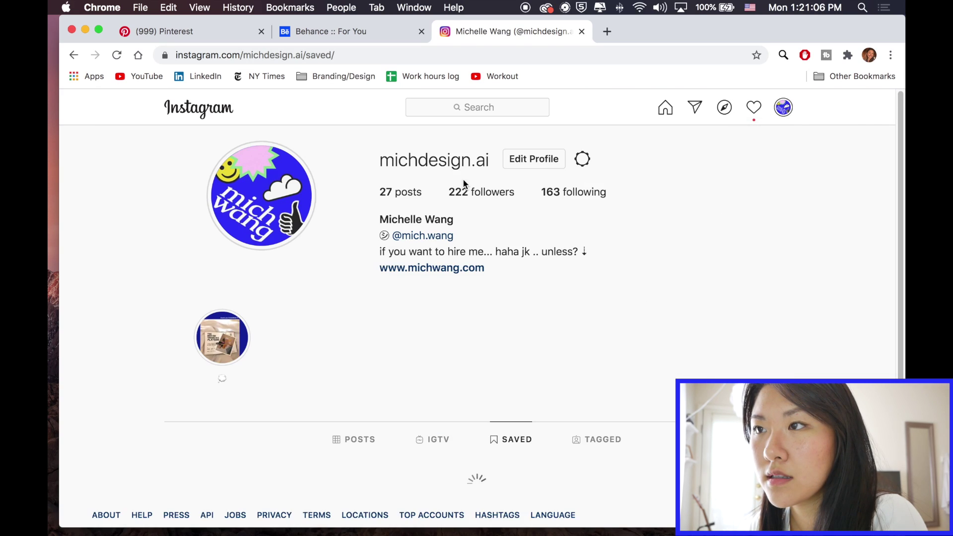
# Look through the saved Instagram posts for poster and typography inspiration.
pyautogui.scroll(-12, 463, 180)
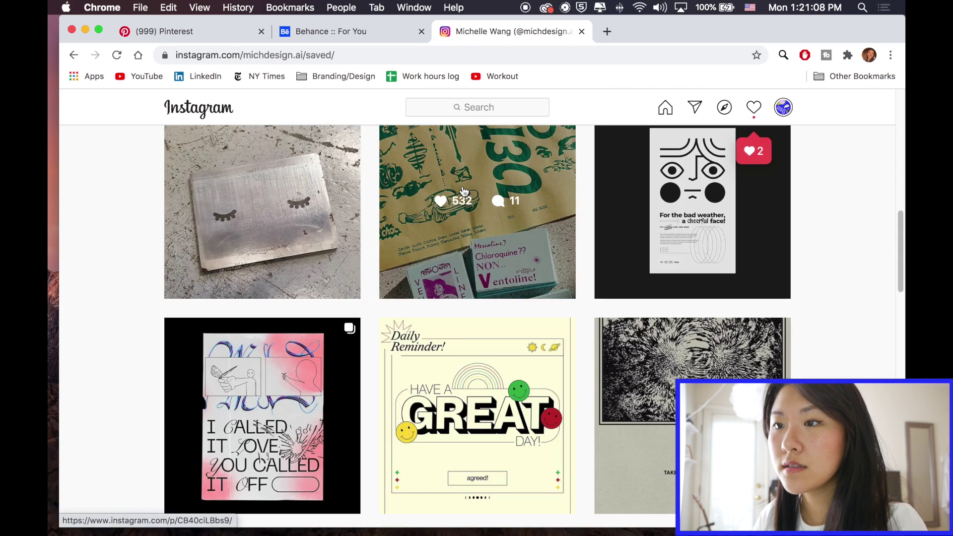
pyautogui.scroll(4, 465, 191)
pyautogui.scroll(4, 463, 192)
pyautogui.scroll(-13, 457, 189)
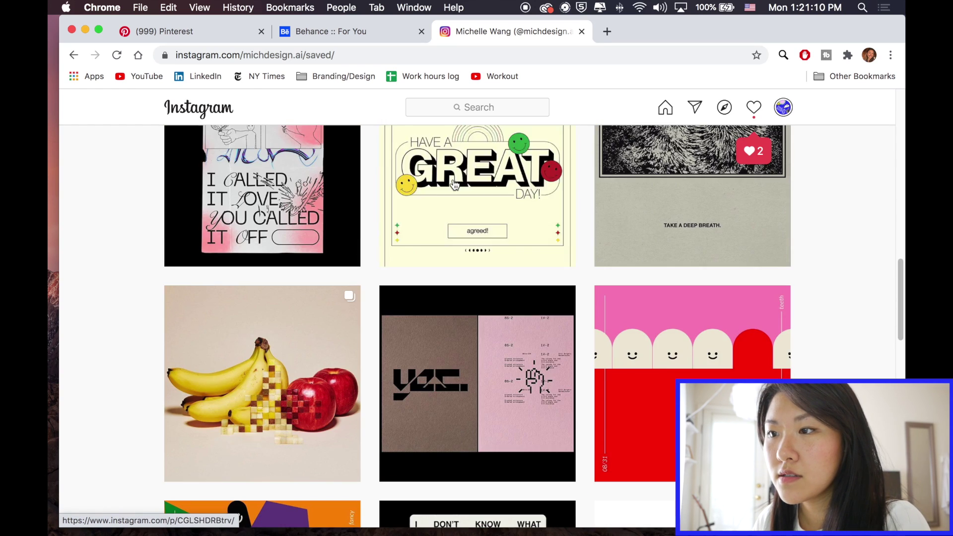
pyautogui.scroll(-9, 452, 186)
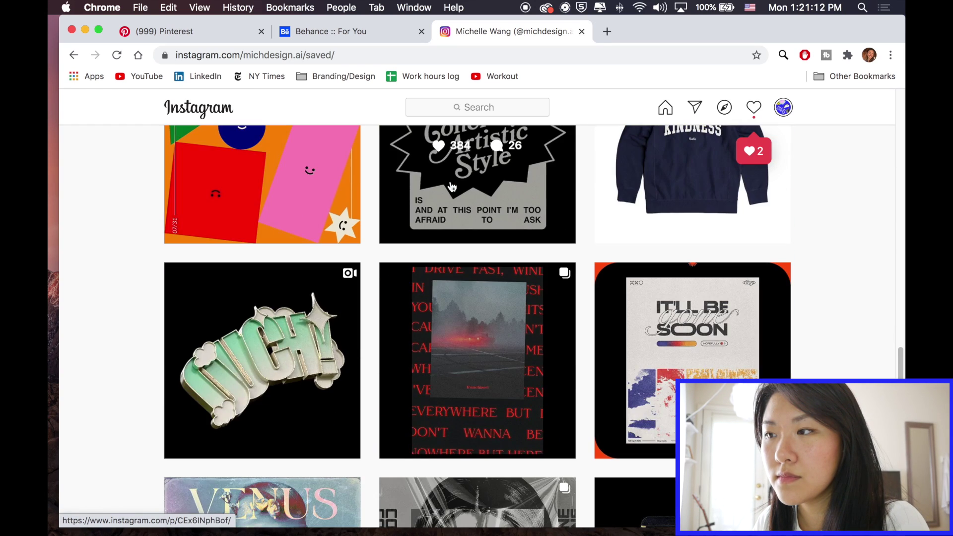
pyautogui.scroll(-9, 451, 188)
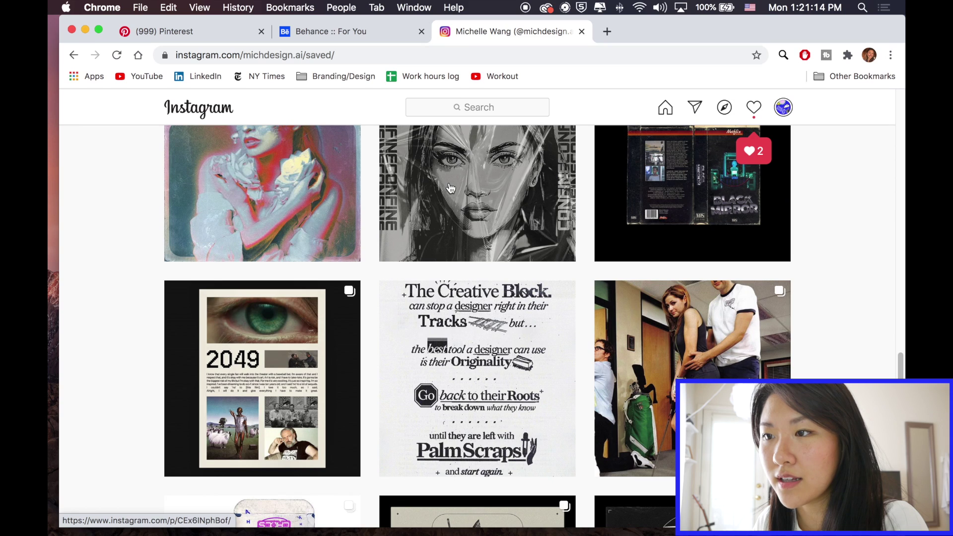
pyautogui.scroll(-16, 451, 189)
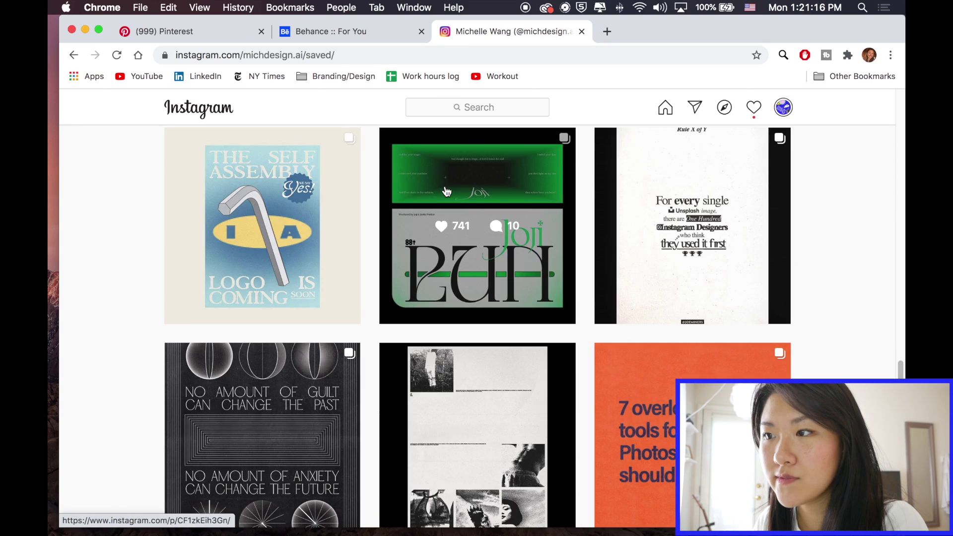
pyautogui.scroll(-5, 447, 191)
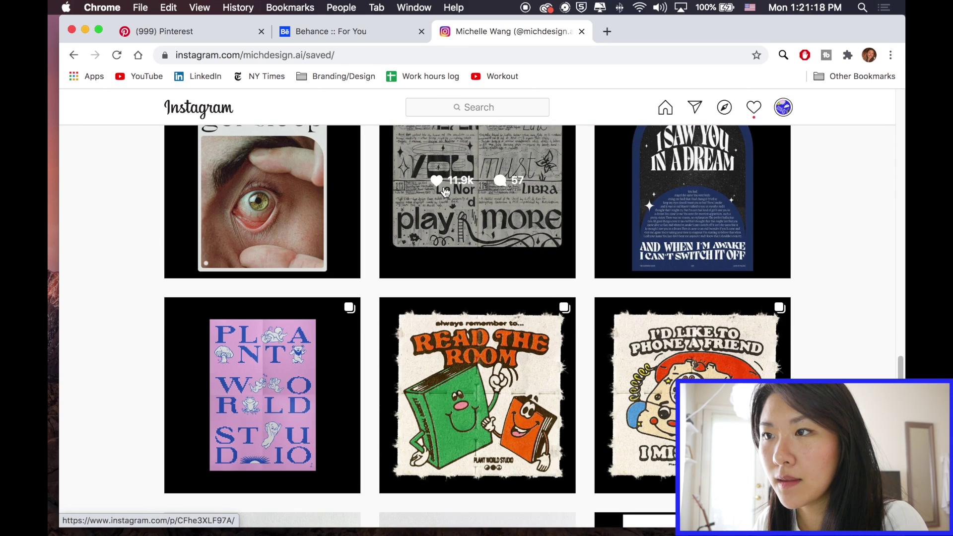
pyautogui.scroll(-11, 446, 191)
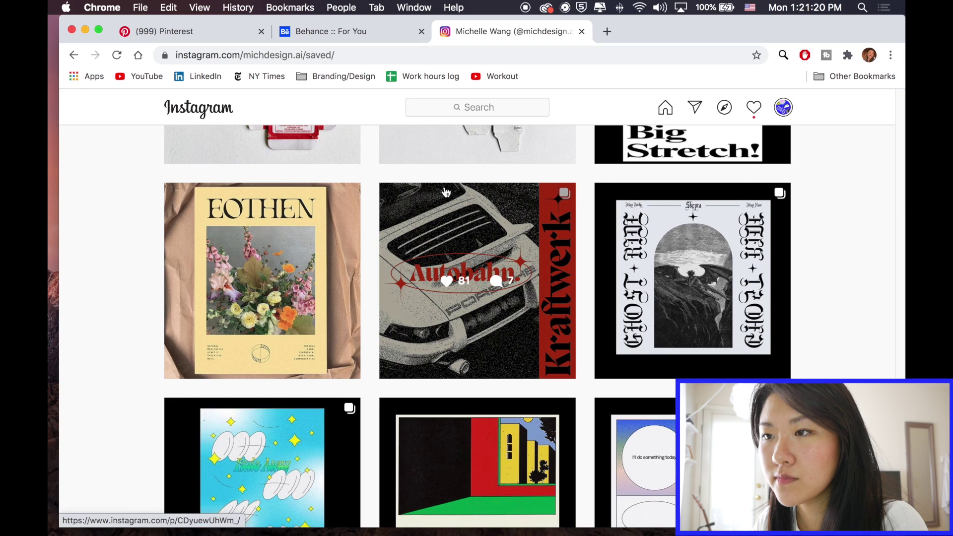
pyautogui.scroll(20, 444, 192)
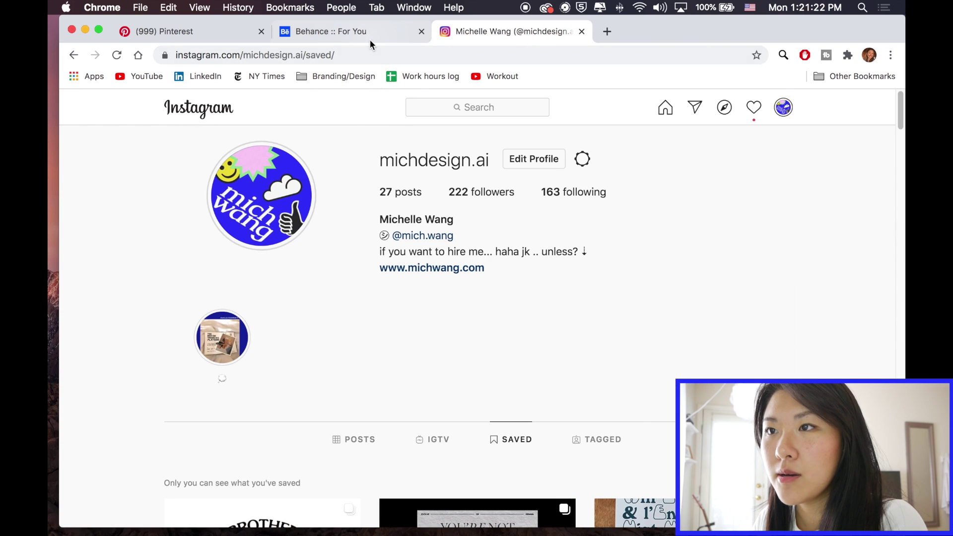
# Revisit the Behance For You feed and go back to the Poster design board on Pinterest.
pyautogui.click(370, 41)
pyautogui.scroll(-10, 412, 128)
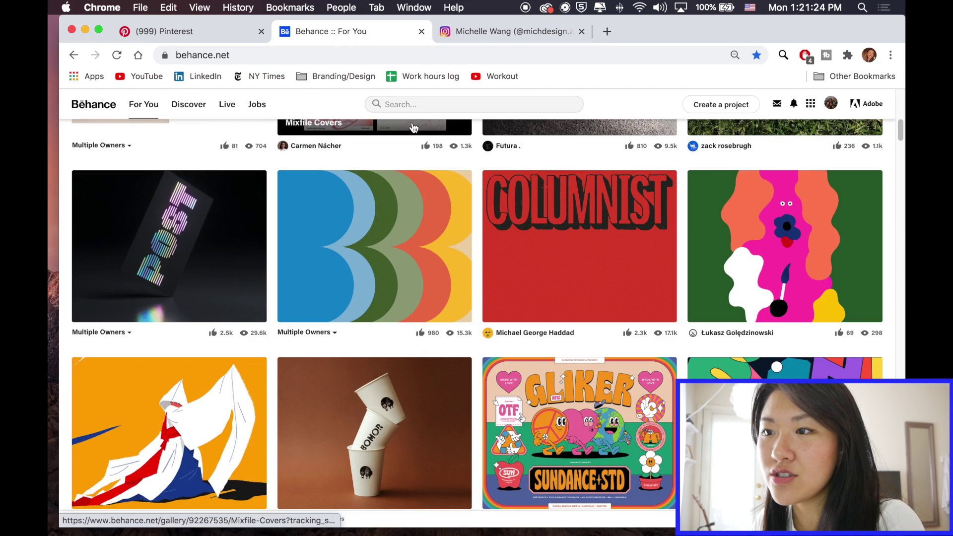
pyautogui.scroll(-3, 414, 128)
pyautogui.click(193, 33)
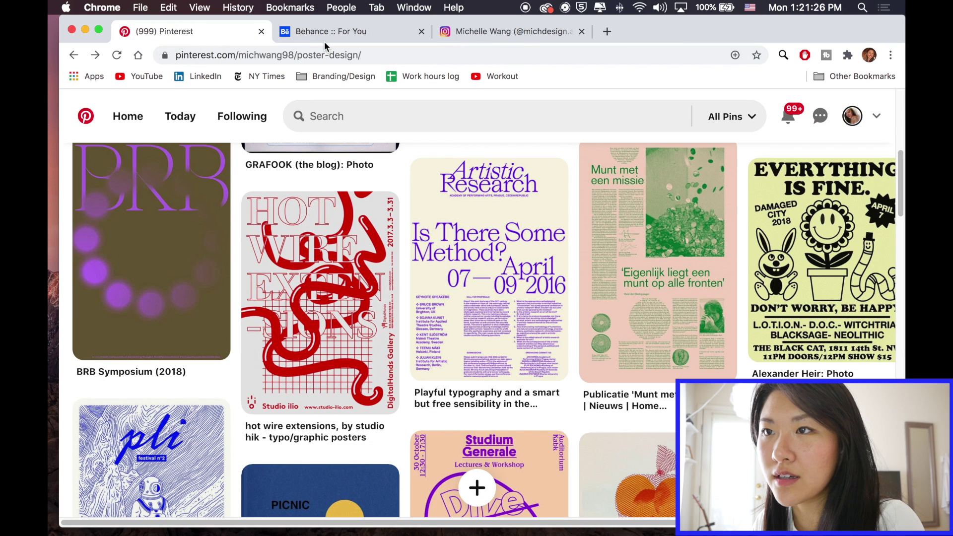
pyautogui.click(324, 43)
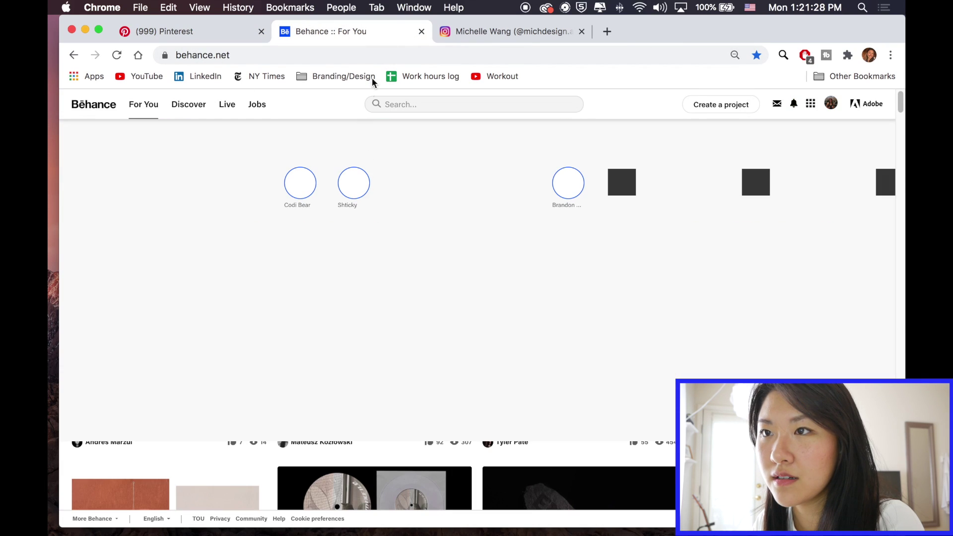
pyautogui.click(218, 31)
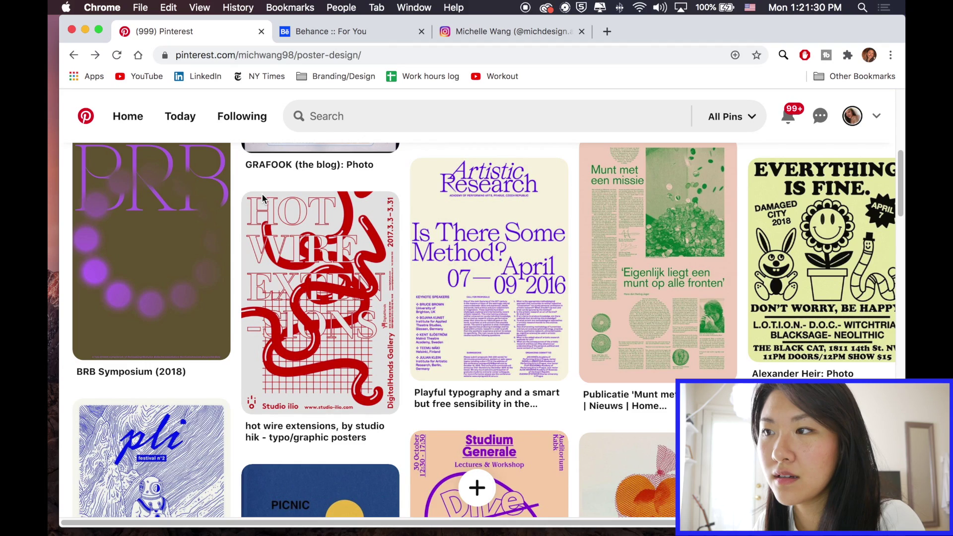
# Look through the pins on the Poster design board for layout and typography ideas.
pyautogui.scroll(-10, 261, 192)
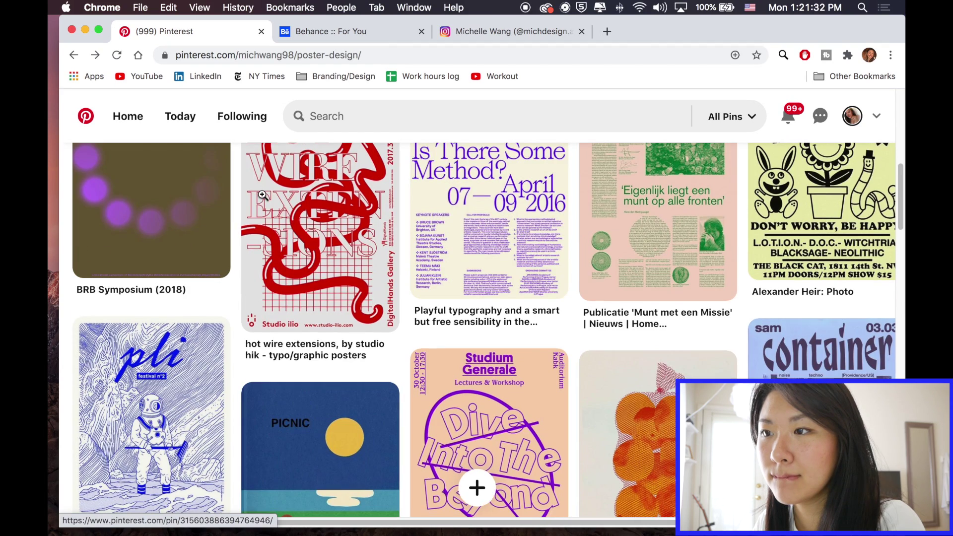
pyautogui.scroll(-10, 262, 195)
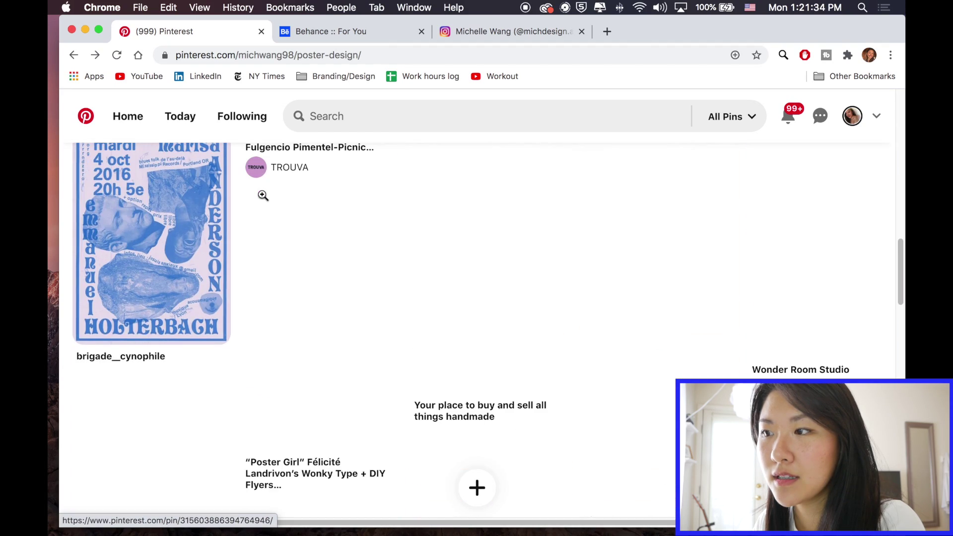
pyautogui.scroll(-4, 263, 195)
pyautogui.scroll(20, 262, 196)
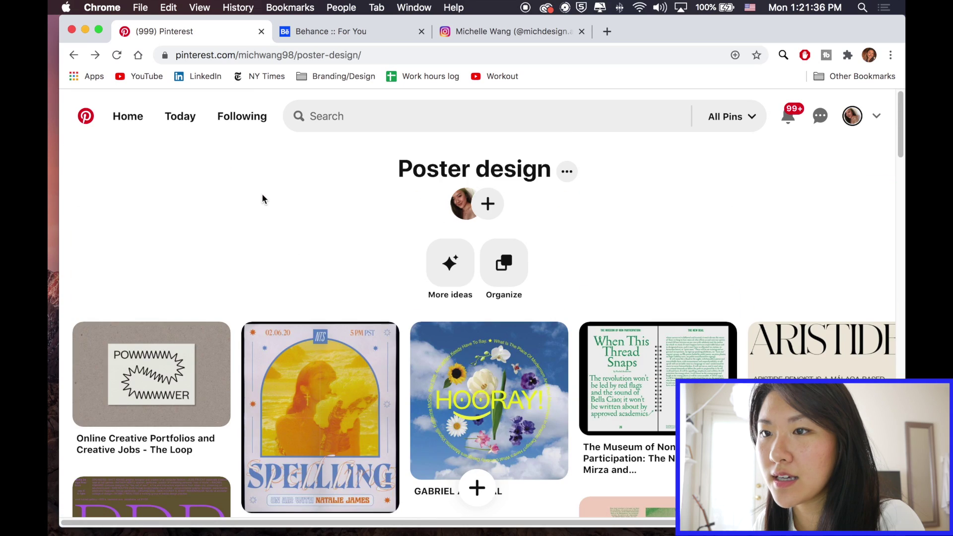
pyautogui.scroll(-6, 262, 193)
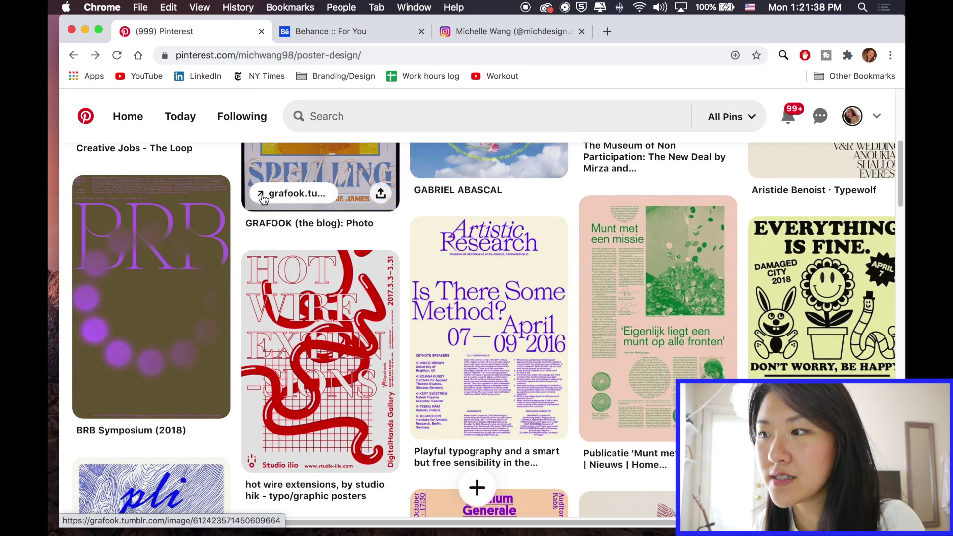
pyautogui.scroll(-6, 263, 199)
pyautogui.scroll(6, 288, 238)
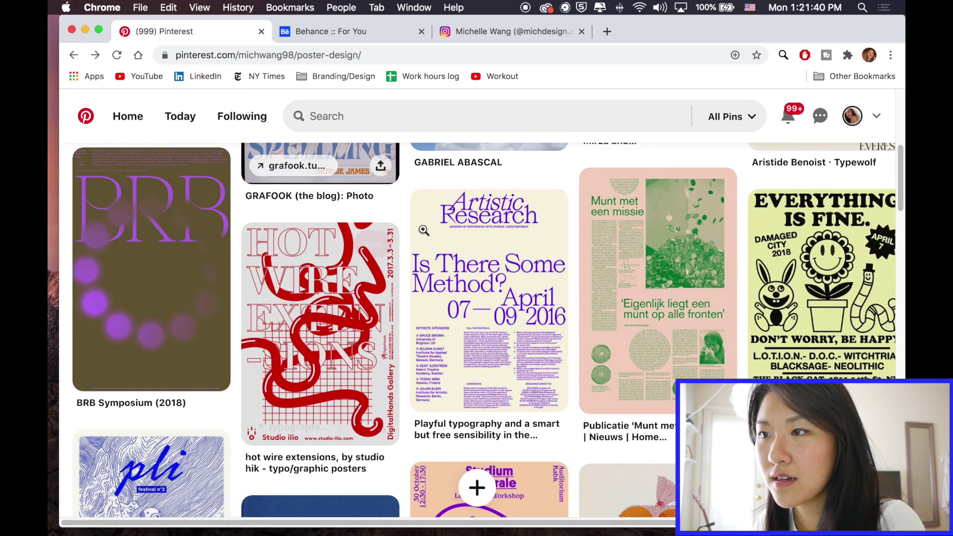
# View the Artistic Research poster pin in detail, return to the board and examine the pins further down.
pyautogui.click(485, 255)
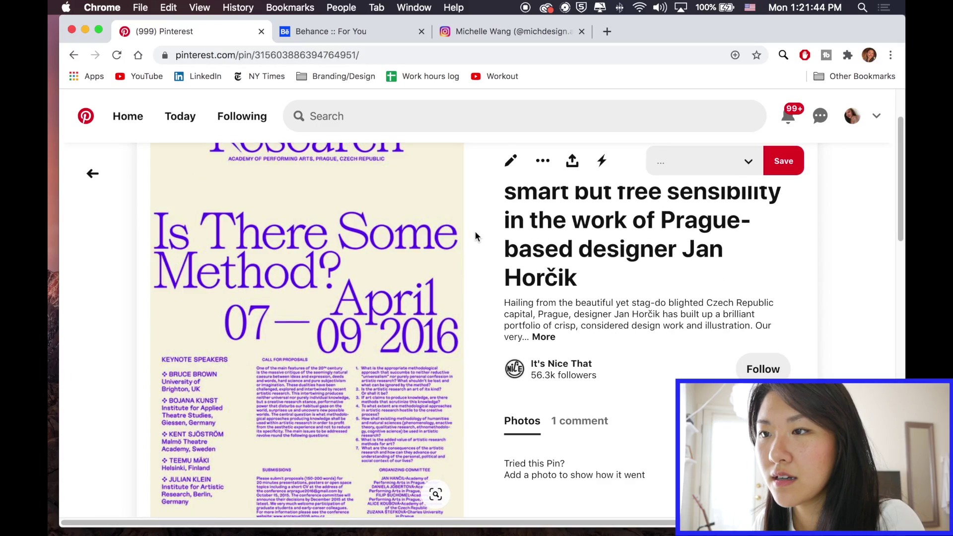
pyautogui.click(98, 172)
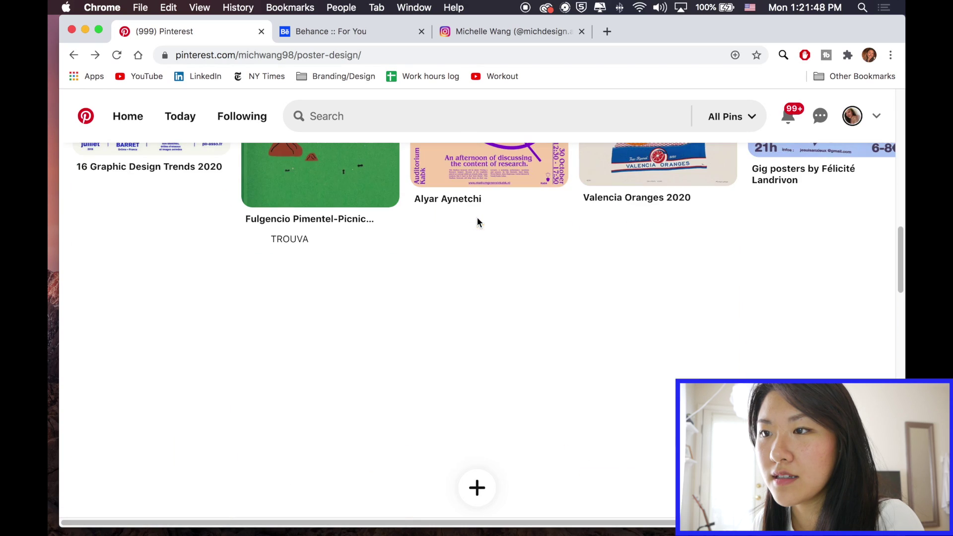
pyautogui.scroll(-15, 448, 226)
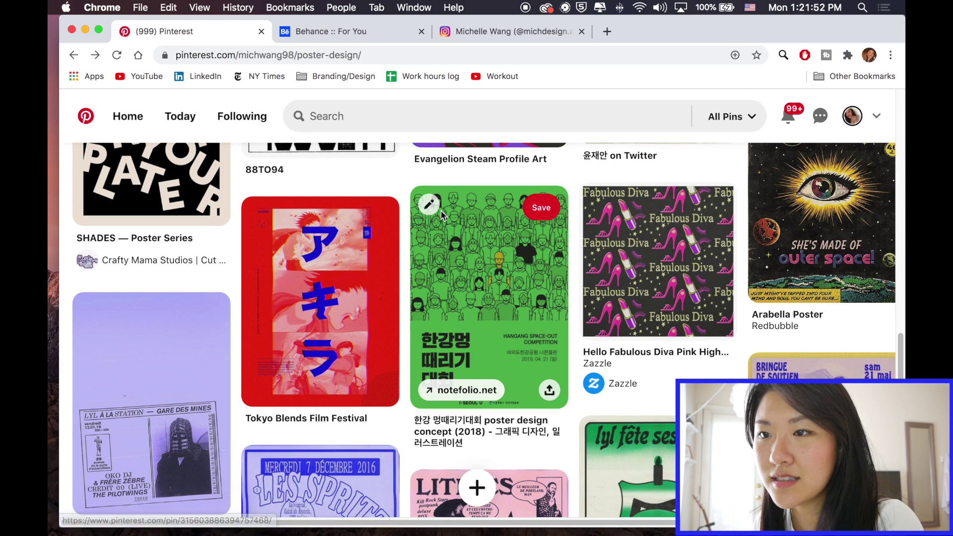
pyautogui.scroll(-8, 439, 211)
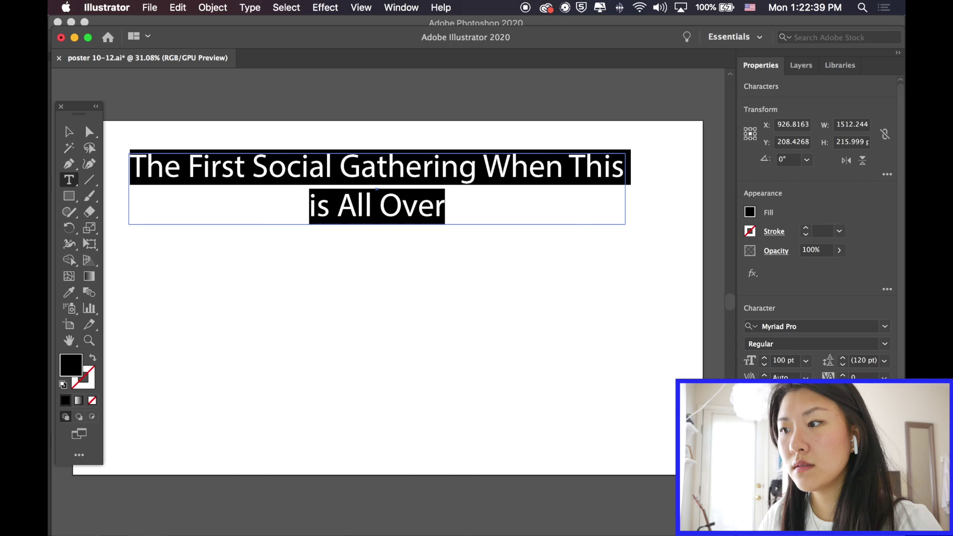
# In Illustrator, center-align the title text and narrow its frame so the first line breaks after "Gathering".
pyautogui.press('super+shift+l')
pyautogui.press('super+shift+c')
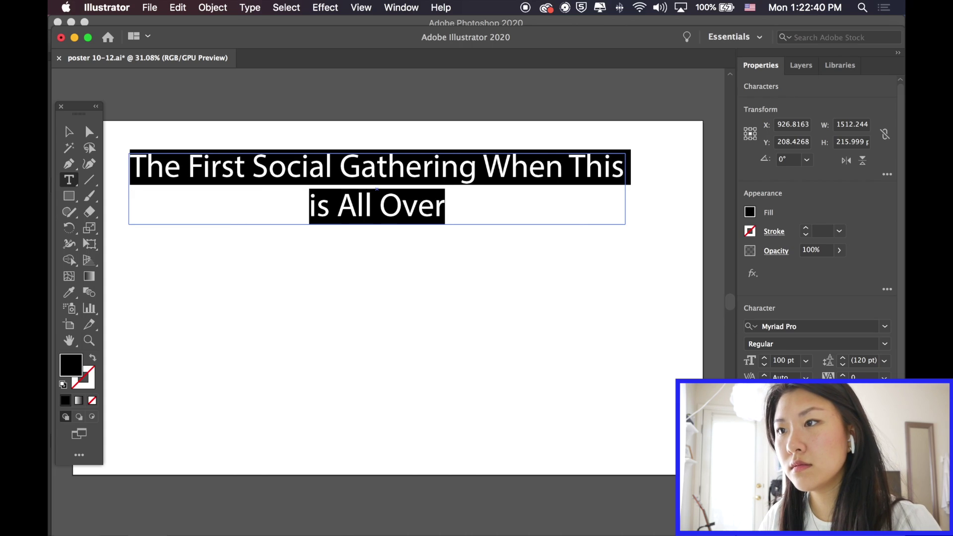
pyautogui.click(76, 134)
pyautogui.moveTo(626, 190); pyautogui.dragTo(512, 204)
pyautogui.click(449, 212)
pyautogui.click(549, 201)
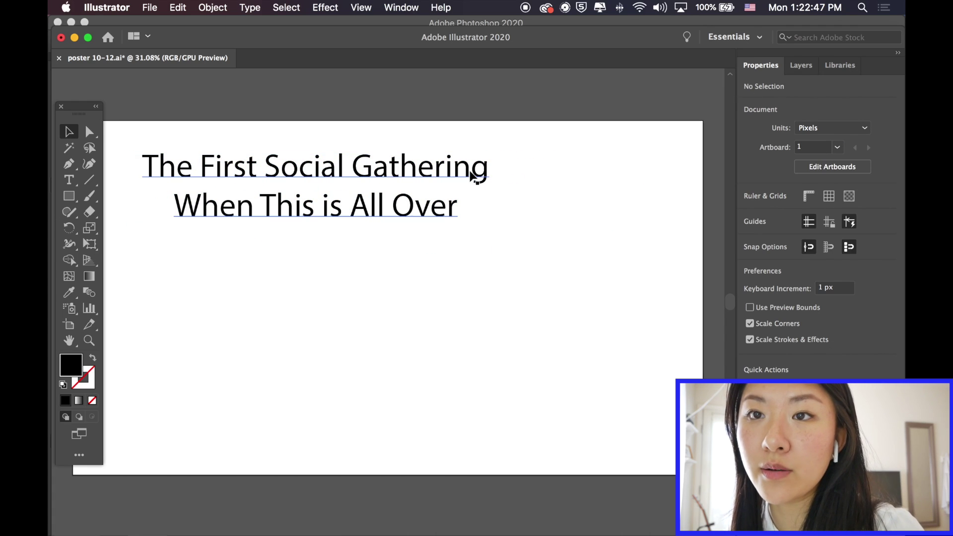
# Move the two-line title slightly up on the artboard and deselect it.
pyautogui.click(421, 160)
pyautogui.moveTo(420, 160); pyautogui.dragTo(420, 153)
pyautogui.click(270, 248)
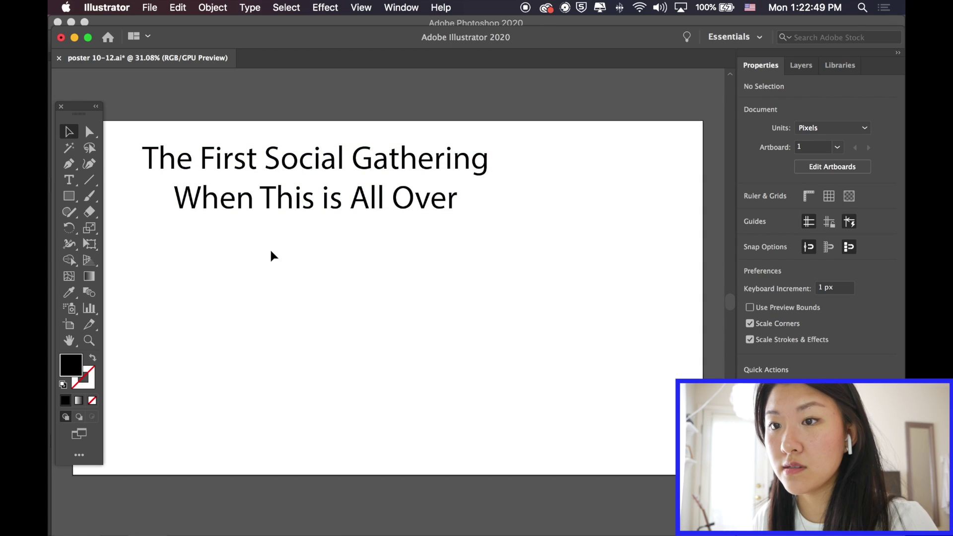
# Extend the artboard downward into a portrait format of 1920 by 2515 px.
pyautogui.scroll(-3, 269, 249)
pyautogui.click(62, 326)
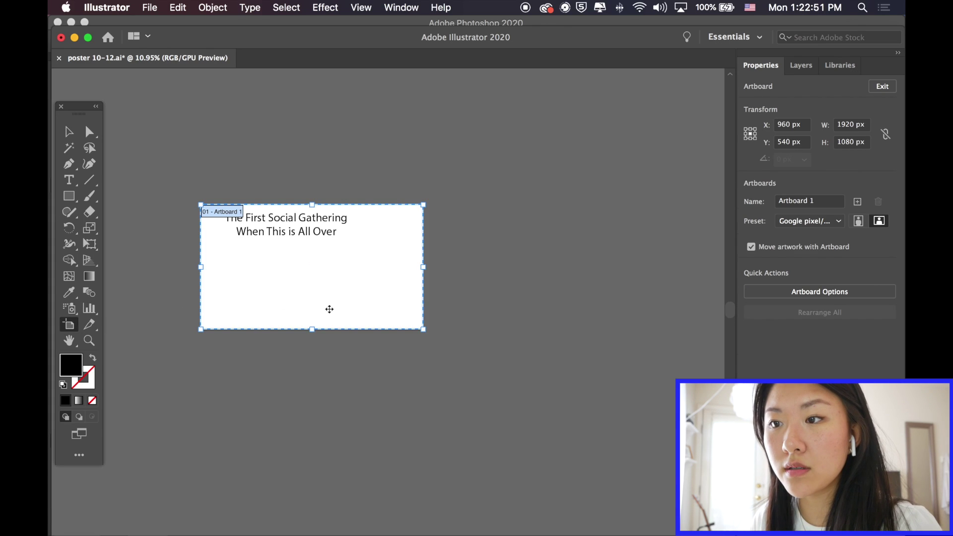
pyautogui.moveTo(312, 330); pyautogui.dragTo(313, 495)
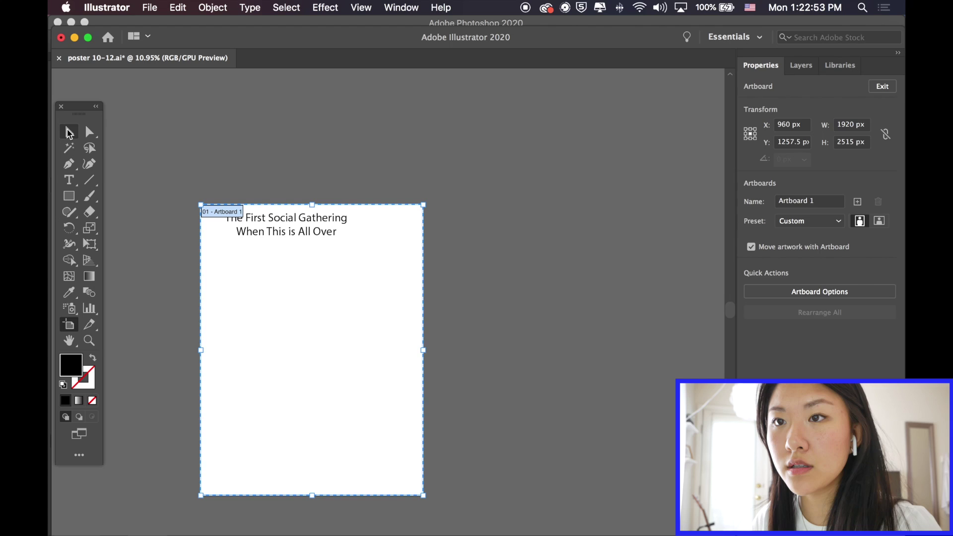
pyautogui.click(68, 133)
# Move the artboard with its title up and to the left on the canvas, to X 647 px and Y 759.5 px.
pyautogui.scroll(-1, 204, 185)
pyautogui.hotkey('shift', 'o')
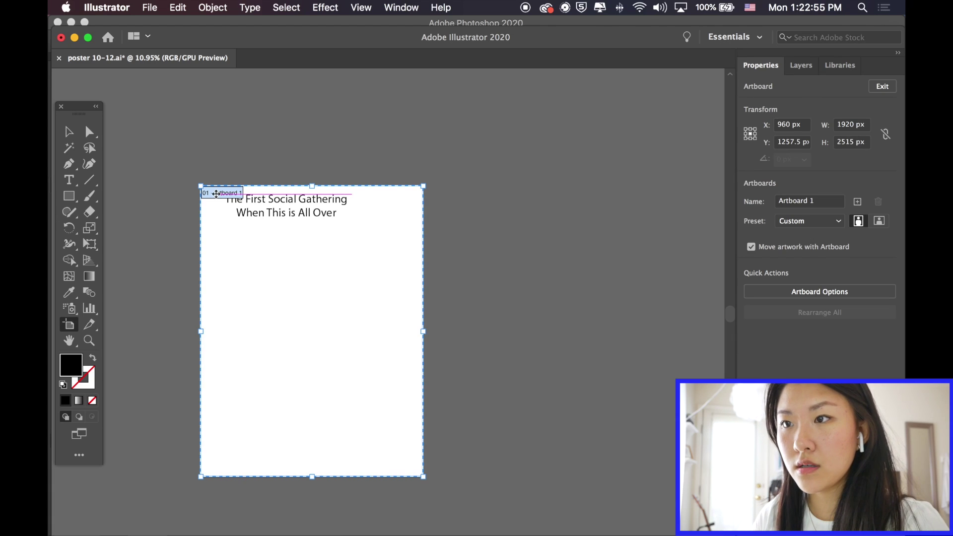
pyautogui.moveTo(283, 273); pyautogui.dragTo(255, 216)
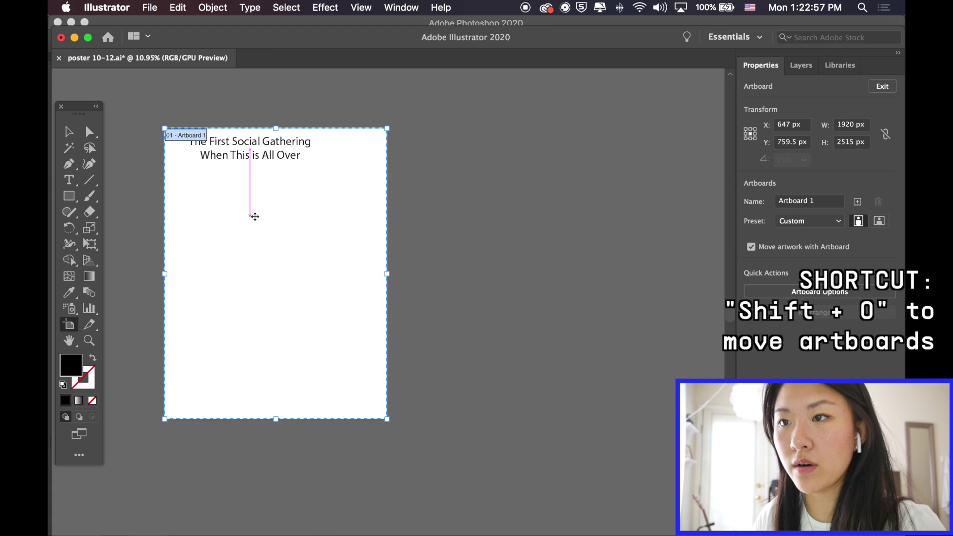
pyautogui.click(69, 133)
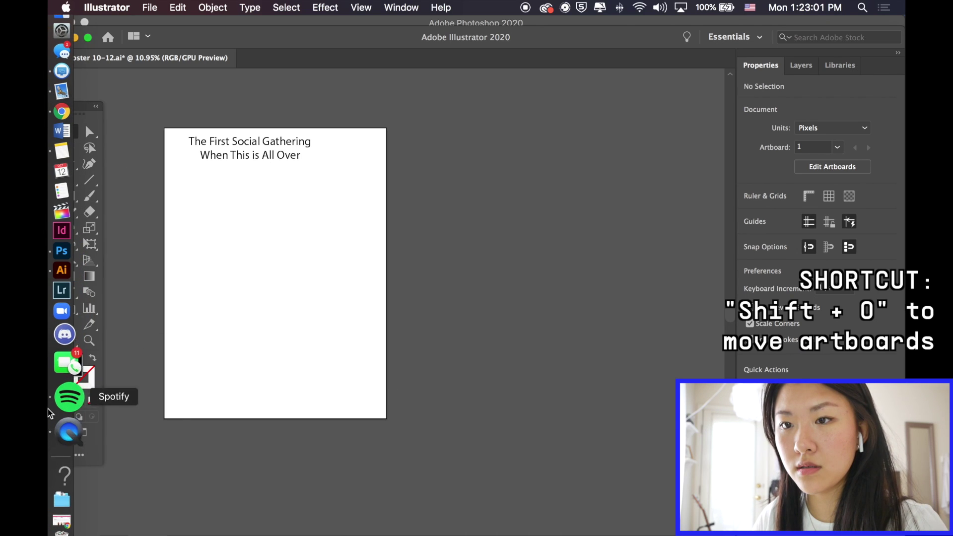
# Switch to Spotify and browse the songs in the "vibe ✓ed" playlist.
pyautogui.click(70, 398)
pyautogui.scroll(-3, 594, 167)
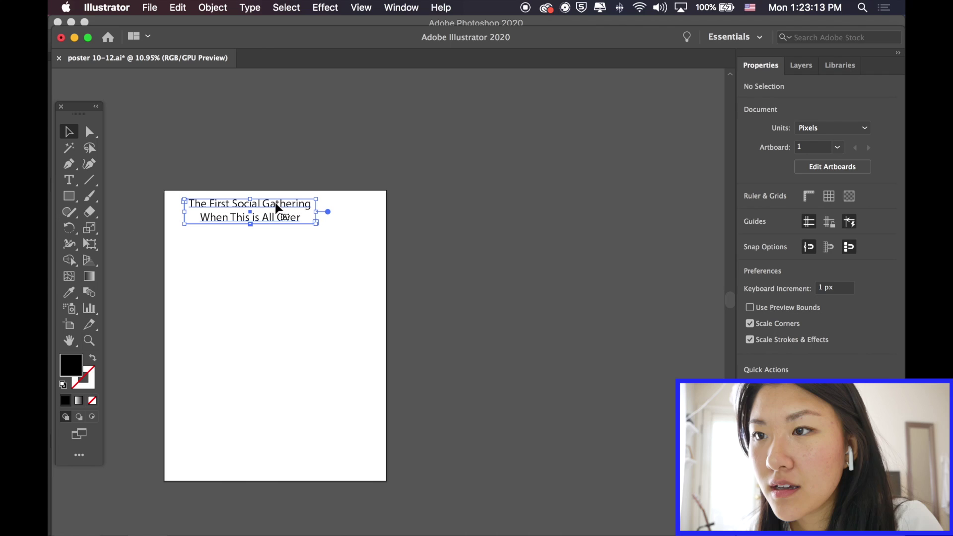
# In Illustrator, stack six copies of the title down the first artboard and add a second 1920 by 2515 px artboard beside it.
pyautogui.moveTo(277, 207); pyautogui.dragTo(278, 211)
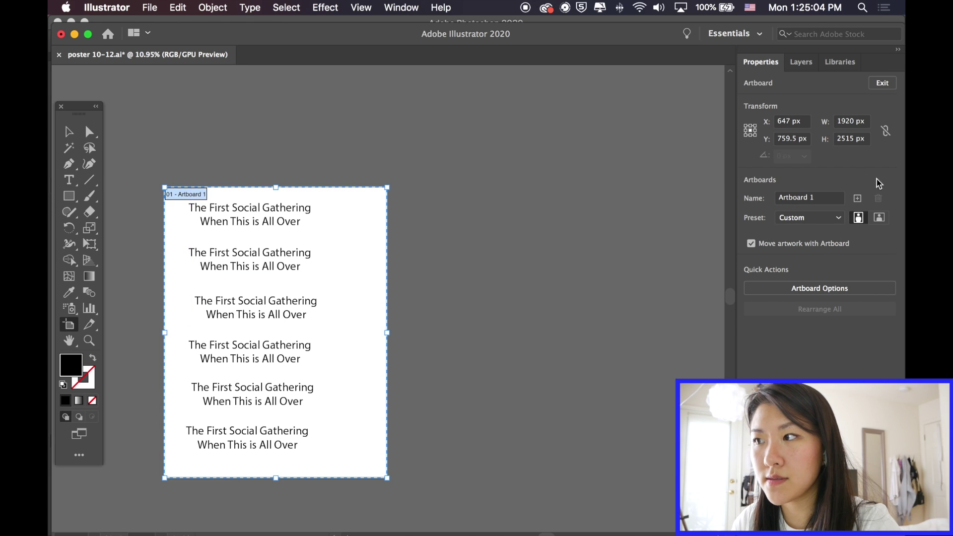
pyautogui.click(858, 199)
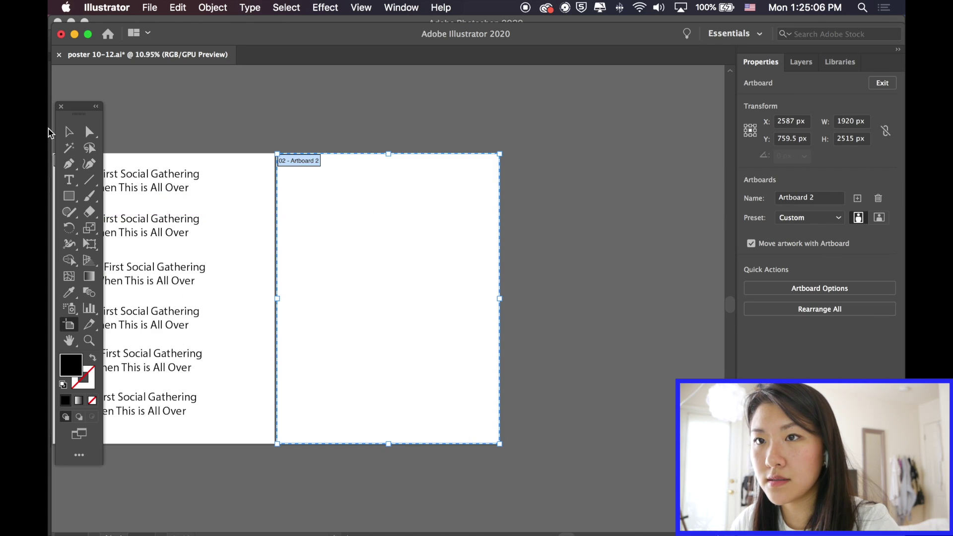
pyautogui.click(68, 132)
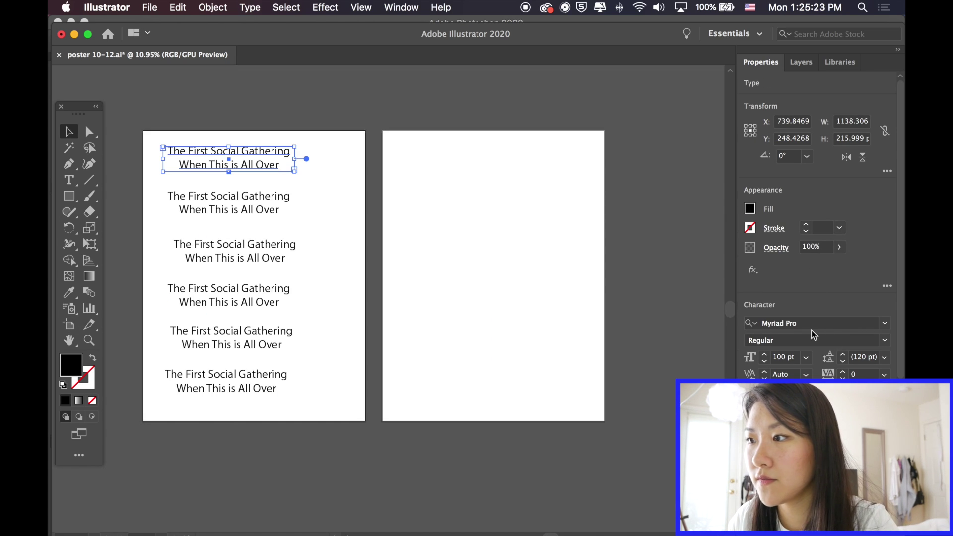
# Set the topmost title copy in a bold Danzza Trial font.
pyautogui.write('danza')
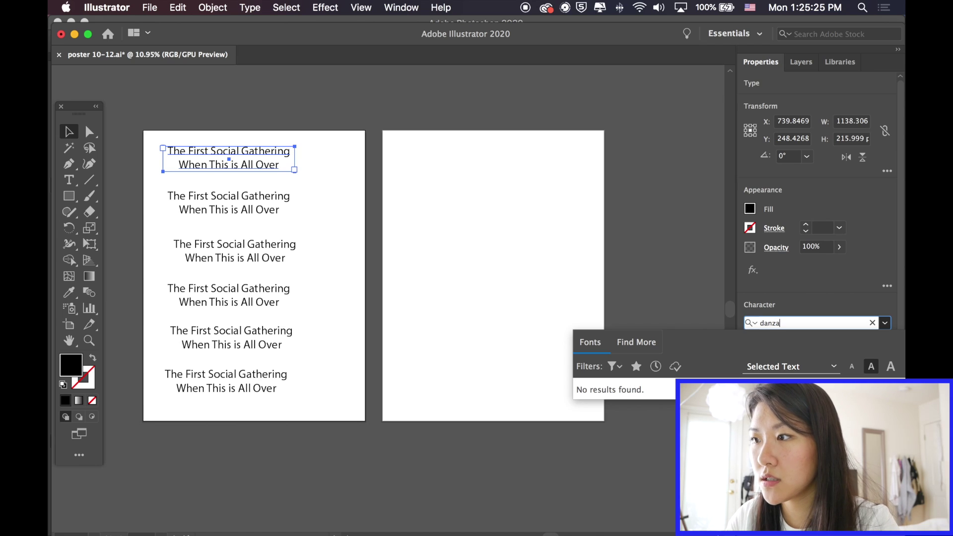
pyautogui.press('BackSpace')
pyautogui.write('z')
pyautogui.click(789, 451)
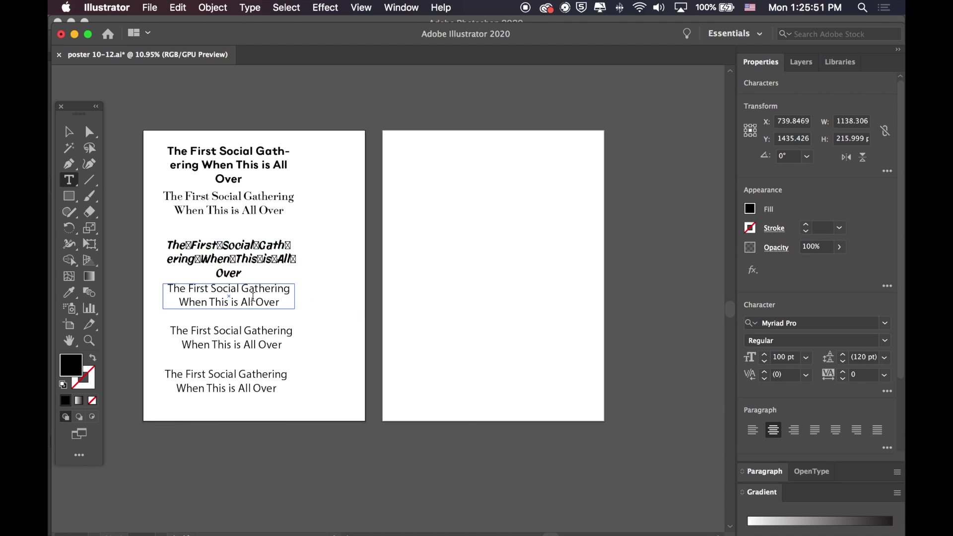
# Set all text of the fourth title copy in the Left Trial Bold font.
pyautogui.hotkey('ctrl', 'a')
pyautogui.click(772, 324)
pyautogui.write('Left')
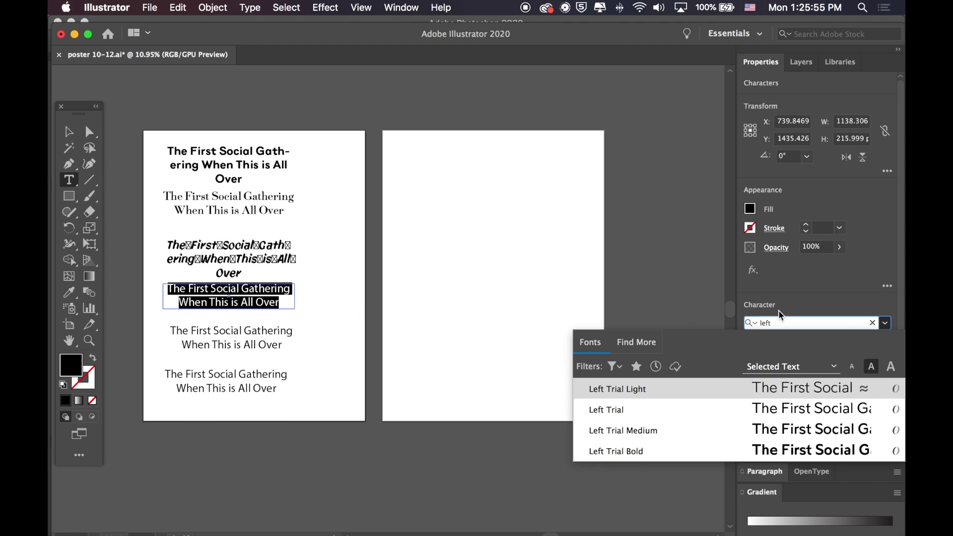
pyautogui.click(624, 449)
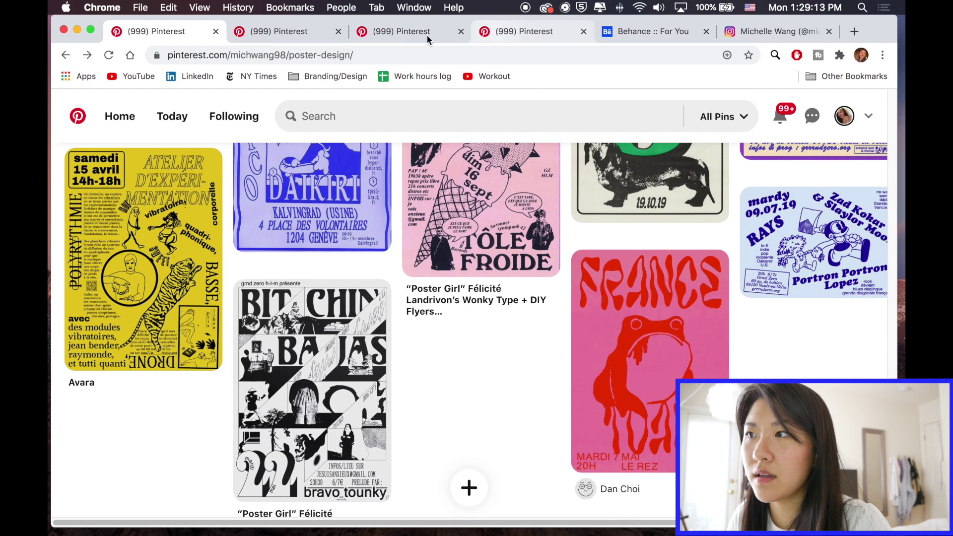
# Look over the saved Pinterest pins in Chrome, including the "Everything Is Fine" poster, and return to Illustrator.
pyautogui.click(426, 33)
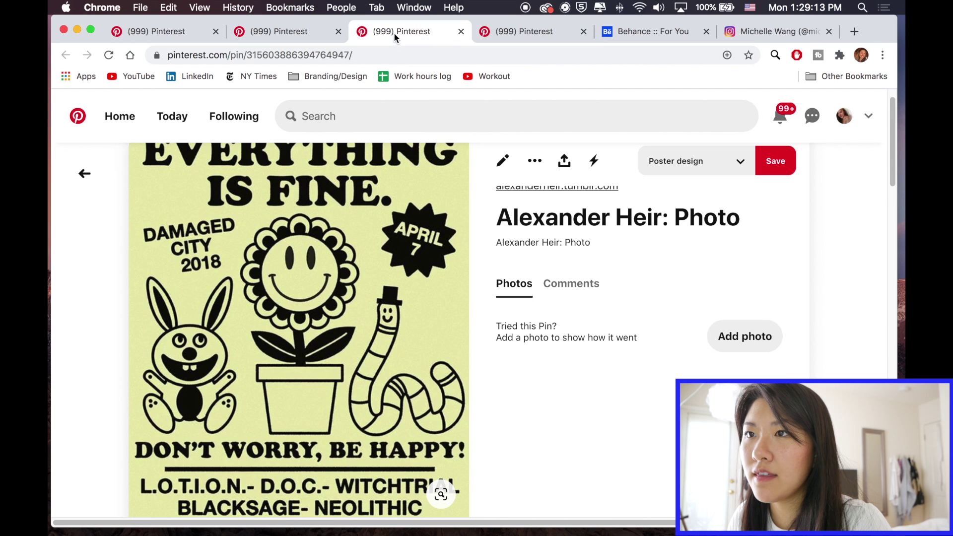
pyautogui.click(294, 31)
pyautogui.hotkey('ctrl', 'Right')
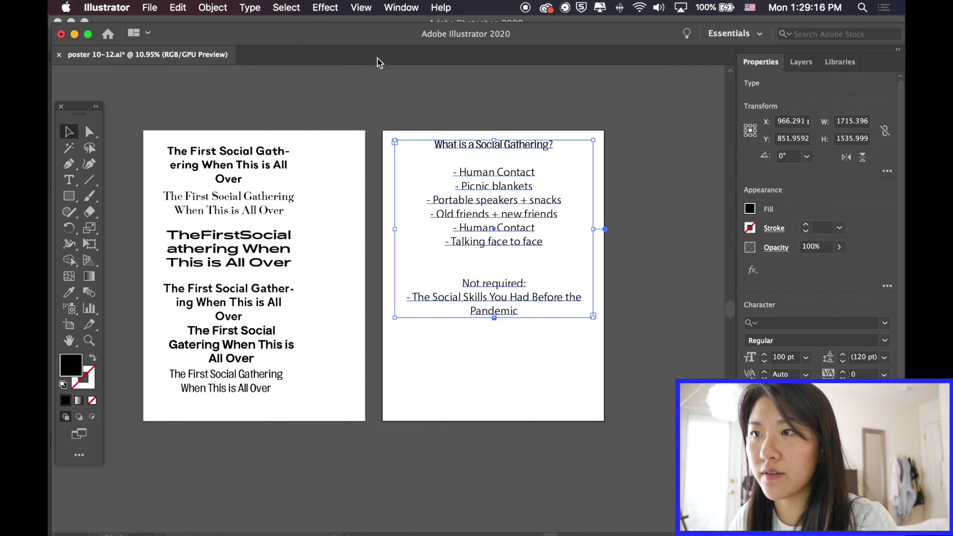
# Left-align the "What is a Social Gathering?" text block on the second artboard and deselect it.
pyautogui.hotkey('ctrl', 'shift', 'l')
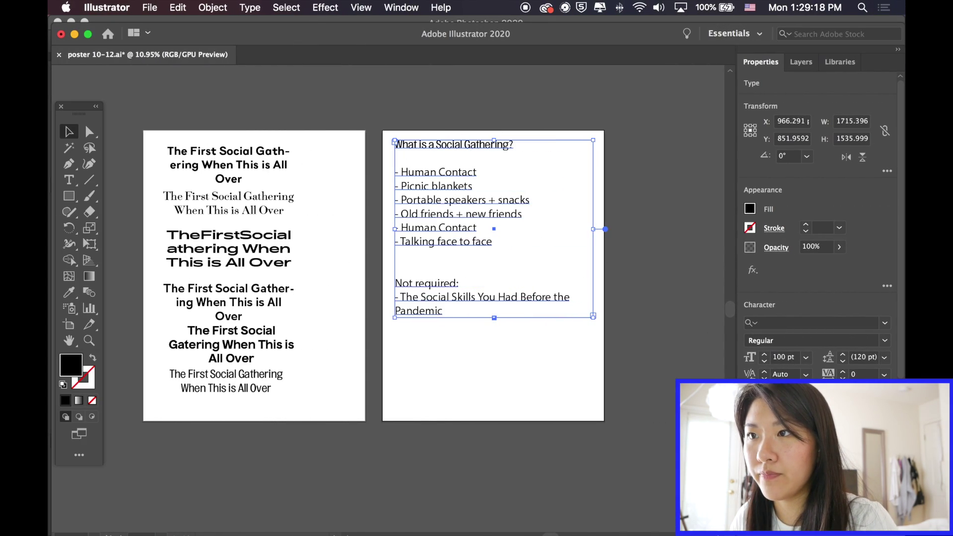
pyautogui.click(583, 106)
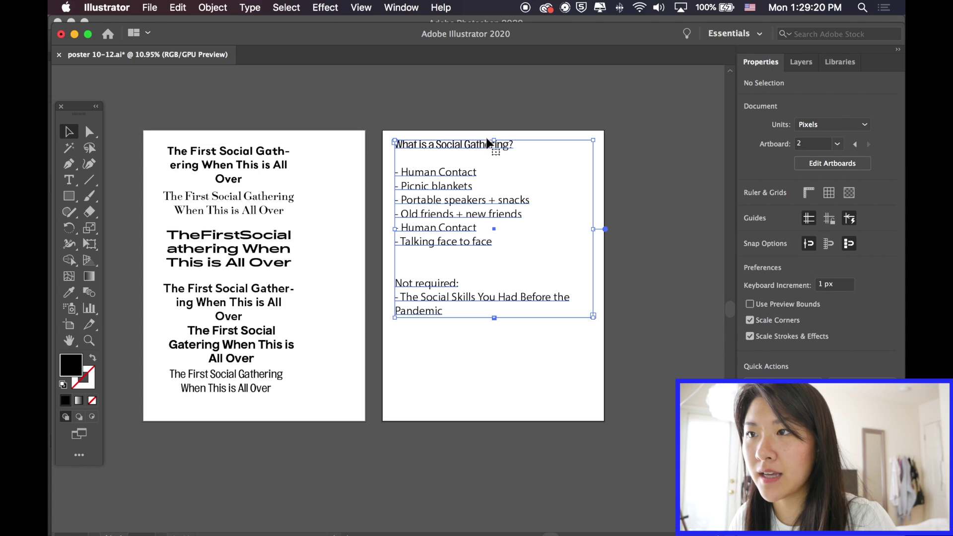
pyautogui.click(500, 111)
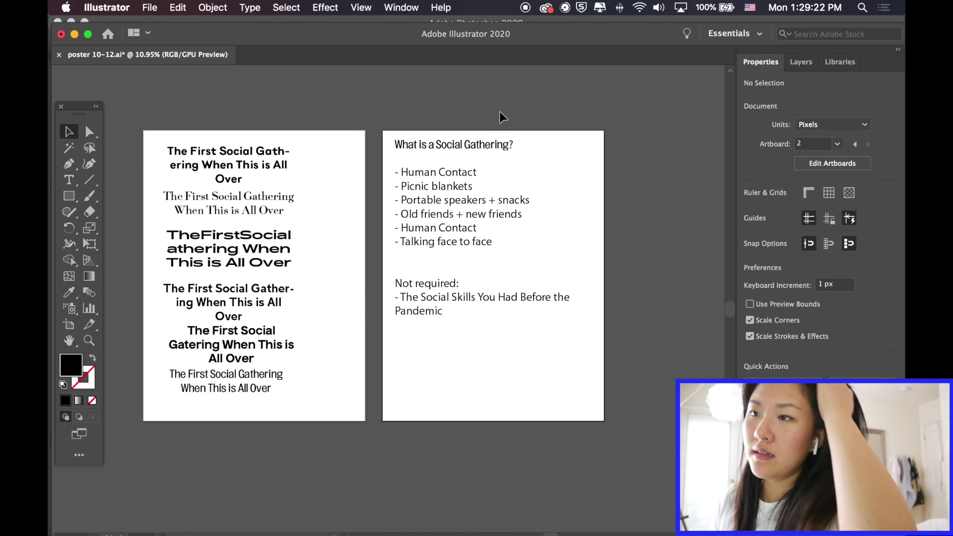
# Add a separate text frame below the social gathering list reading "Date: Who Knows".
pyautogui.click(482, 145)
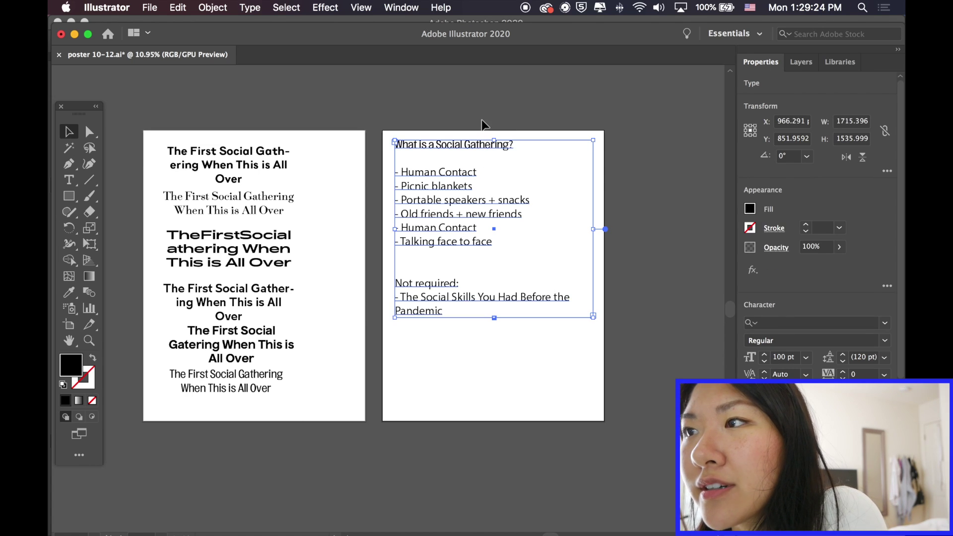
pyautogui.moveTo(49, 136)
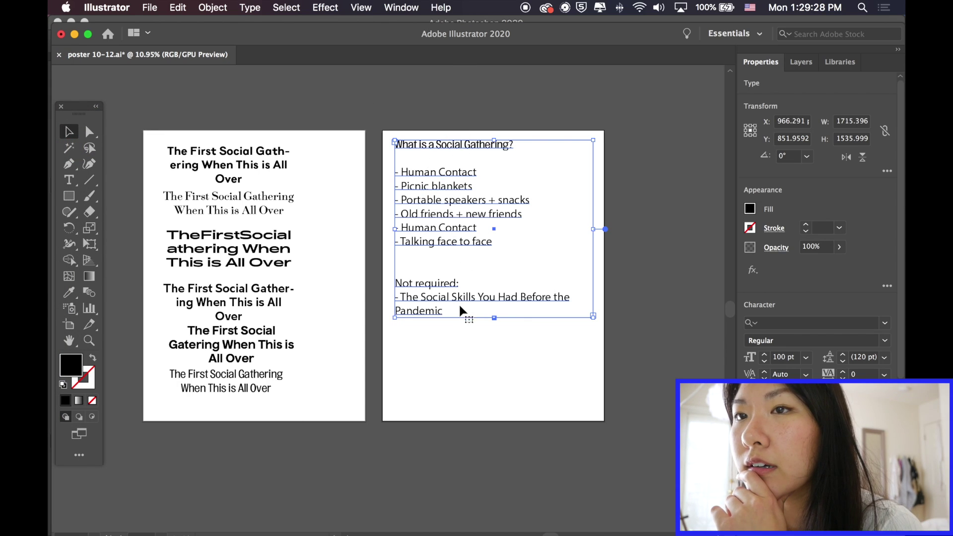
pyautogui.doubleClick(442, 309)
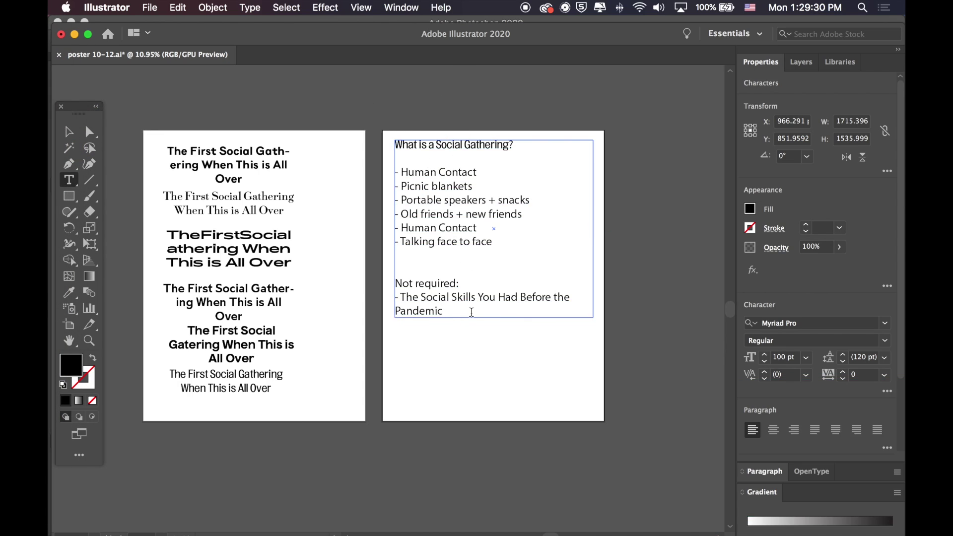
pyautogui.click(383, 327)
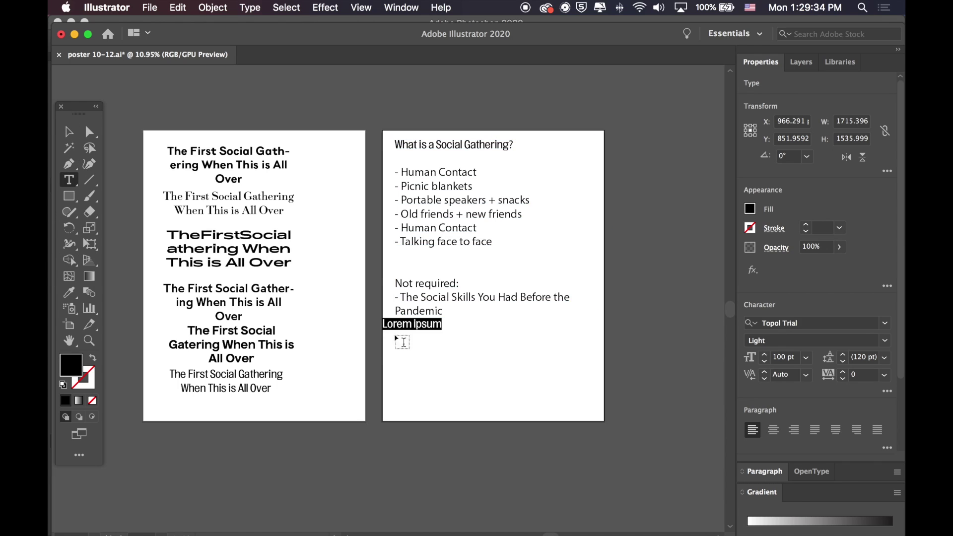
pyautogui.press('super+z')
pyautogui.moveTo(398, 334); pyautogui.dragTo(557, 385)
pyautogui.write('Date: Who Knows')
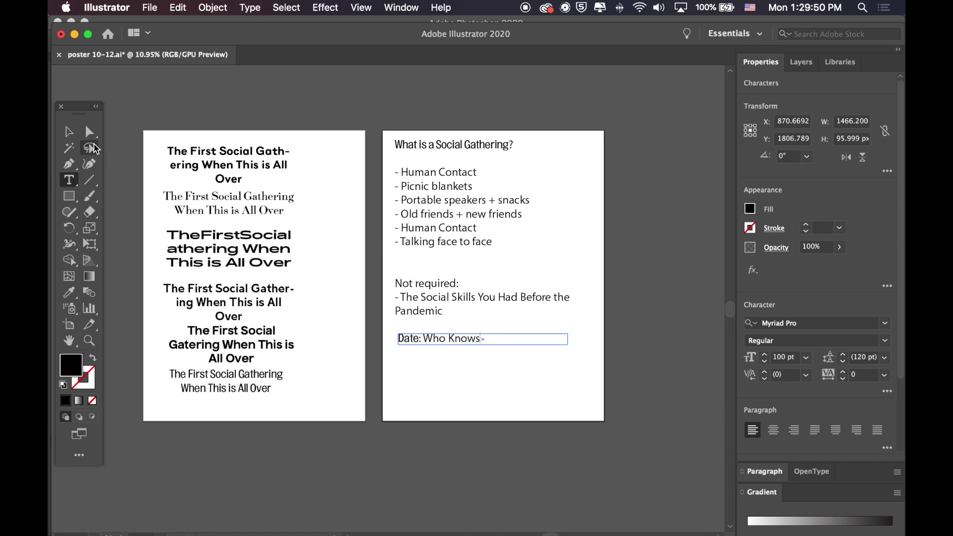
# Try placing a duplicate of the "Date: Who Knows" line just below the original.
pyautogui.moveTo(438, 338); pyautogui.dragTo(441, 370)
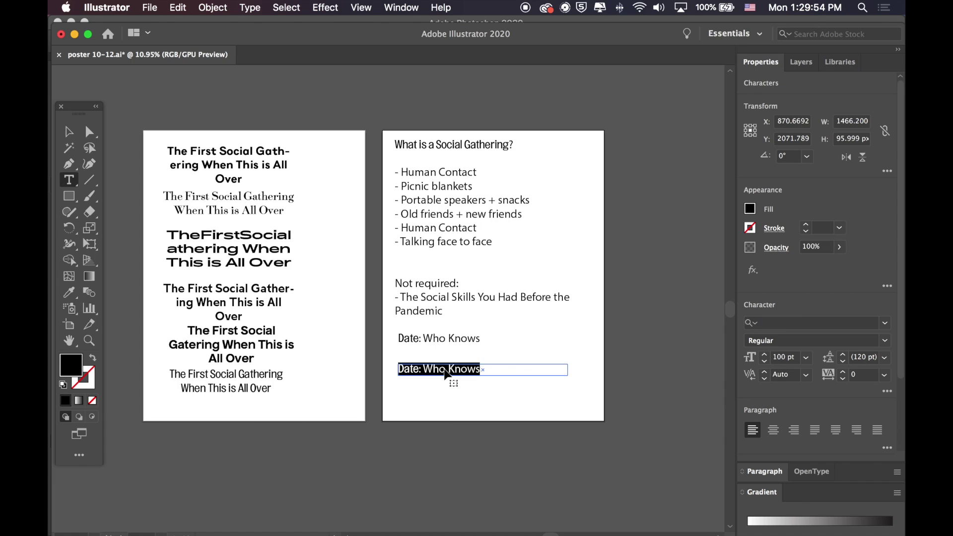
pyautogui.click(474, 373)
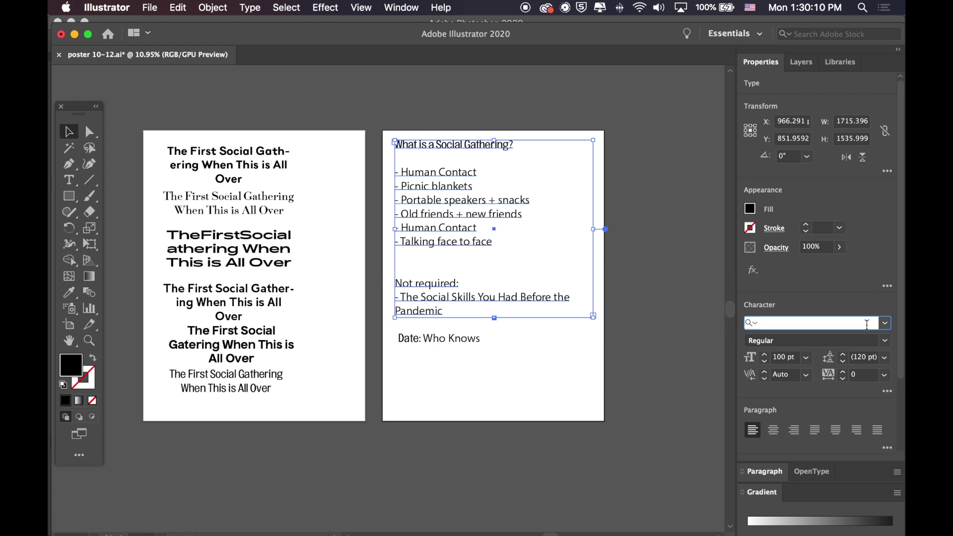
# Set the "What is a Social Gathering?" text block in the Heimat Sans DEMO font.
pyautogui.write('heimat')
pyautogui.click(763, 391)
pyautogui.click(483, 355)
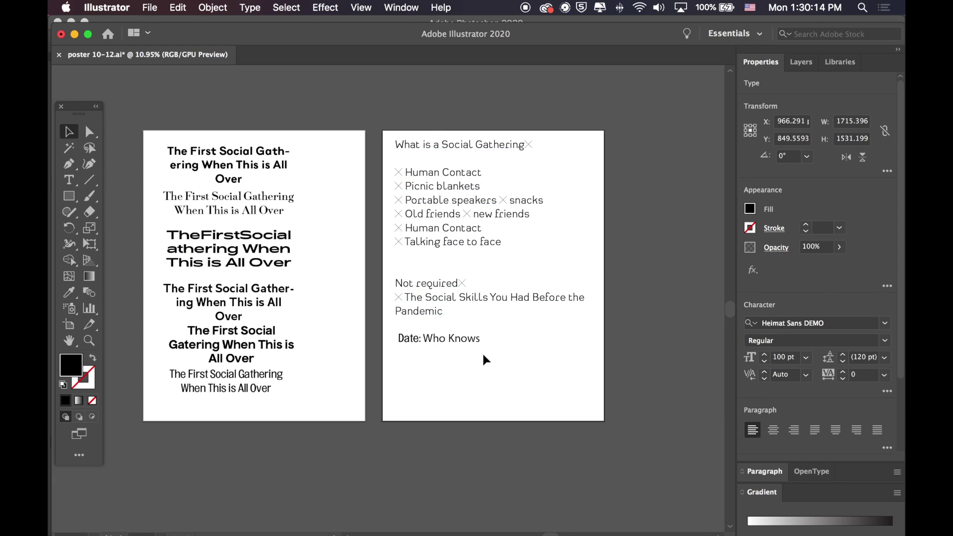
# Extend the second artboard downward and duplicate the social gathering text block below the date line.
pyautogui.click(454, 344)
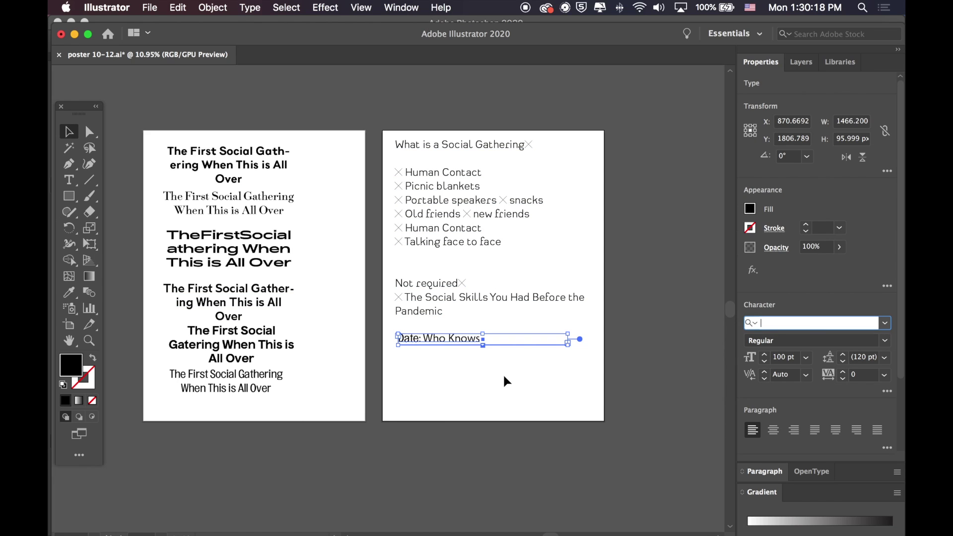
pyautogui.click(506, 382)
pyautogui.hotkey('shift', 'o')
pyautogui.moveTo(493, 422); pyautogui.dragTo(493, 522)
pyautogui.click(69, 132)
pyautogui.moveTo(434, 130); pyautogui.dragTo(434, 353)
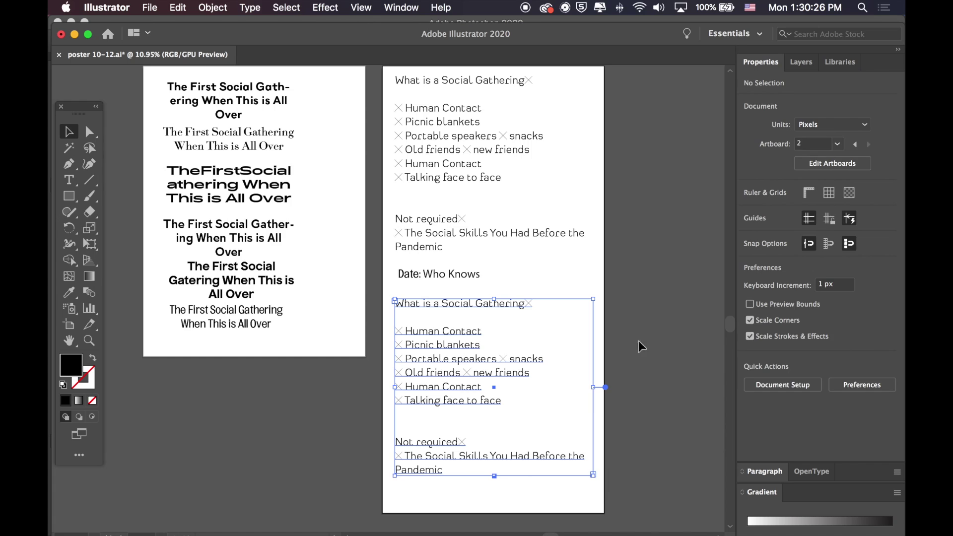
pyautogui.click(449, 275)
# Search the fonts for Garvis and set the duplicated social gathering text block in Garvis Pro.
pyautogui.click(463, 344)
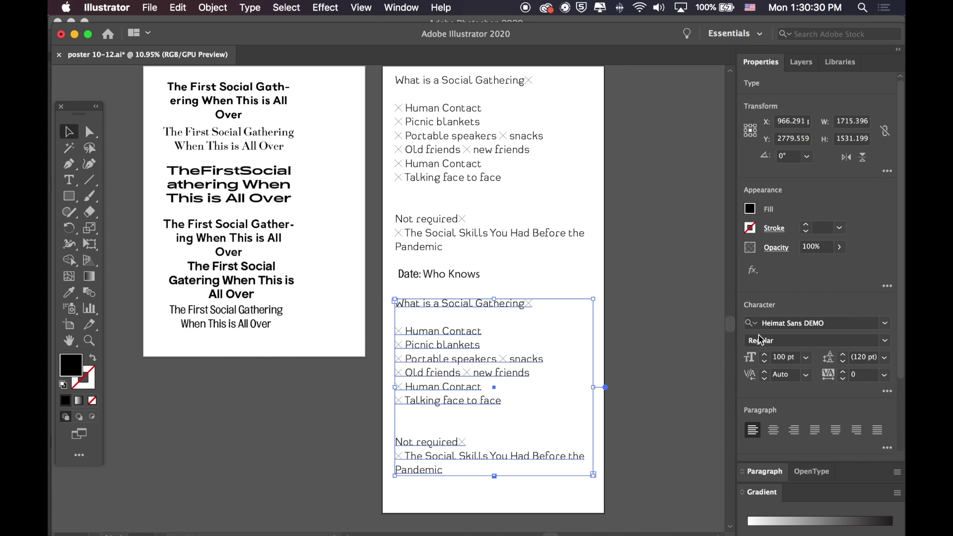
pyautogui.write('garris')
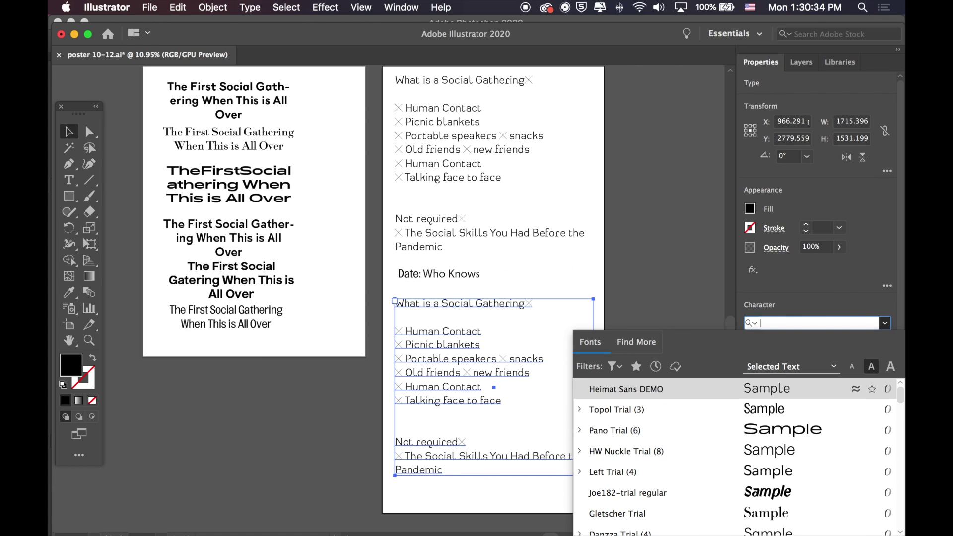
pyautogui.press('BackSpace')
pyautogui.press('BackSpace')
pyautogui.press('BackSpace')
pyautogui.press('BackSpace')
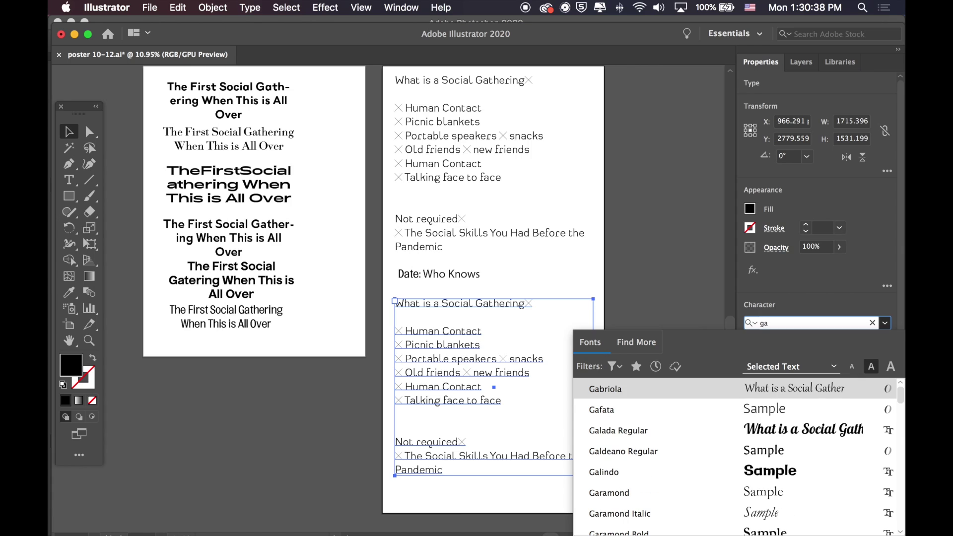
pyautogui.write('m')
pyautogui.press('BackSpace')
pyautogui.scroll(-5, 799, 467)
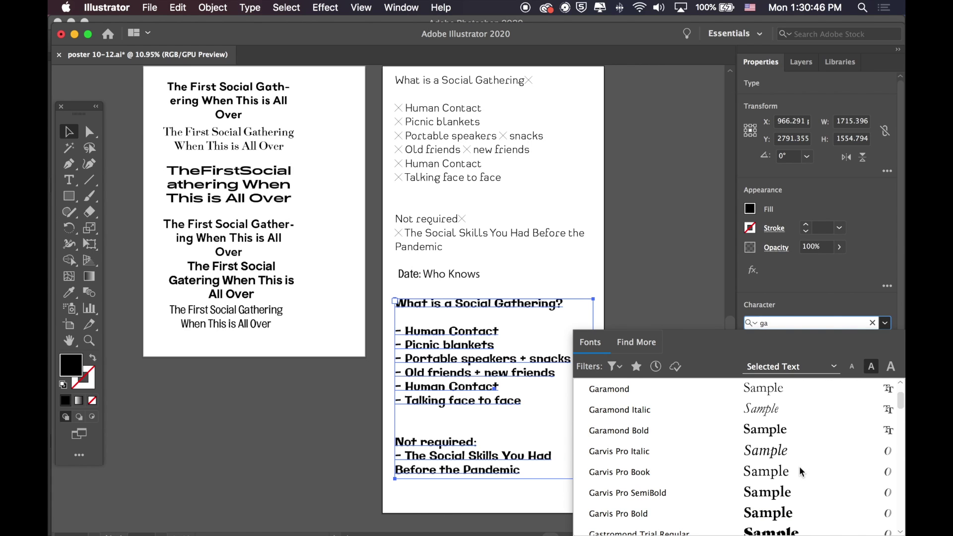
pyautogui.write('rvis')
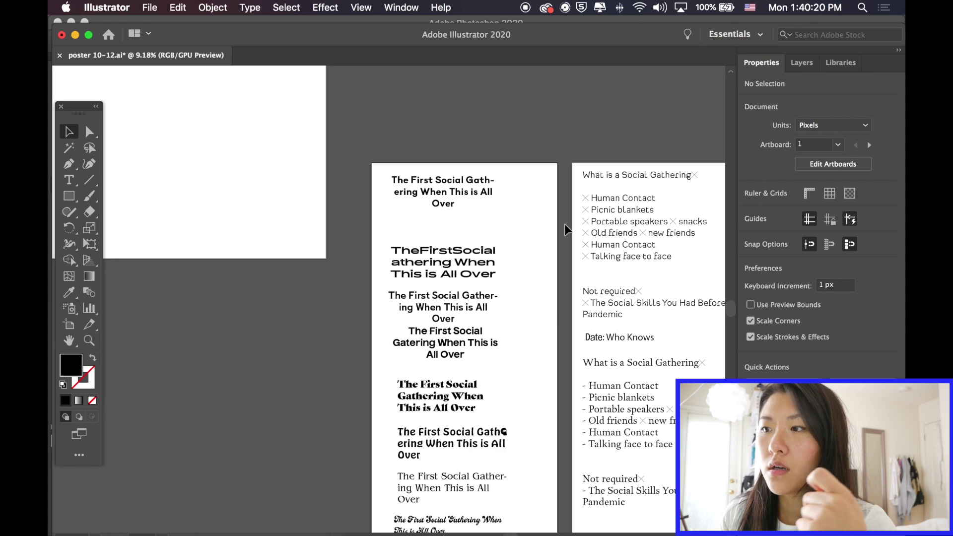
# Look over the title font samples and shift the Illustrator window aside to uncover the Photoshop window behind it.
pyautogui.scroll(-2, 566, 218)
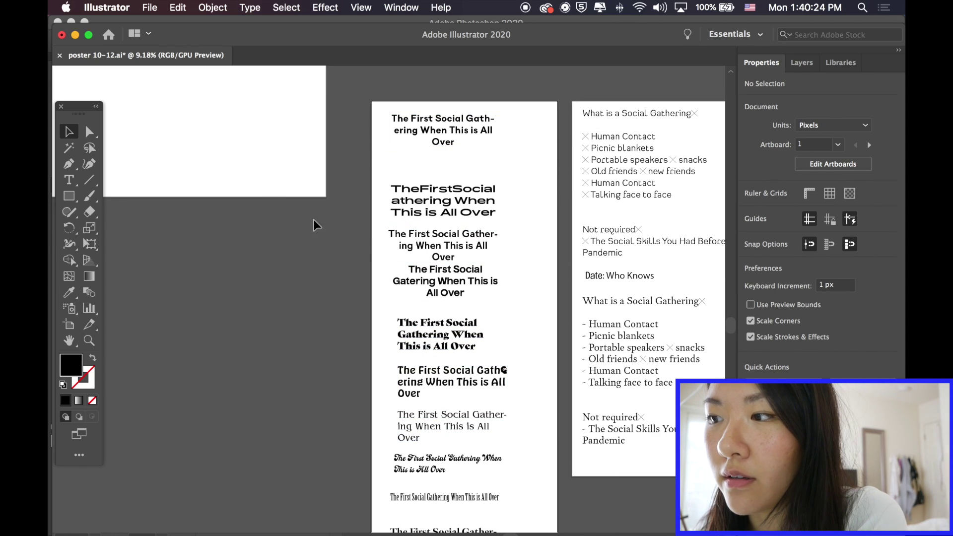
pyautogui.scroll(5, 271, 190)
pyautogui.scroll(5, 270, 191)
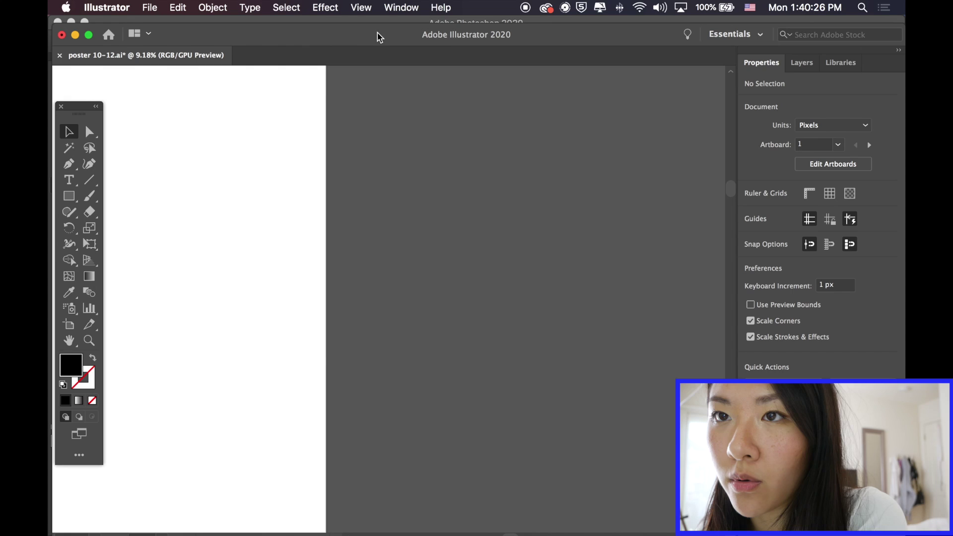
pyautogui.moveTo(390, 35); pyautogui.dragTo(430, 32)
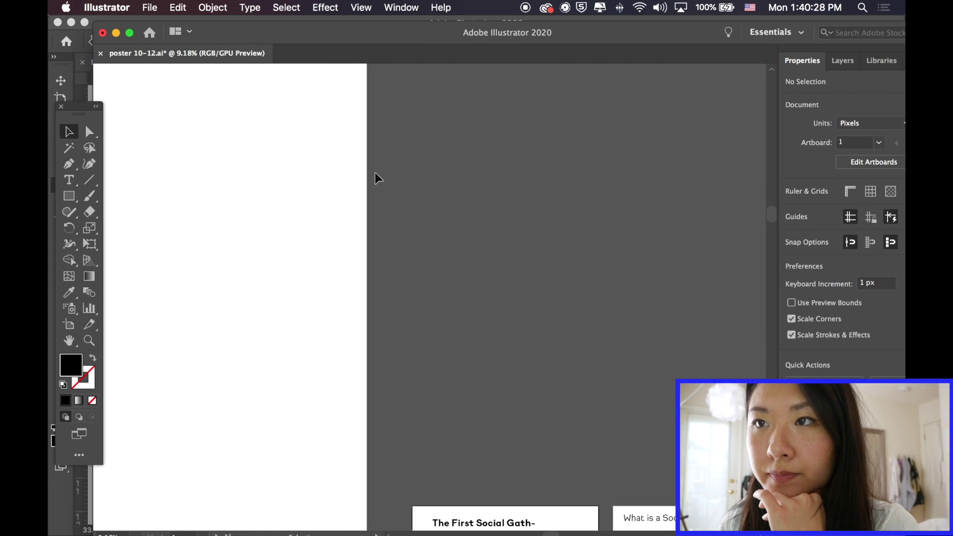
# Set the poster title in Meno Banner Light and enlarge it to 535 pt.
pyautogui.scroll(-5, 387, 172)
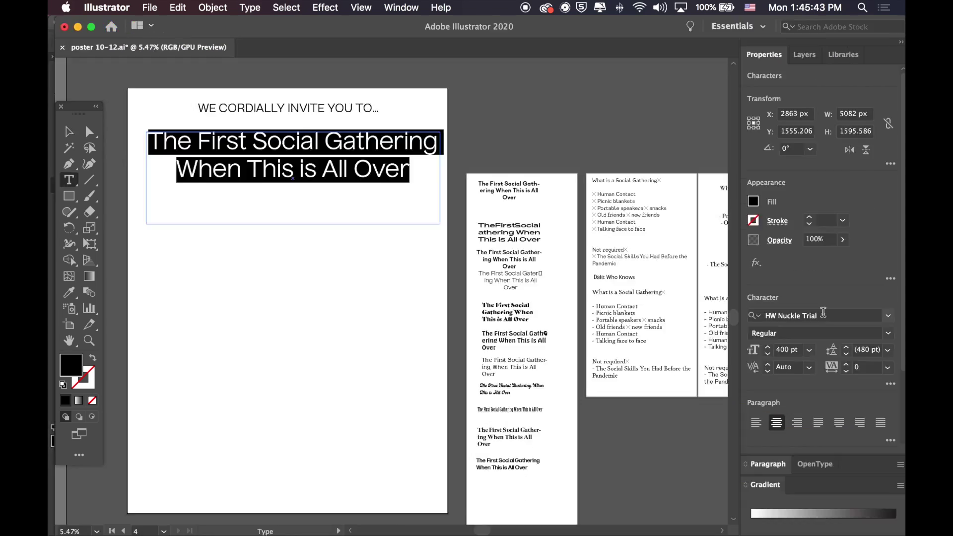
pyautogui.click(821, 316)
pyautogui.write('Meno')
pyautogui.press('Return')
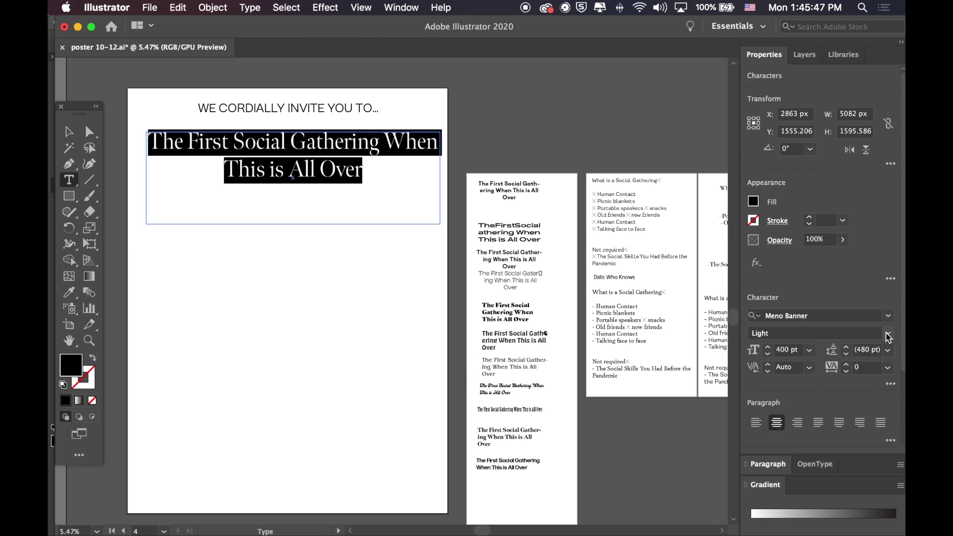
pyautogui.click(888, 333)
pyautogui.click(772, 347)
pyautogui.click(769, 345)
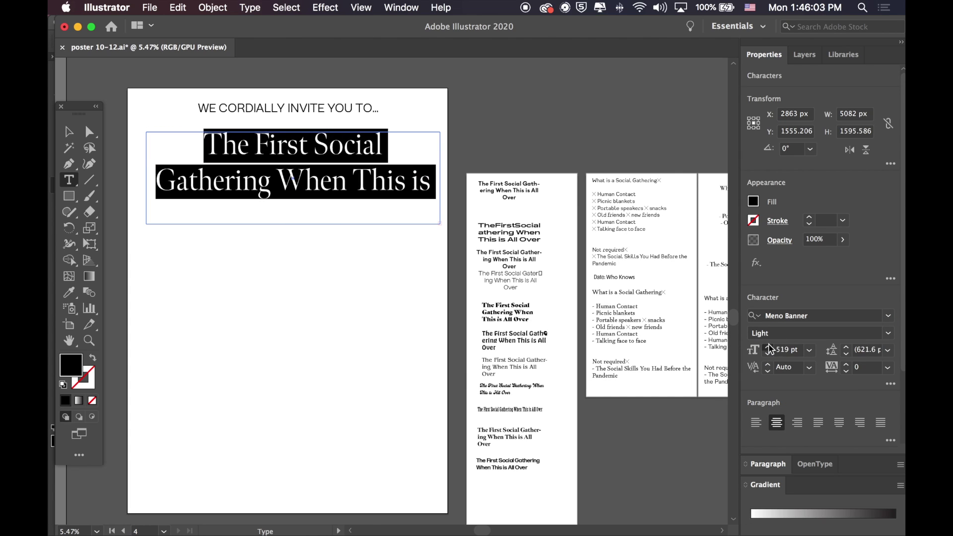
pyautogui.press('Escape')
# Extend the title's text frame downward to fit all its lines and shift the block slightly lower on the poster.
pyautogui.moveTo(293, 225); pyautogui.dragTo(293, 303)
pyautogui.click(323, 327)
pyautogui.moveTo(327, 209); pyautogui.dragTo(322, 222)
# Stretch the title's characters to 112% horizontal scale and tighten the tracking between its letters.
pyautogui.doubleClick(322, 222)
pyautogui.press('super+a')
pyautogui.write('ÅΩΩ')
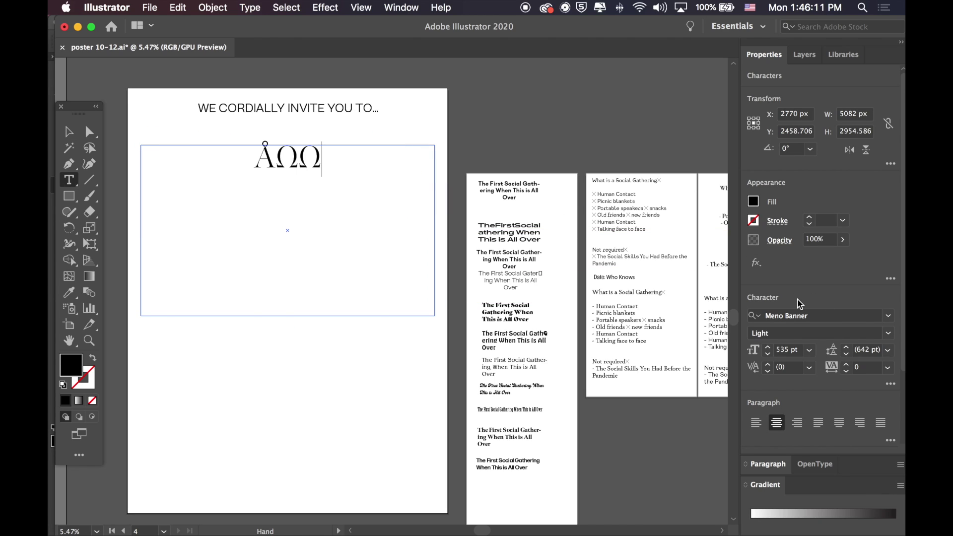
pyautogui.press('super+z')
pyautogui.click(890, 383)
pyautogui.click(843, 292)
pyautogui.click(844, 292)
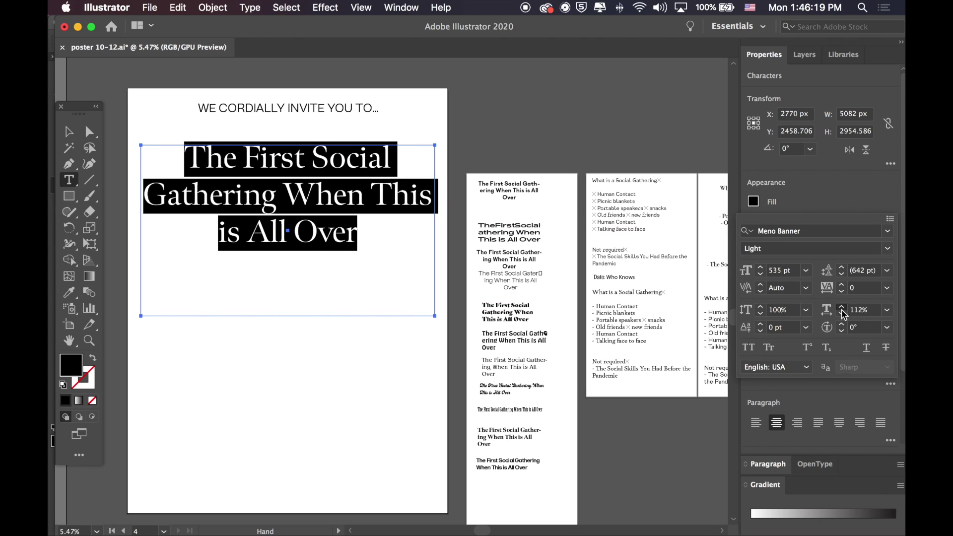
pyautogui.click(844, 292)
pyautogui.click(844, 292)
pyautogui.click(844, 292)
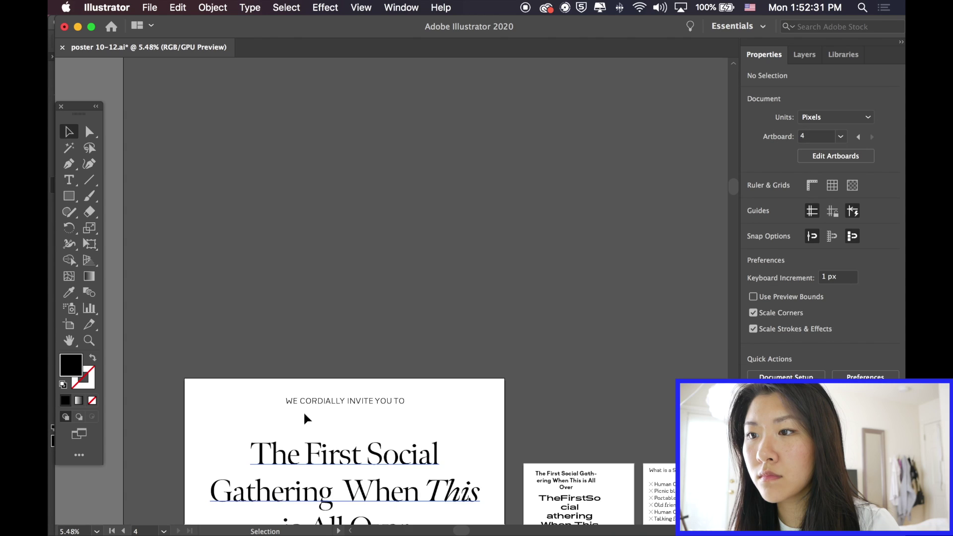
# Copy a font sample's text style onto the "WE CORDIALLY INVITE YOU TO" line with the Eyedropper.
pyautogui.scroll(-10, 303, 410)
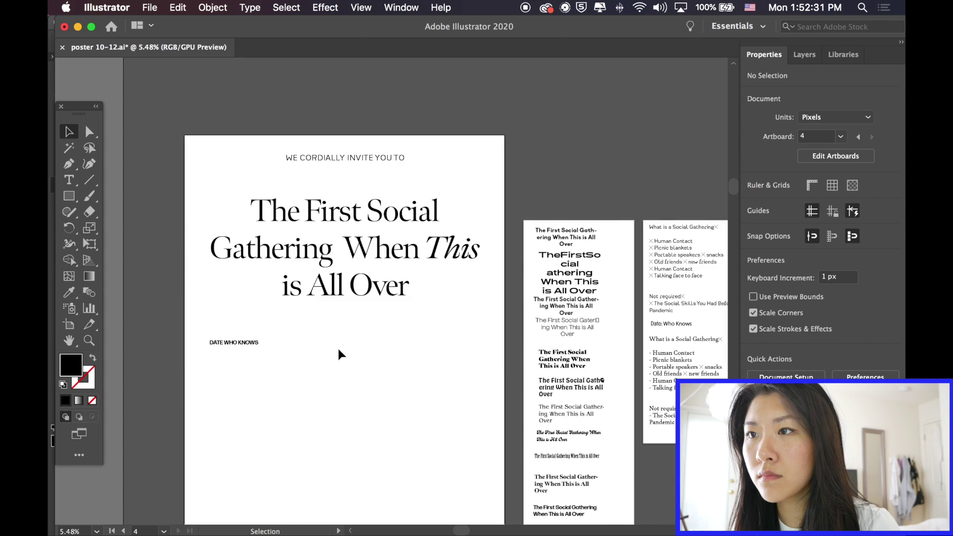
pyautogui.scroll(10, 382, 255)
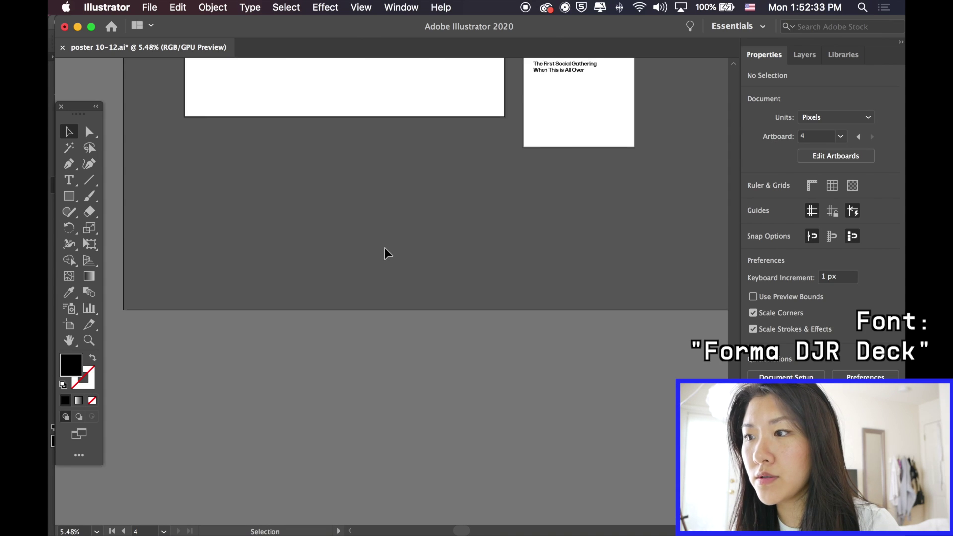
pyautogui.scroll(5, 386, 253)
pyautogui.click(412, 230)
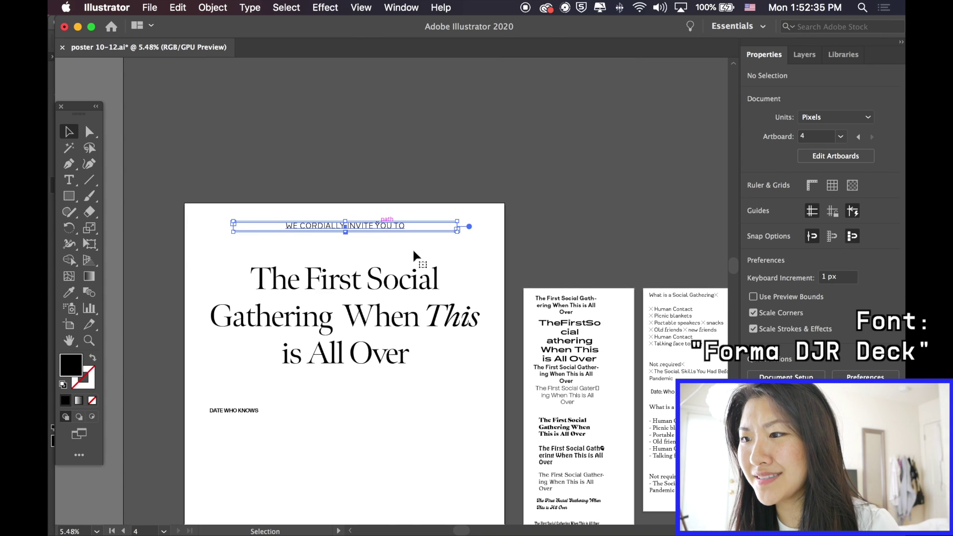
pyautogui.scroll(-3, 422, 258)
pyautogui.scroll(-5, 515, 308)
pyautogui.scroll(8, 542, 258)
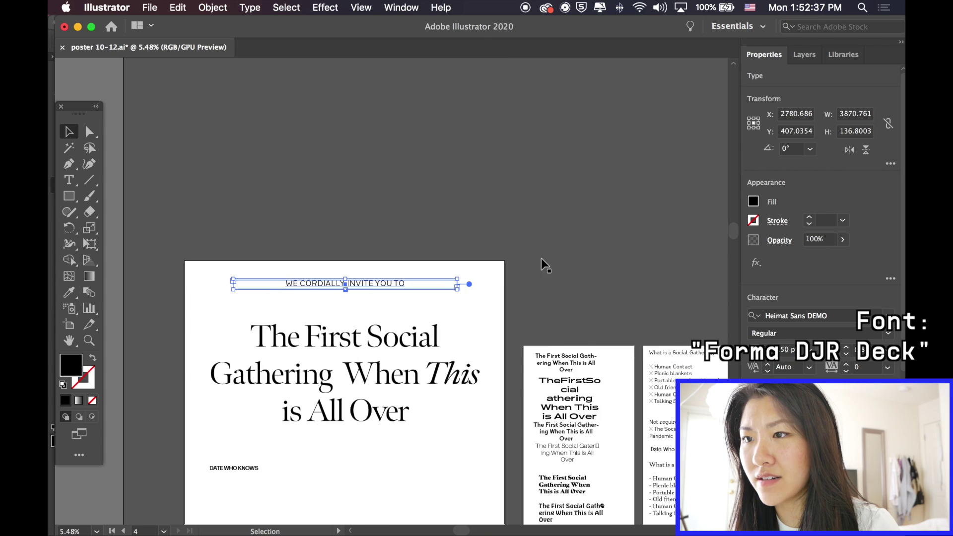
pyautogui.click(69, 292)
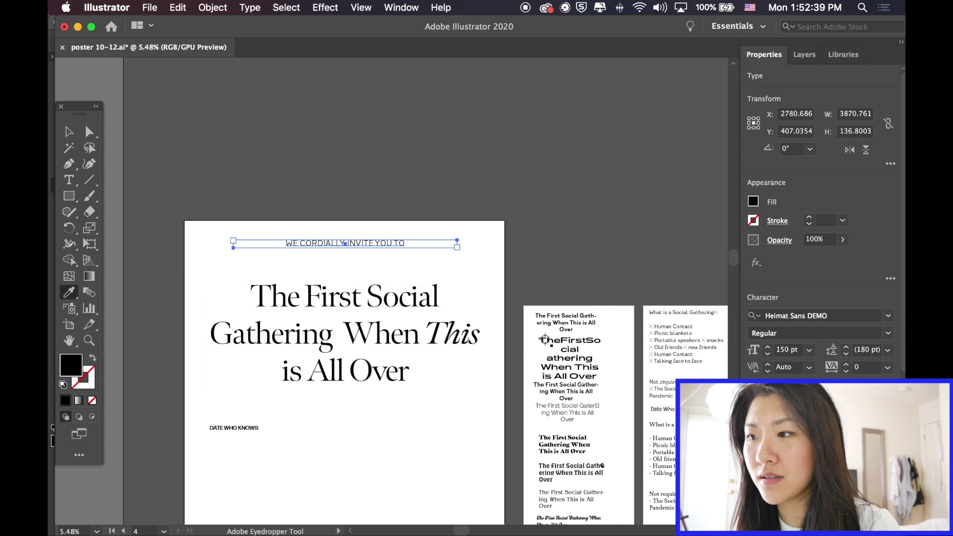
pyautogui.scroll(-5, 555, 351)
pyautogui.click(565, 375)
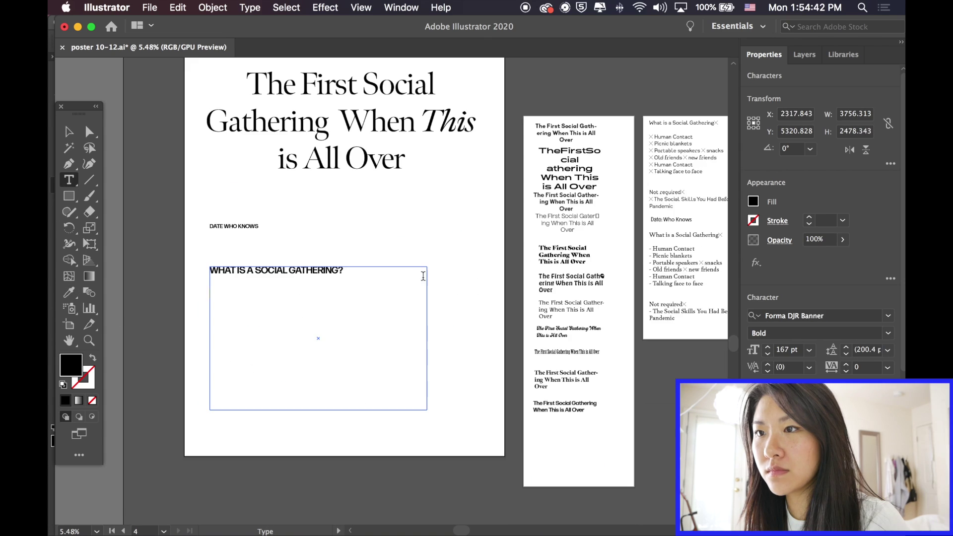
# Add HUMAN CONTACT and PICNIC BLANKETS as list lines under "WHAT IS A SOCIAL GATHERING?" and begin the PORTABLE SPEAKERS line.
pyautogui.write('HUMAN CONTACT')
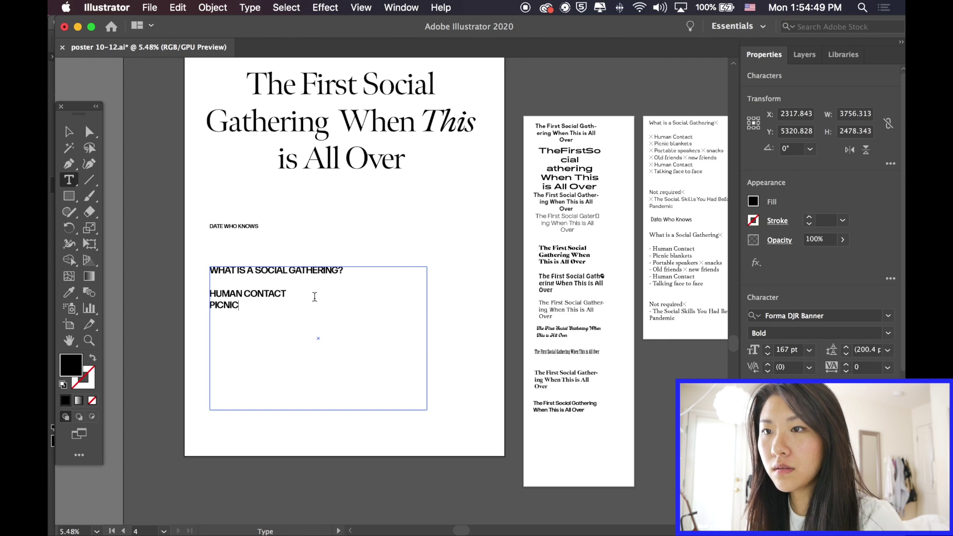
pyautogui.press('Return')
pyautogui.write('PICNIC BLANKETS')
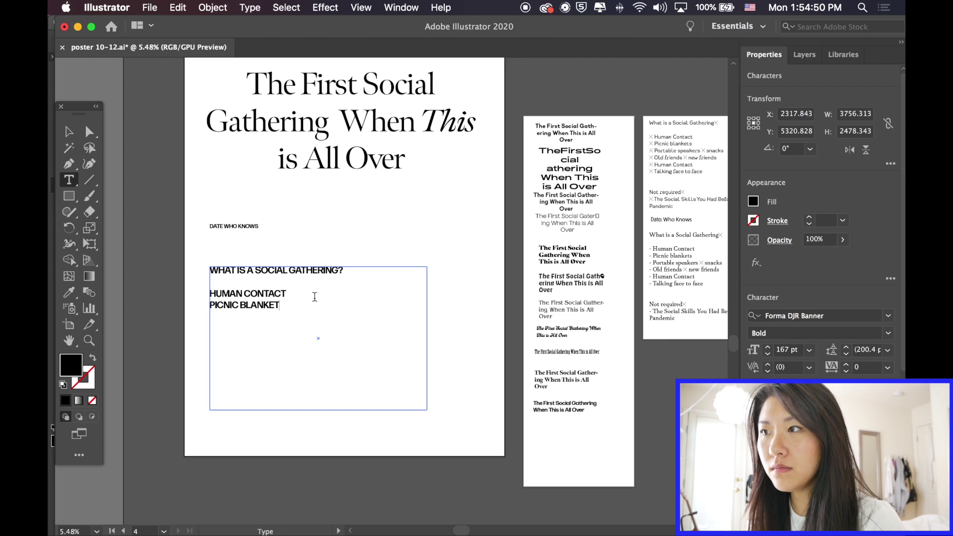
pyautogui.press('Return')
pyautogui.write('PORTABLE SPEAKERS')
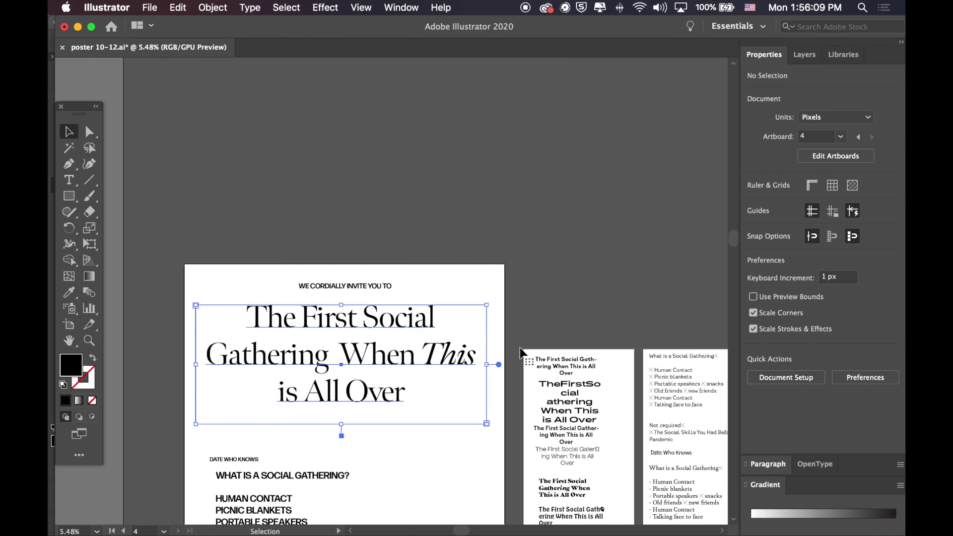
# Widen the title text to 120% horizontal scale and tighten its tracking to -34.
pyautogui.click(891, 384)
pyautogui.click(842, 308)
pyautogui.tripleClick(842, 308)
pyautogui.tripleClick(841, 308)
pyautogui.click(842, 308)
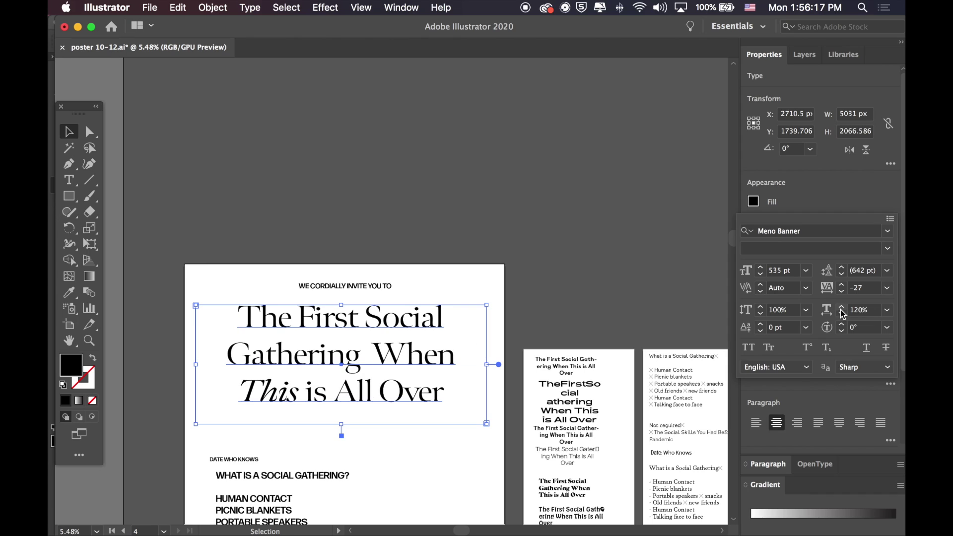
pyautogui.click(842, 307)
# Kern the gap between "Gathering" and "When" to -62 and break the title line before "This".
pyautogui.click(453, 180)
pyautogui.scroll(-1, 453, 179)
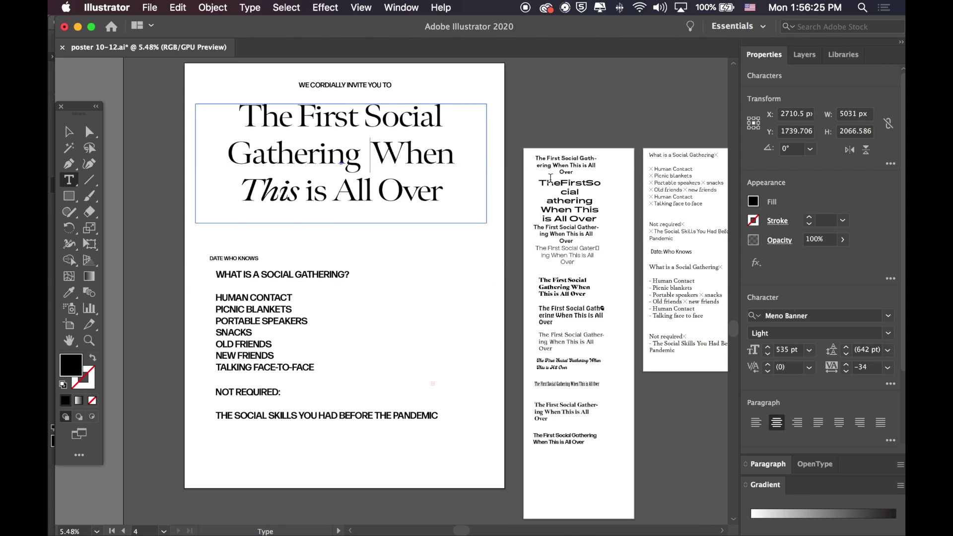
pyautogui.click(770, 372)
pyautogui.click(769, 372)
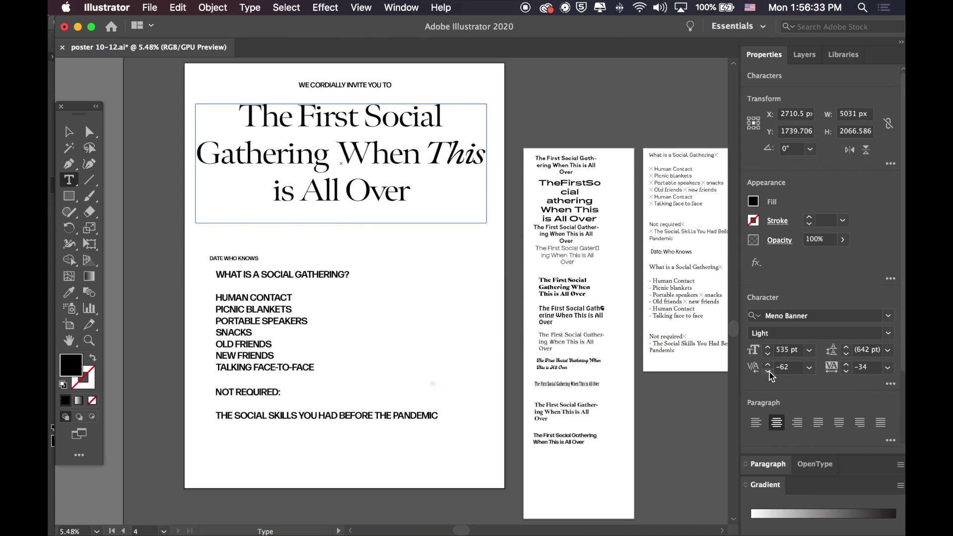
pyautogui.click(426, 155)
pyautogui.press('Return')
# Justify all lines of the poster title so each one fills the full width of its text frame.
pyautogui.click(72, 133)
pyautogui.click(598, 111)
pyautogui.scroll(1, 598, 111)
pyautogui.scroll(1, 598, 113)
pyautogui.click(340, 189)
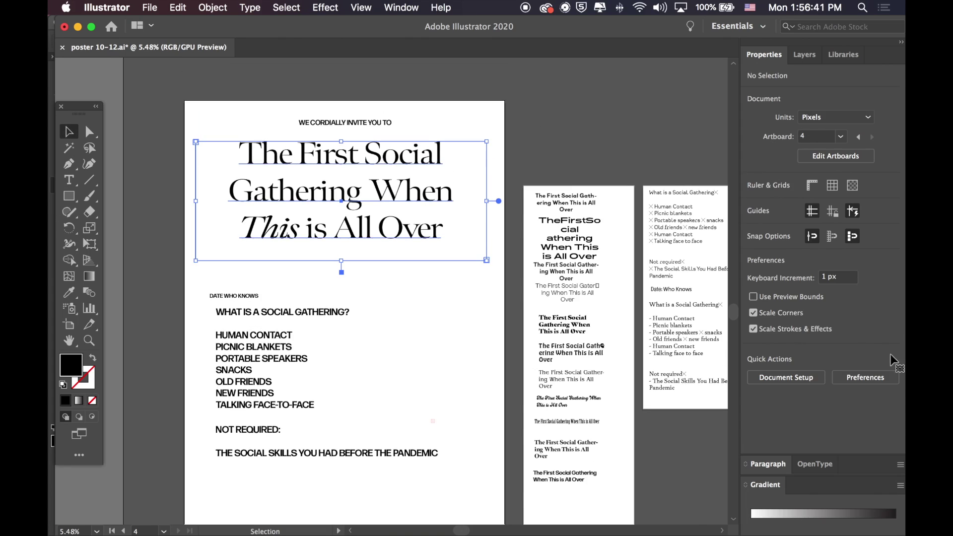
pyautogui.click(882, 423)
# Resize and reposition the title's text frame so the justified lines span the poster between its side margins.
pyautogui.moveTo(488, 201); pyautogui.dragTo(451, 202)
pyautogui.moveTo(400, 165); pyautogui.dragTo(439, 157)
pyautogui.moveTo(457, 261); pyautogui.dragTo(494, 260)
# Reposition the "WE CORDIALLY INVITE YOU TO" line above the title and enlarge it slightly.
pyautogui.click(548, 151)
pyautogui.moveTo(325, 121); pyautogui.dragTo(323, 123)
pyautogui.moveTo(355, 130); pyautogui.dragTo(368, 123)
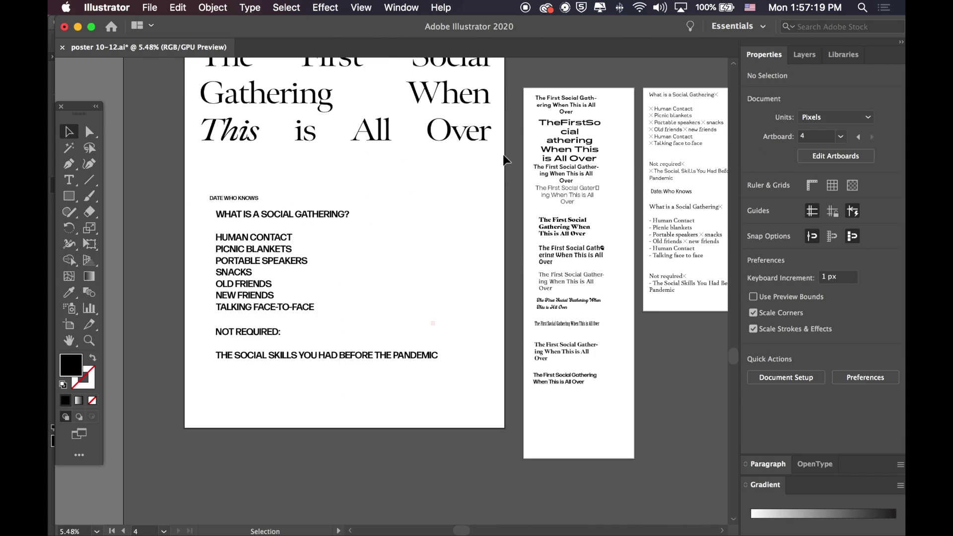
pyautogui.scroll(5, 503, 154)
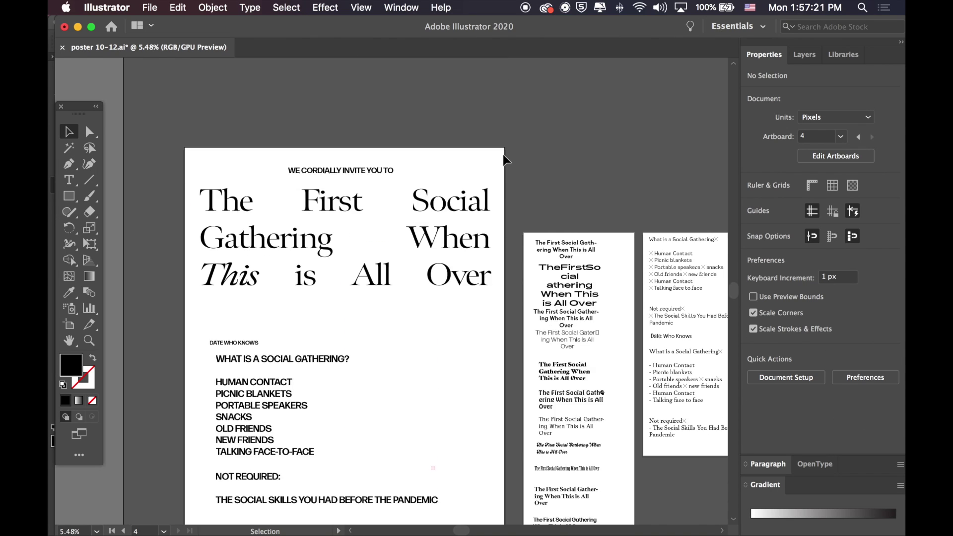
pyautogui.scroll(-4, 503, 154)
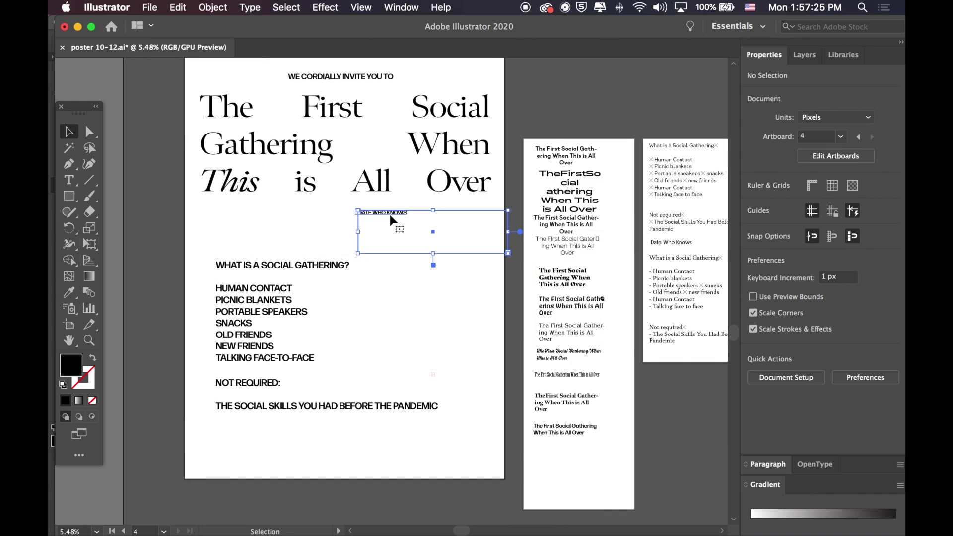
pyautogui.tripleClick(389, 215)
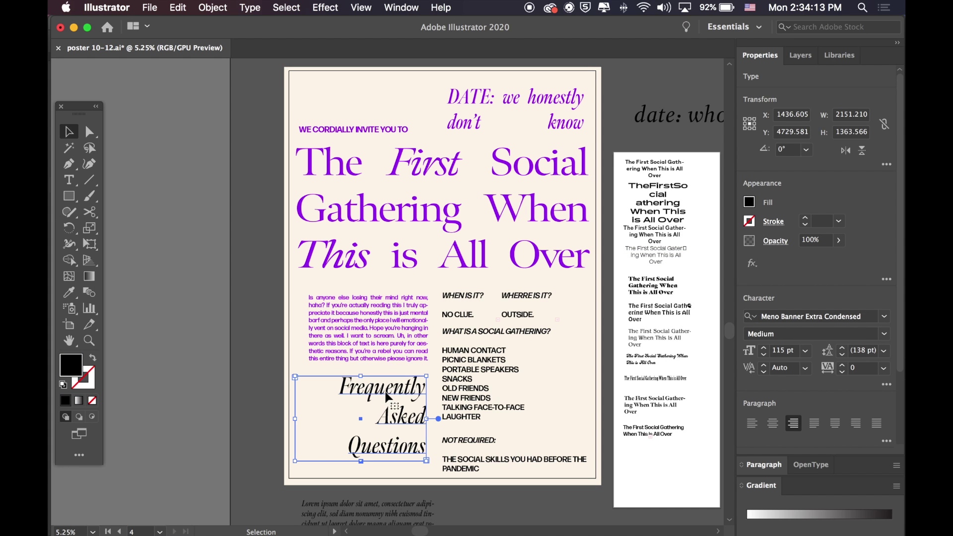
# Fill the "Frequently Asked Questions" heading and the when, where and social gathering text blocks with the purple swatch.
pyautogui.click(748, 205)
pyautogui.click(641, 277)
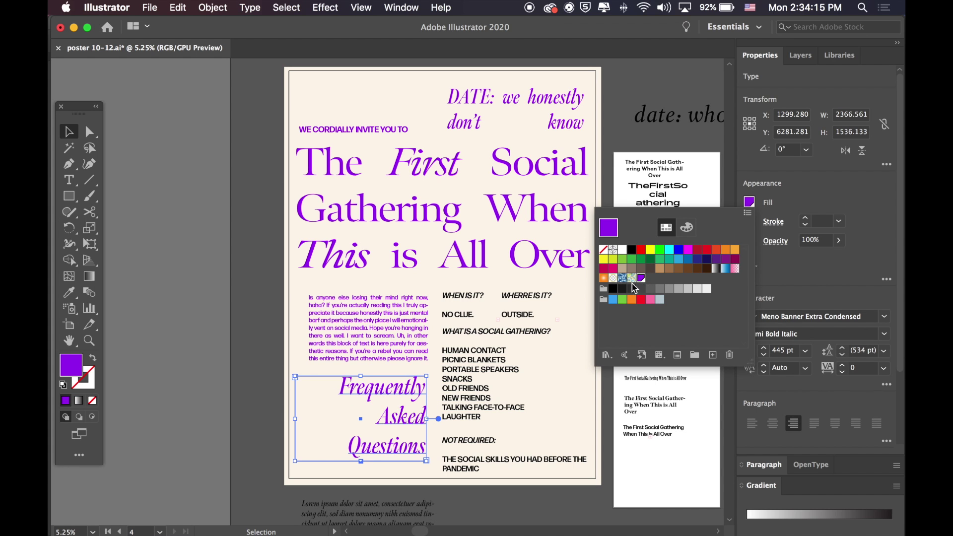
pyautogui.click(462, 296)
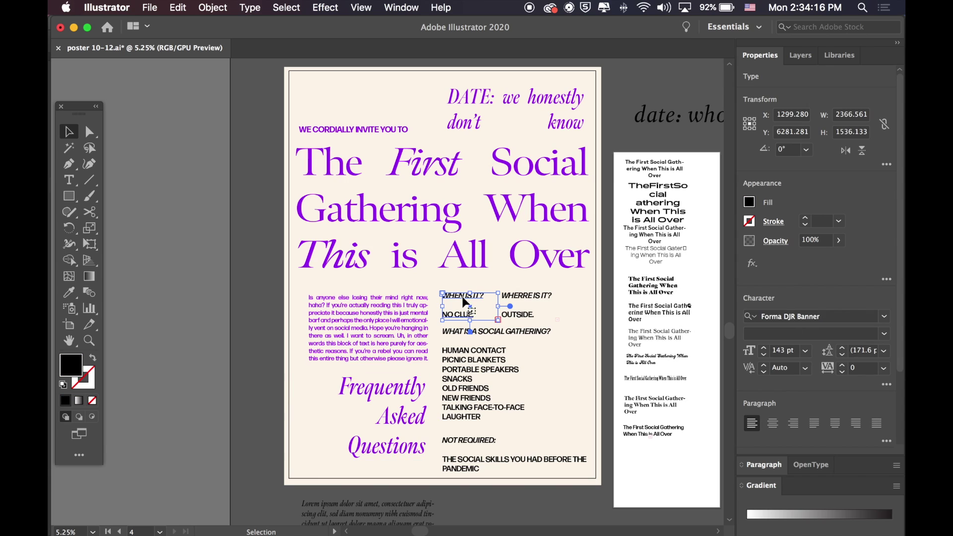
pyautogui.click(481, 330)
pyautogui.keyDown('shift'); pyautogui.click(516, 315); pyautogui.keyUp('shift')
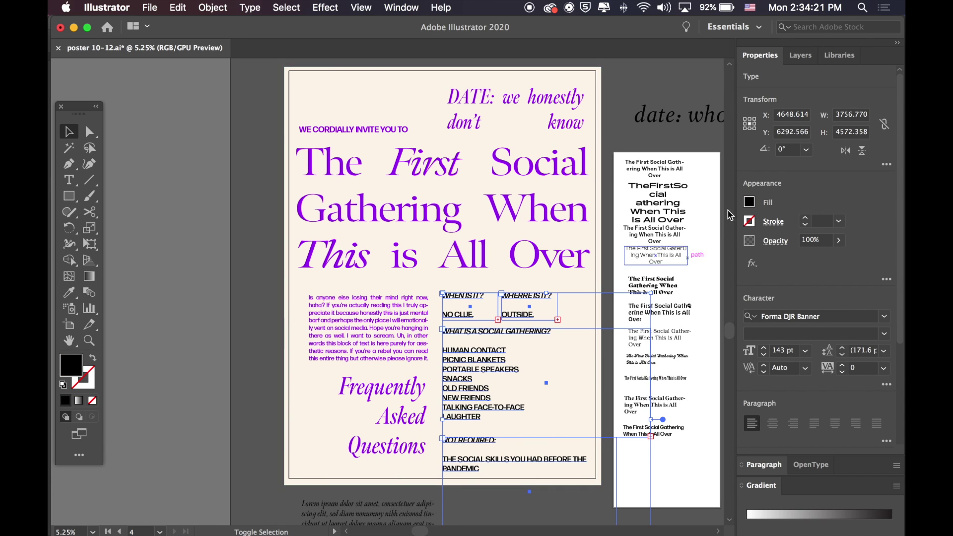
pyautogui.click(750, 202)
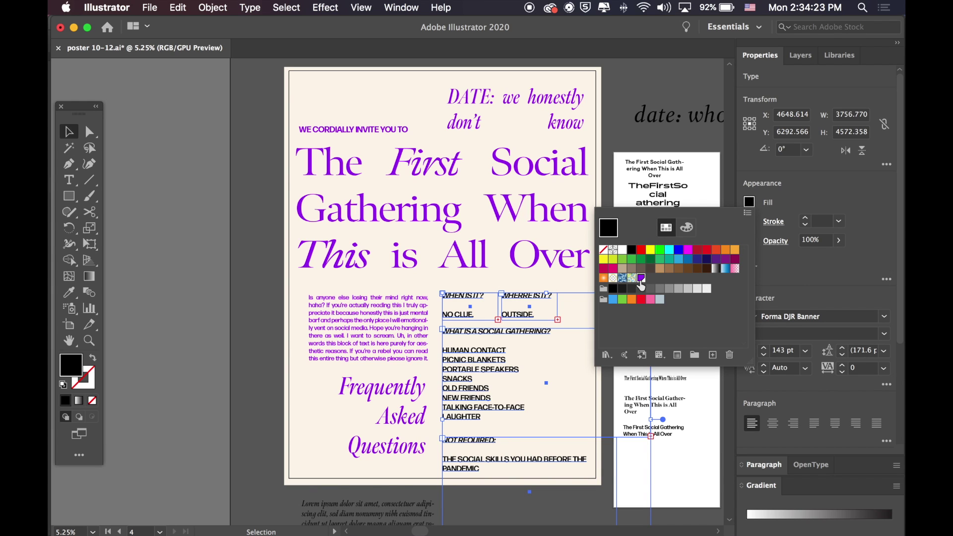
pyautogui.click(640, 284)
pyautogui.click(203, 243)
# Move the lorem ipsum block beyond the sample artboards and shift the poster artboard away from the font samples.
pyautogui.scroll(-1, 294, 208)
pyautogui.scroll(-3, 294, 201)
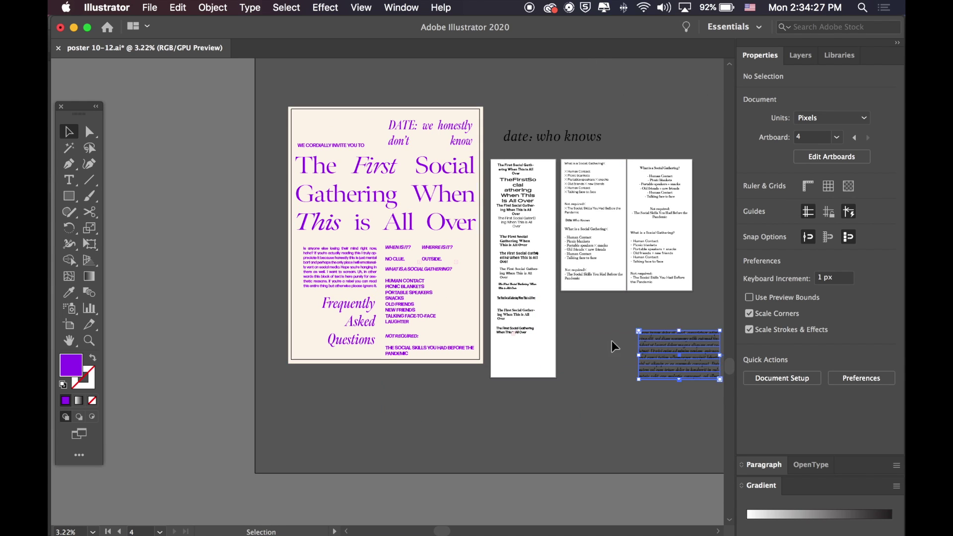
pyautogui.click(612, 342)
pyautogui.click(68, 324)
pyautogui.moveTo(349, 134); pyautogui.dragTo(333, 135)
pyautogui.click(69, 132)
# Send the poster's cream background rectangle to the back and lock it.
pyautogui.hscroll(2, 220, 97)
pyautogui.scroll(1, 220, 97)
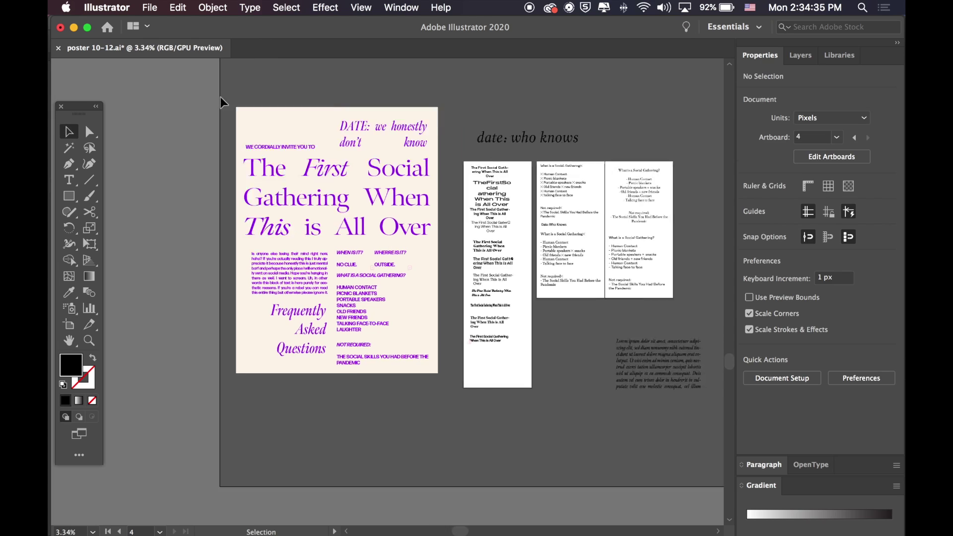
pyautogui.scroll(3, 220, 97)
pyautogui.click(278, 117)
pyautogui.press('super+shift+[')
pyautogui.press('super+2')
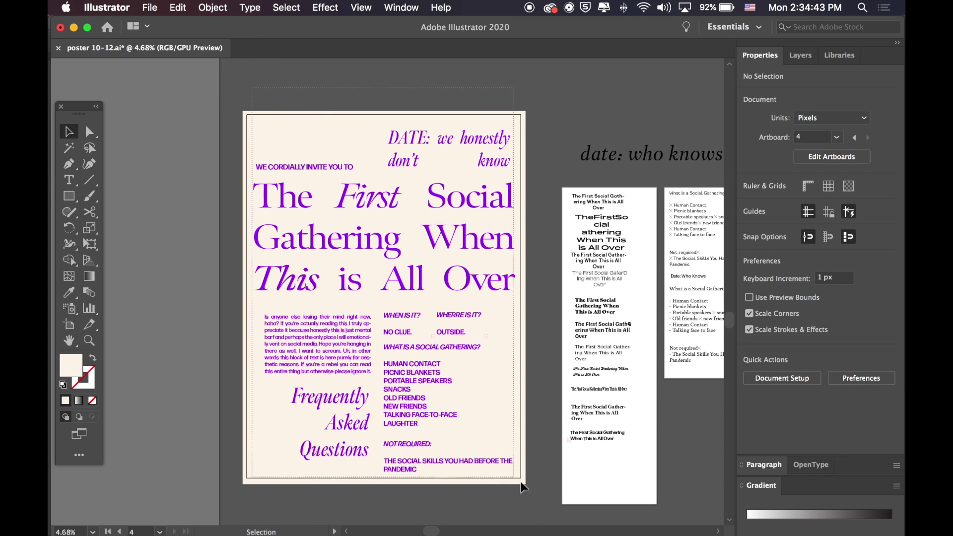
# Try a bright magenta fill on all of the poster's text.
pyautogui.moveTo(521, 482); pyautogui.dragTo(258, 142)
pyautogui.doubleClick(75, 367)
pyautogui.click(355, 300)
pyautogui.moveTo(429, 356); pyautogui.dragTo(436, 394)
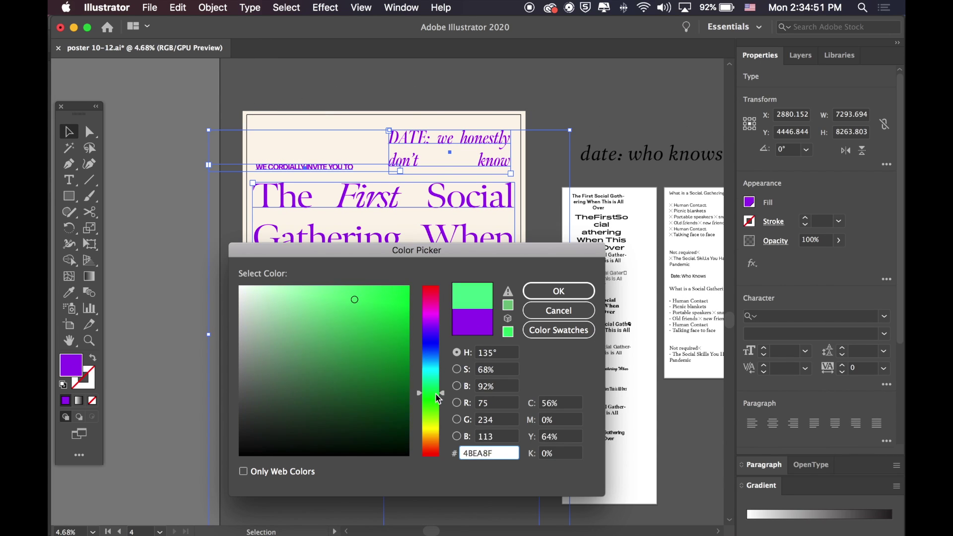
pyautogui.moveTo(437, 439); pyautogui.dragTo(445, 302)
pyautogui.click(409, 308)
pyautogui.click(558, 294)
pyautogui.doubleClick(77, 360)
pyautogui.click(407, 287)
pyautogui.click(559, 291)
pyautogui.click(171, 293)
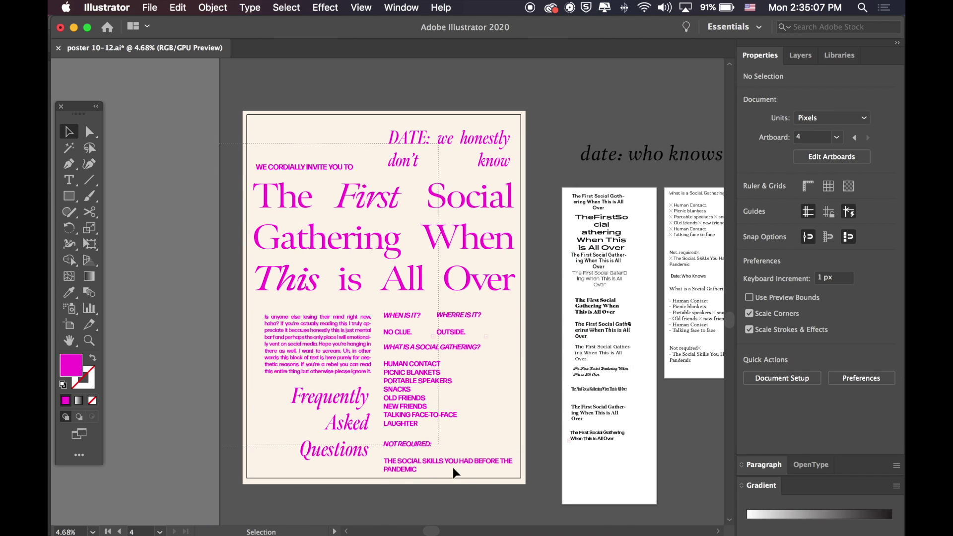
# Try a deep violet fill on all of the poster's text.
pyautogui.moveTo(519, 483); pyautogui.dragTo(258, 141)
pyautogui.doubleClick(75, 367)
pyautogui.moveTo(431, 311); pyautogui.dragTo(431, 326)
pyautogui.moveTo(398, 320); pyautogui.dragTo(411, 299)
pyautogui.click(558, 292)
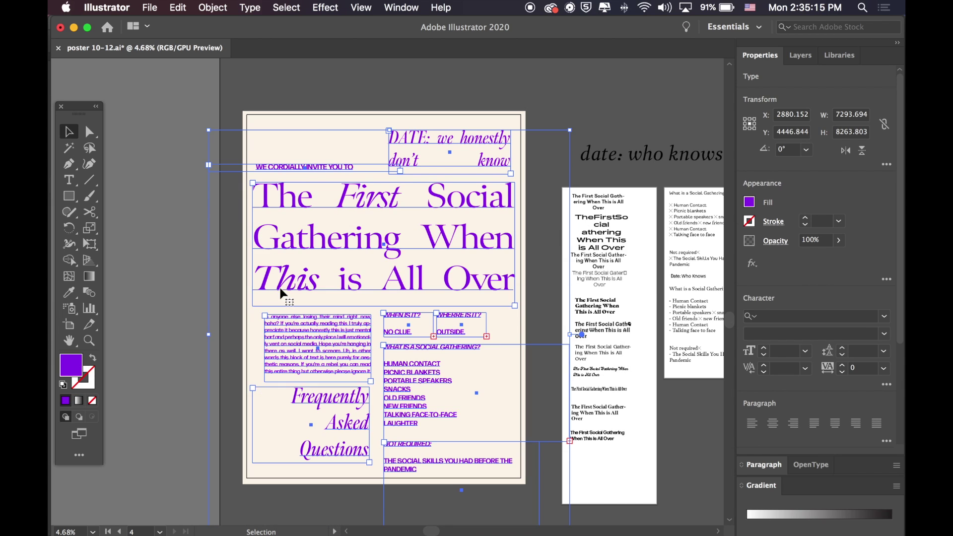
pyautogui.click(172, 293)
# Try the blue fill 0037FF on all of the poster's text.
pyautogui.moveTo(263, 142); pyautogui.dragTo(436, 463)
pyautogui.doubleClick(77, 363)
pyautogui.moveTo(442, 328); pyautogui.dragTo(444, 351)
pyautogui.moveTo(403, 300); pyautogui.dragTo(411, 284)
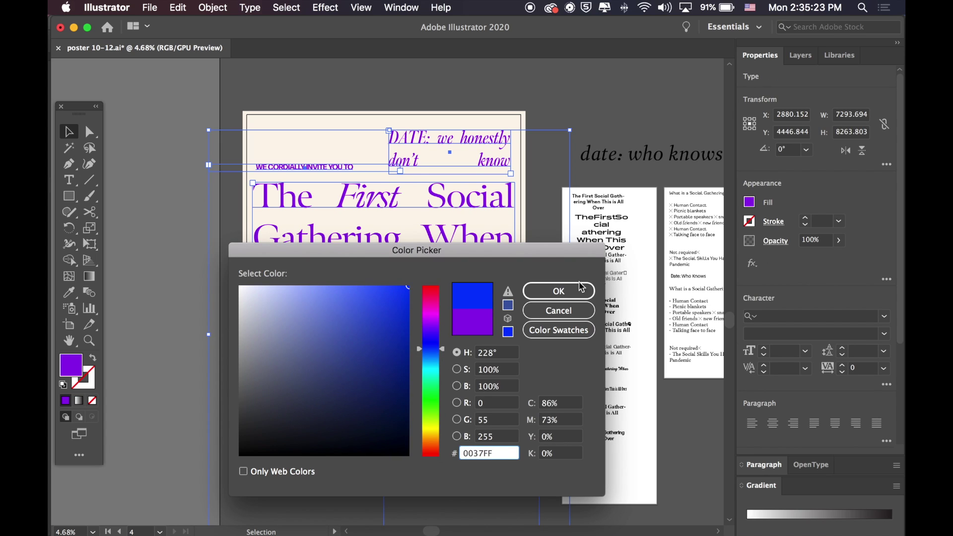
pyautogui.click(562, 292)
pyautogui.click(227, 140)
# Try the bright green fill 00DD44 on all of the poster's text.
pyautogui.moveTo(227, 140); pyautogui.dragTo(427, 459)
pyautogui.doubleClick(74, 365)
pyautogui.moveTo(431, 350); pyautogui.dragTo(436, 385)
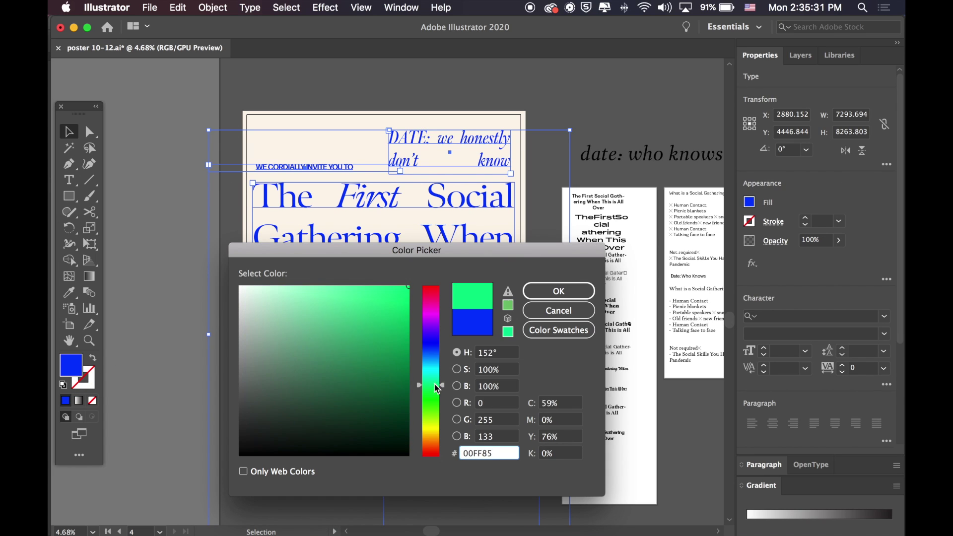
pyautogui.click(558, 292)
pyautogui.click(228, 142)
# Adjust the fill of all the poster's text to a slightly yellower, softer green.
pyautogui.moveTo(227, 142); pyautogui.dragTo(427, 454)
pyautogui.doubleClick(75, 360)
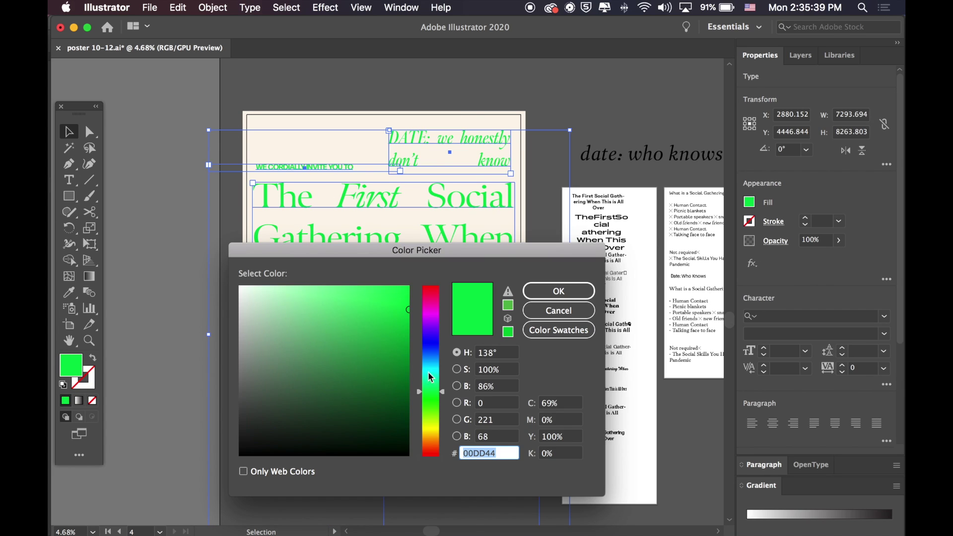
pyautogui.moveTo(442, 391); pyautogui.dragTo(442, 396)
pyautogui.moveTo(409, 309); pyautogui.dragTo(409, 357)
pyautogui.click(559, 292)
pyautogui.click(200, 318)
pyautogui.moveTo(228, 142); pyautogui.dragTo(450, 452)
pyautogui.doubleClick(74, 365)
pyautogui.click(559, 292)
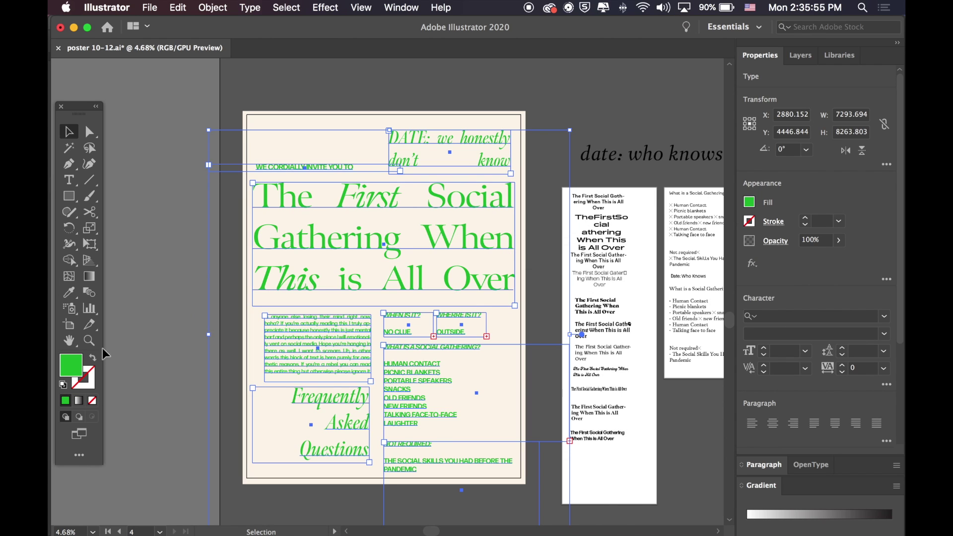
# Change the fill of all the poster's text to a darker green.
pyautogui.doubleClick(74, 365)
pyautogui.click(384, 346)
pyautogui.click(552, 293)
pyautogui.click(157, 321)
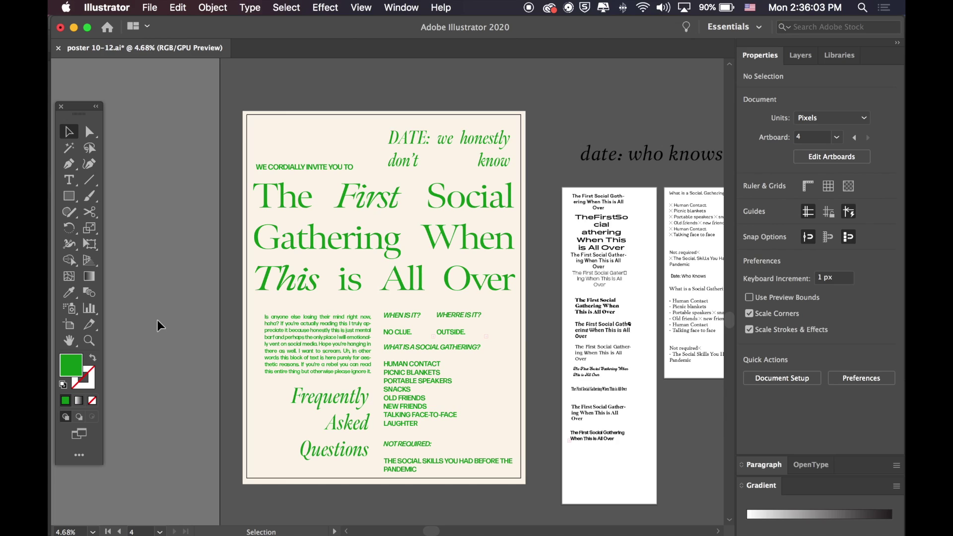
# Draw a rectangle about 3348 by 1674 px above the poster and fill it with the violet swatch.
pyautogui.hotkey('ctrl', 'Left')
pyautogui.hotkey('ctrl', 'Right')
pyautogui.scroll(-2, 181, 300)
pyautogui.scroll(4, 180, 298)
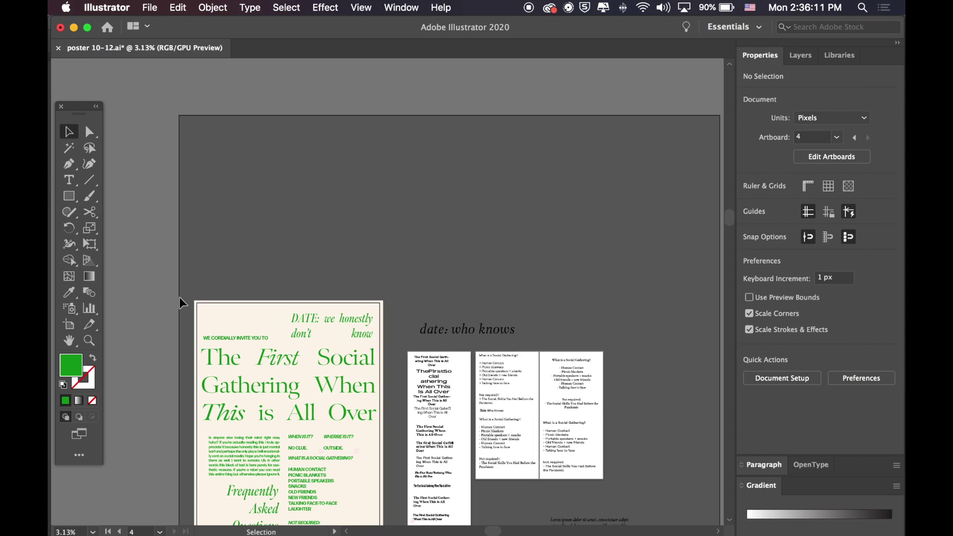
pyautogui.scroll(1, 194, 286)
pyautogui.click(69, 196)
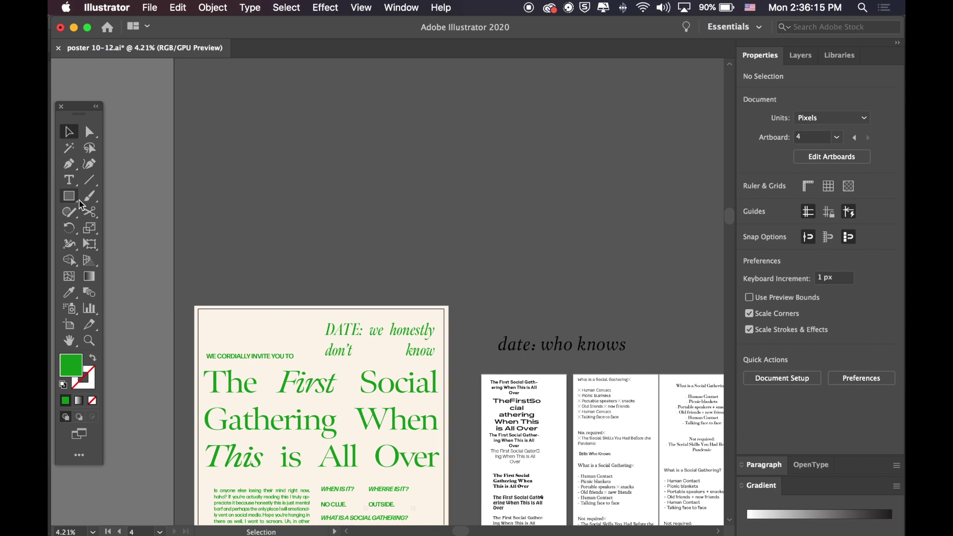
pyautogui.moveTo(203, 162); pyautogui.dragTo(352, 236)
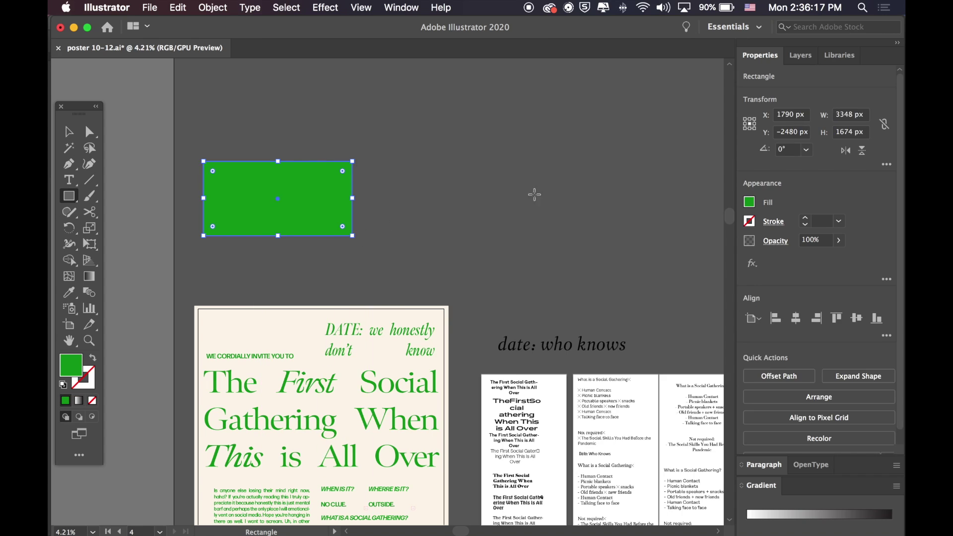
pyautogui.click(752, 204)
pyautogui.click(641, 278)
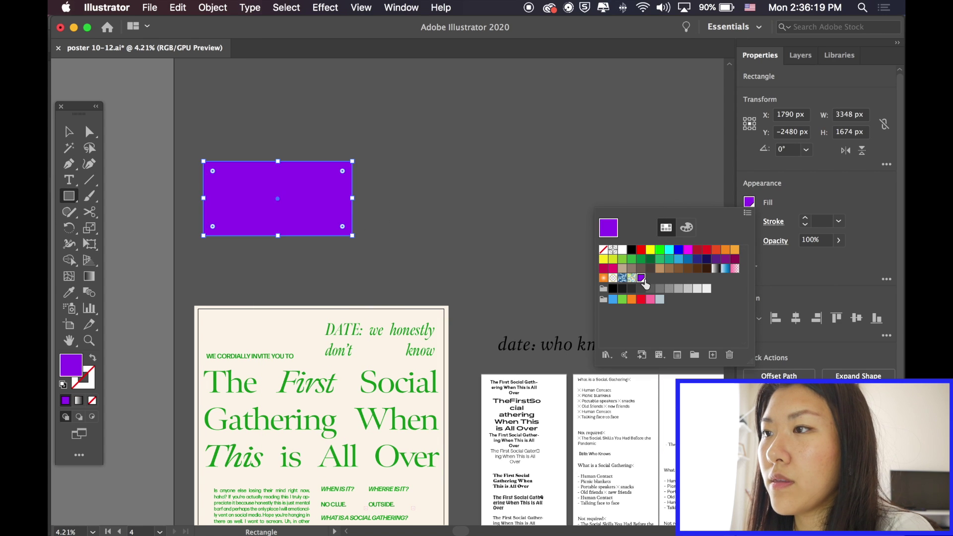
pyautogui.press('Escape')
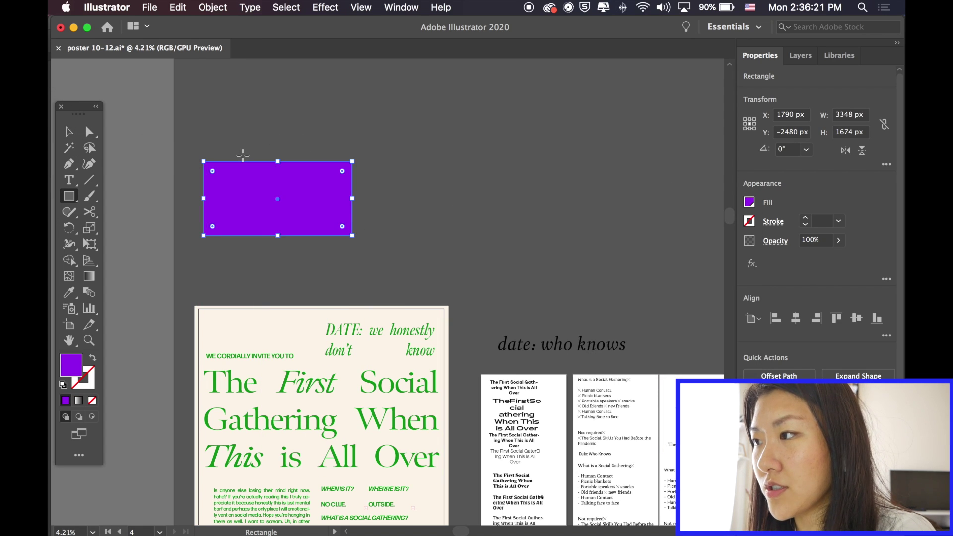
# Save the poster title's green fill as a new swatch.
pyautogui.click(69, 132)
pyautogui.click(256, 383)
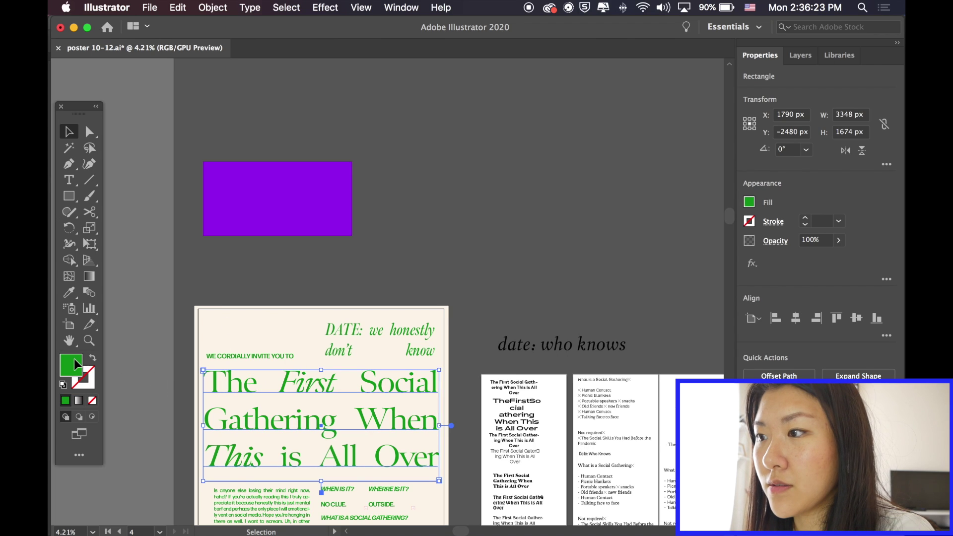
pyautogui.click(750, 202)
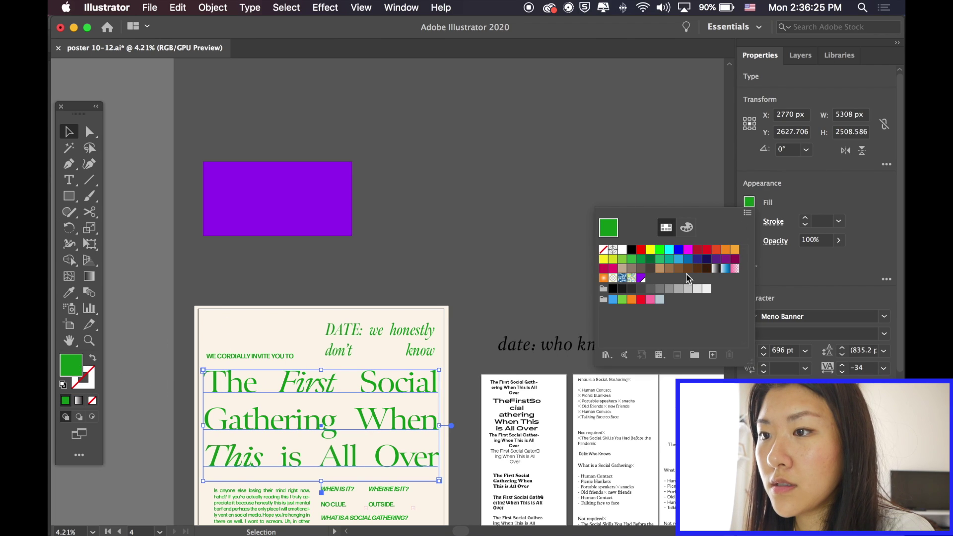
pyautogui.click(713, 355)
pyautogui.press('Return')
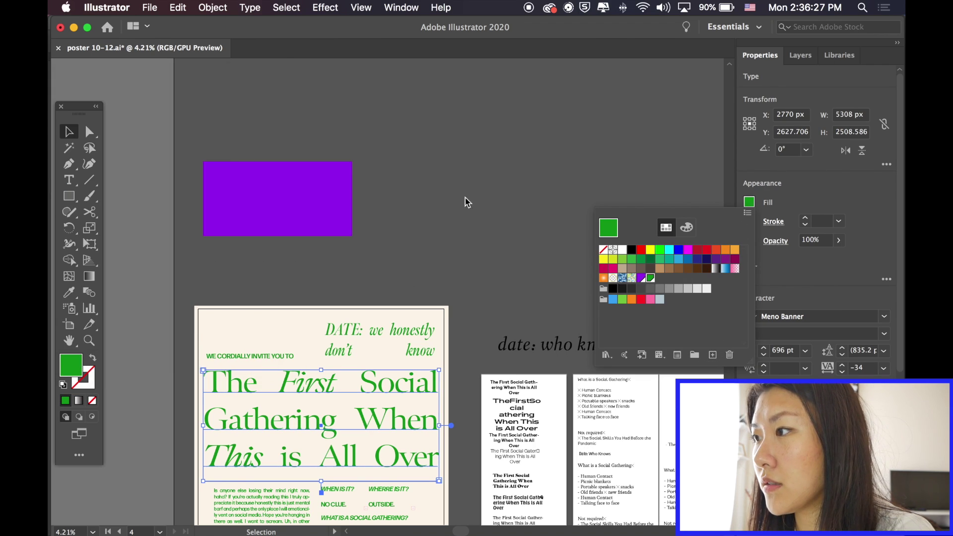
pyautogui.click(69, 195)
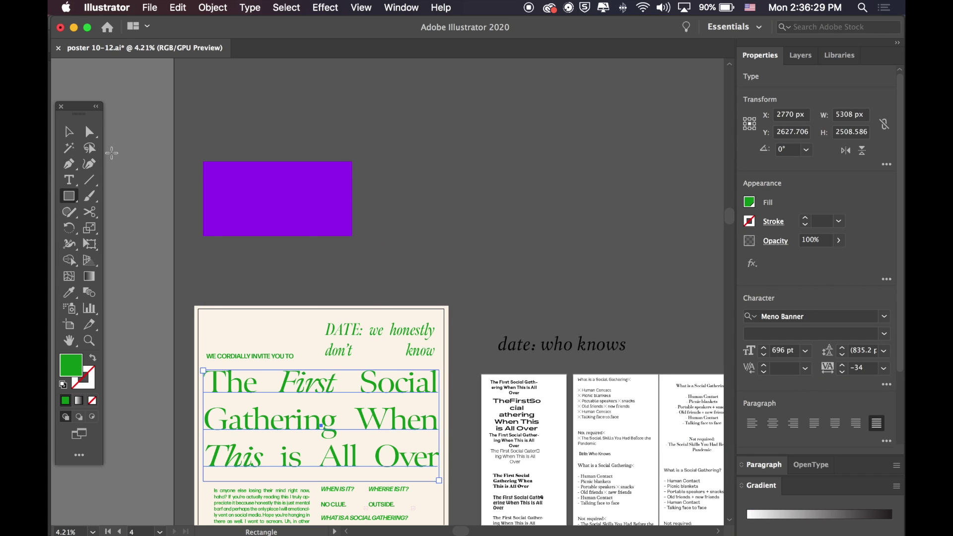
pyautogui.click(70, 133)
pyautogui.click(321, 184)
pyautogui.press('super+v')
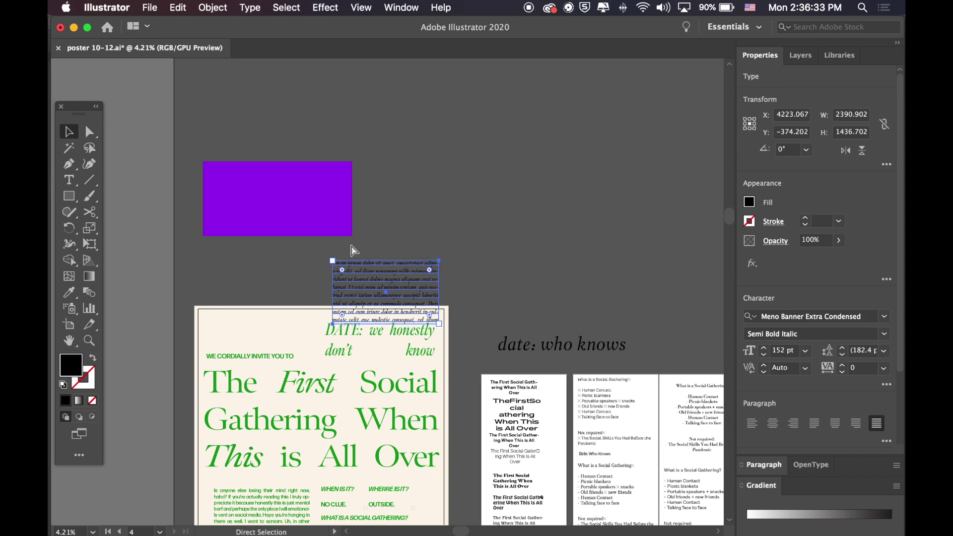
pyautogui.press('super+z')
# Copy the violet rectangle, place the copy beside it and fill the copy with the saved green swatch.
pyautogui.click(176, 6)
pyautogui.click(190, 70)
pyautogui.click(177, 8)
pyautogui.click(191, 83)
pyautogui.moveTo(365, 278); pyautogui.dragTo(422, 181)
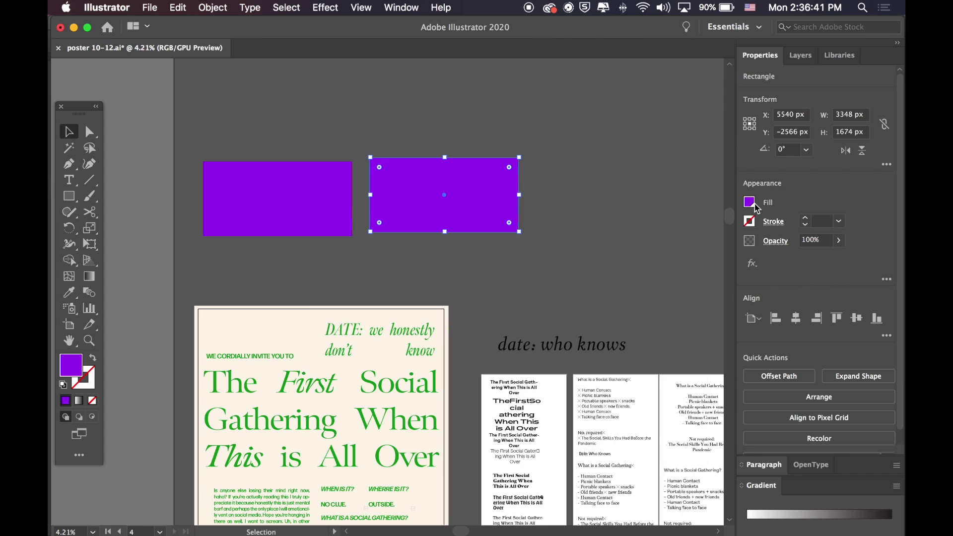
pyautogui.click(751, 203)
pyautogui.click(646, 278)
pyautogui.click(598, 167)
# Nudge the small paragraph and Frequently Asked Questions slightly right and up, and move the Not Required text up a little.
pyautogui.scroll(-5, 511, 294)
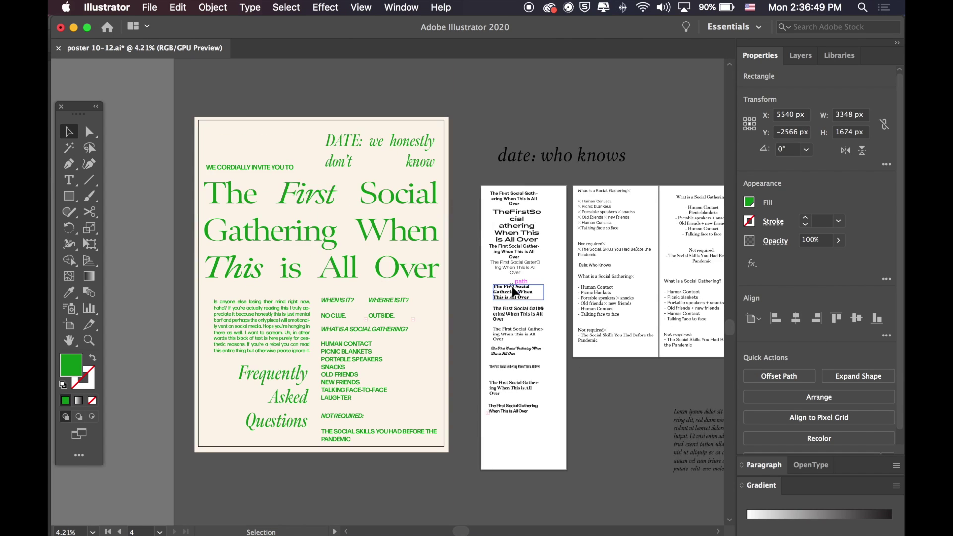
pyautogui.moveTo(285, 305); pyautogui.dragTo(287, 301)
pyautogui.moveTo(295, 370); pyautogui.dragTo(298, 368)
pyautogui.click(519, 313)
pyautogui.moveTo(336, 418); pyautogui.dragTo(336, 412)
pyautogui.click(348, 364)
pyautogui.click(400, 367)
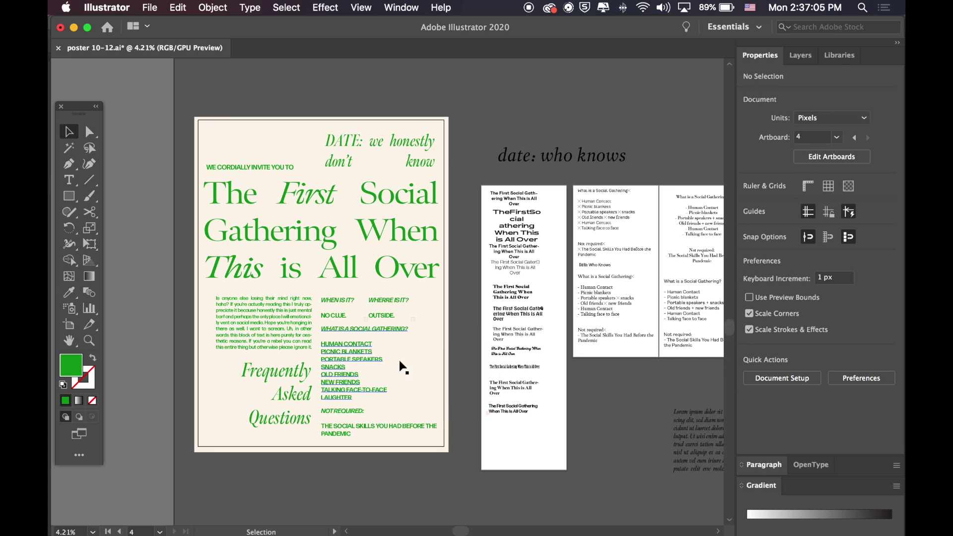
# Right-align the list from Human Contact to Laughter and narrow its text frame to fit inside the poster.
pyautogui.doubleClick(385, 391)
pyautogui.moveTo(366, 397); pyautogui.dragTo(322, 342)
pyautogui.click(793, 424)
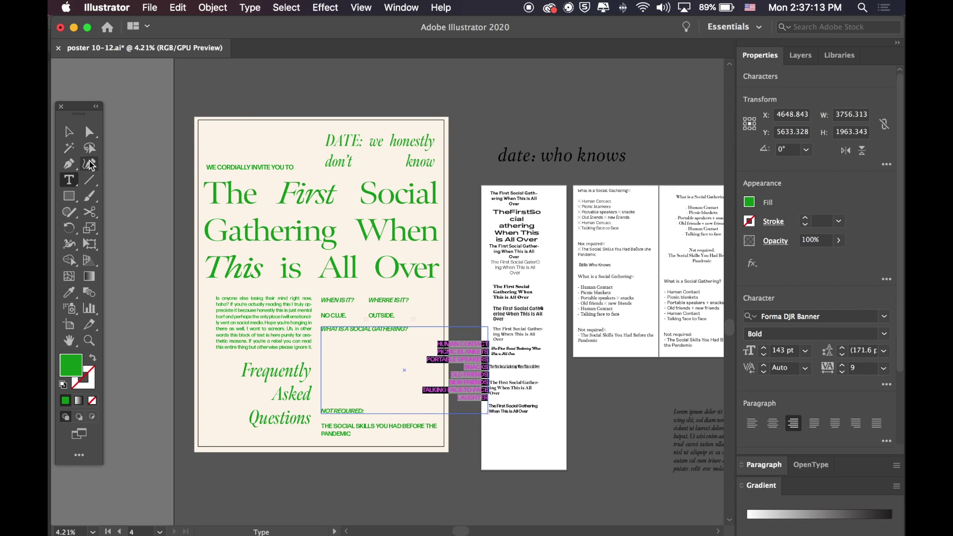
pyautogui.click(69, 132)
pyautogui.moveTo(488, 370); pyautogui.dragTo(409, 366)
pyautogui.click(456, 331)
# Right-align the social skills text under Not Required and narrow its frame to match the list above.
pyautogui.click(338, 431)
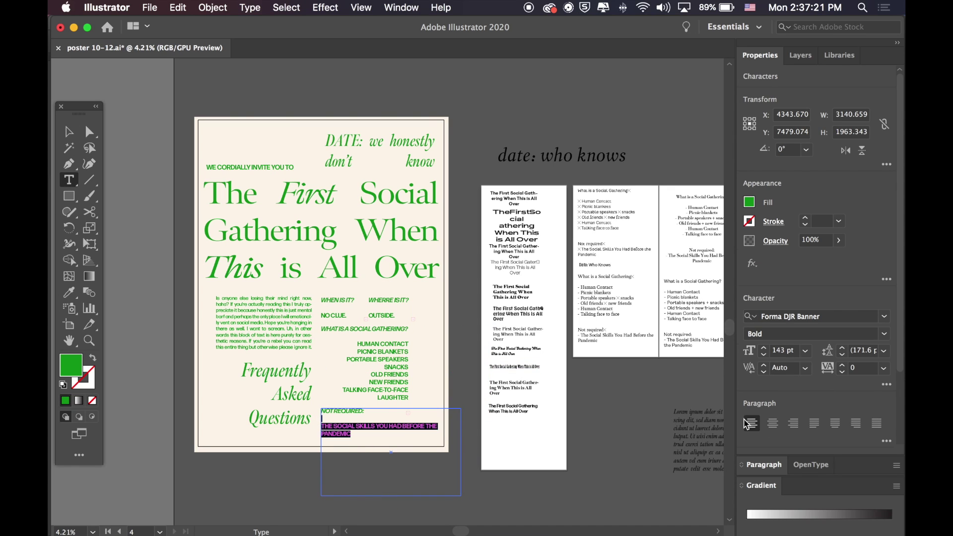
pyautogui.click(73, 138)
pyautogui.moveTo(461, 447); pyautogui.dragTo(419, 446)
pyautogui.click(525, 480)
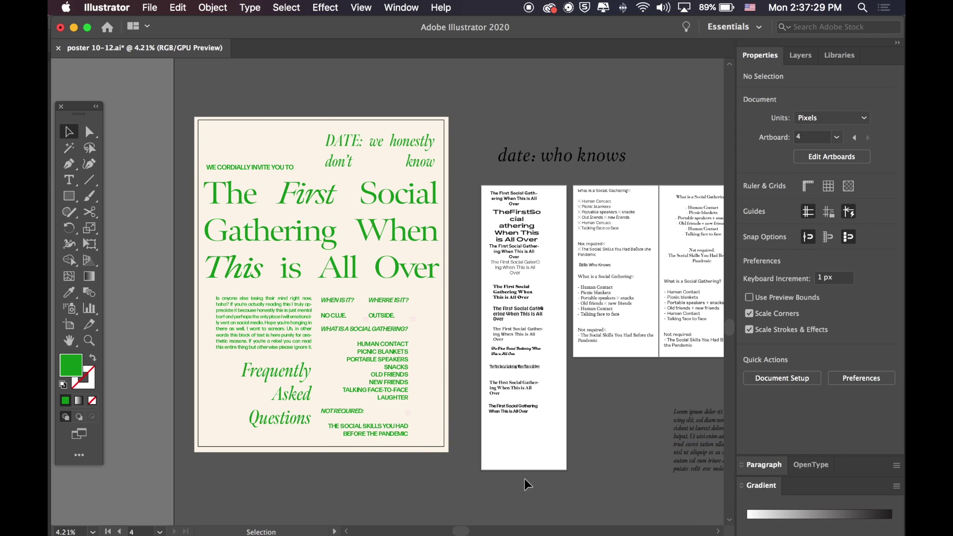
# Move the one-line copy of "DATE: we honestly don't know" just below the poster and convert it to outlines.
pyautogui.click(346, 305)
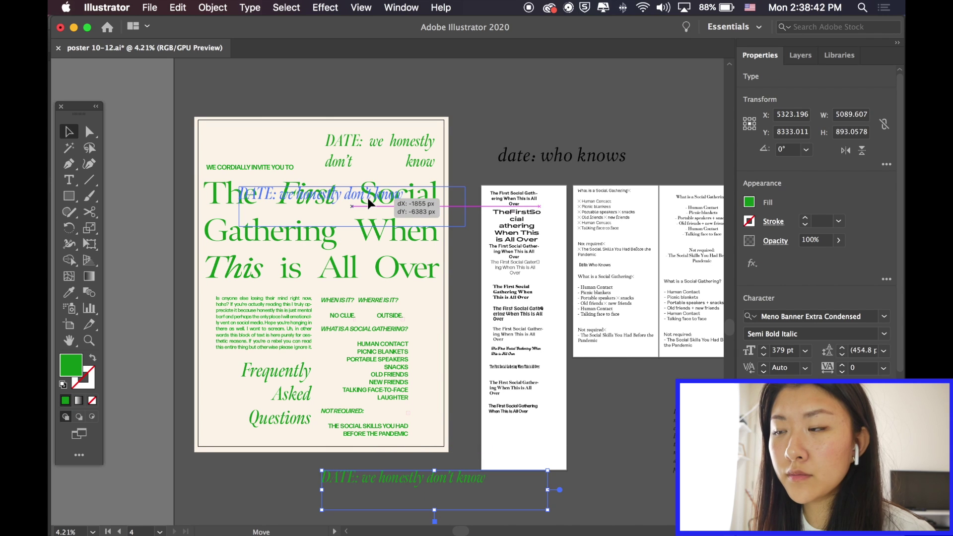
pyautogui.moveTo(367, 196); pyautogui.dragTo(433, 471)
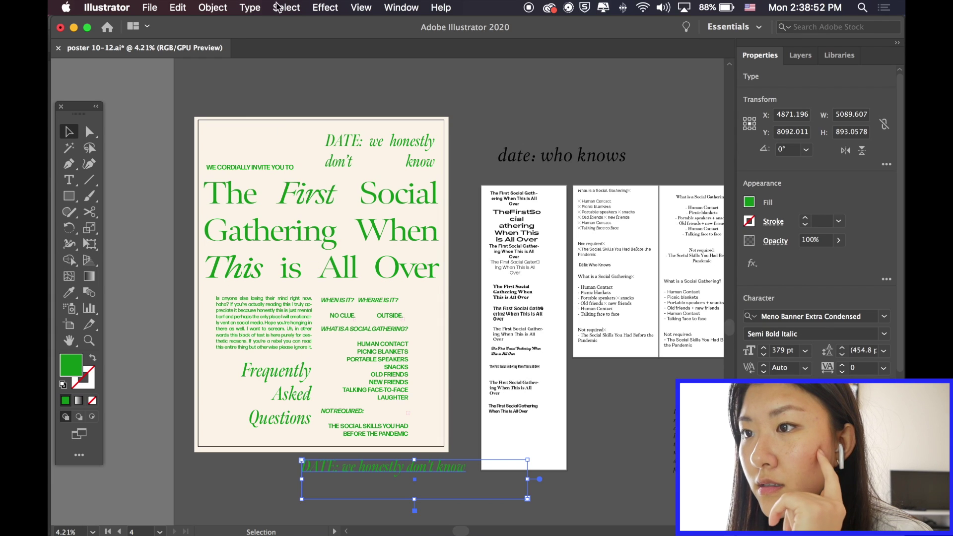
pyautogui.click(212, 7)
pyautogui.moveTo(250, 7)
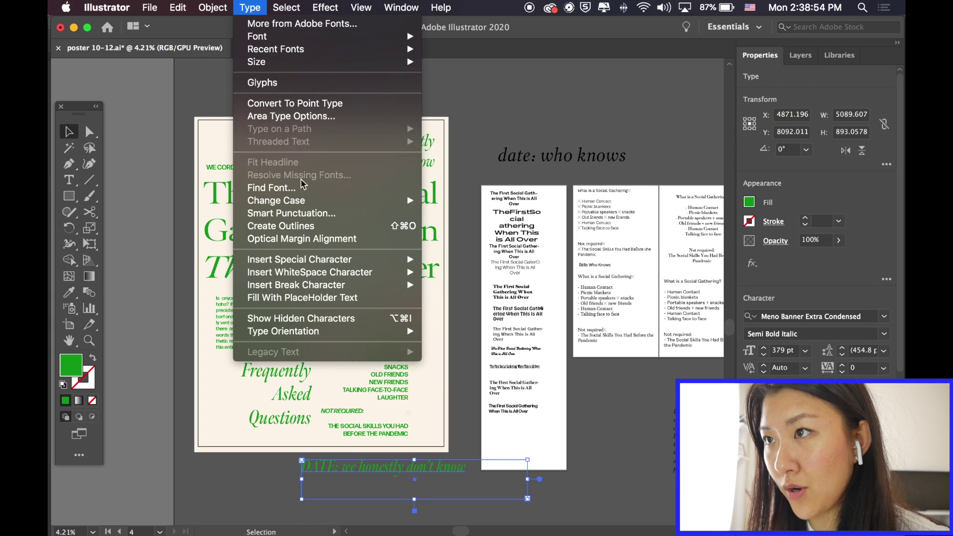
pyautogui.click(316, 228)
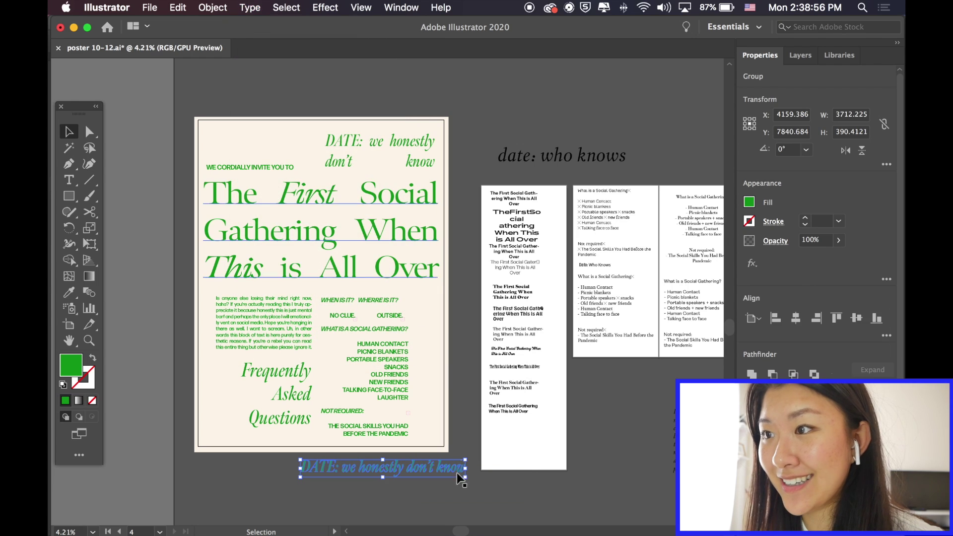
# Rotate the outlined date text 90°, resize it and place it vertically beside the list, inside the poster's border.
pyautogui.moveTo(476, 480); pyautogui.dragTo(427, 351)
pyautogui.moveTo(385, 412); pyautogui.dragTo(456, 307)
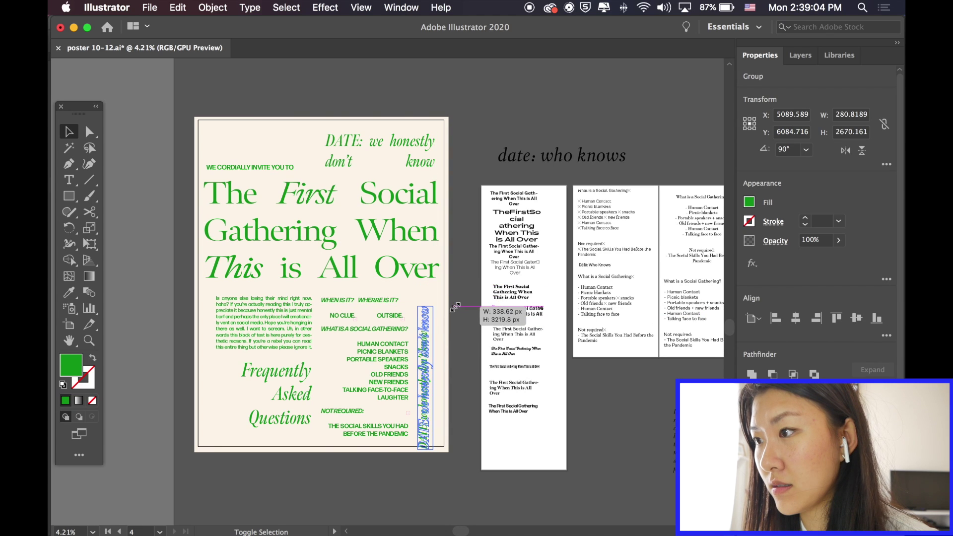
pyautogui.moveTo(426, 341); pyautogui.dragTo(436, 330)
pyautogui.click(452, 368)
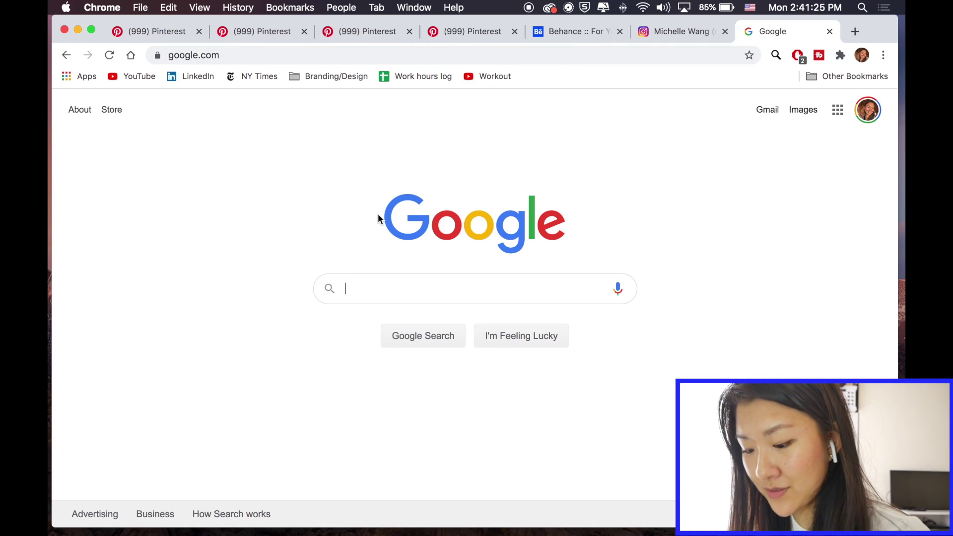
# Search Google Images for "people clipart" and open the picture of silhouettes holding hands in a circle.
pyautogui.write('clipart')
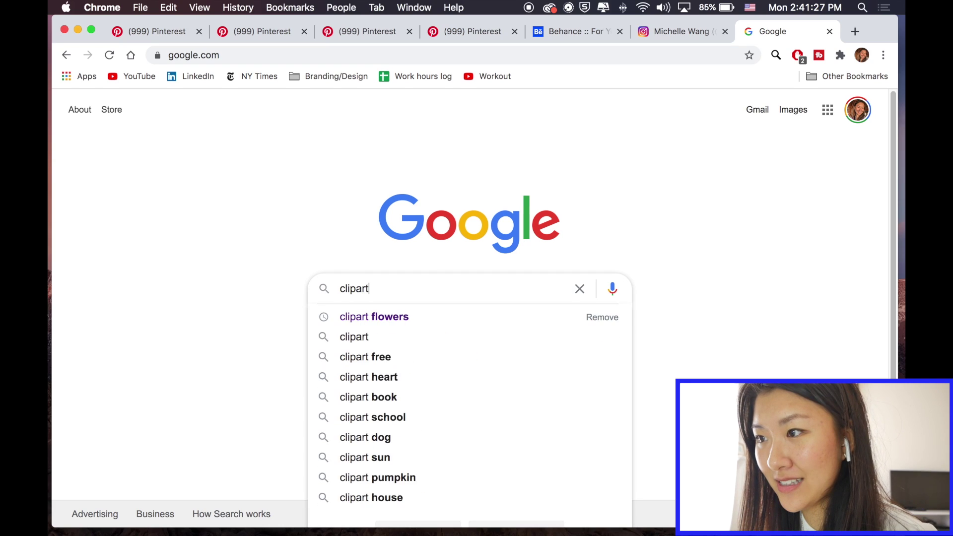
pyautogui.write(' png')
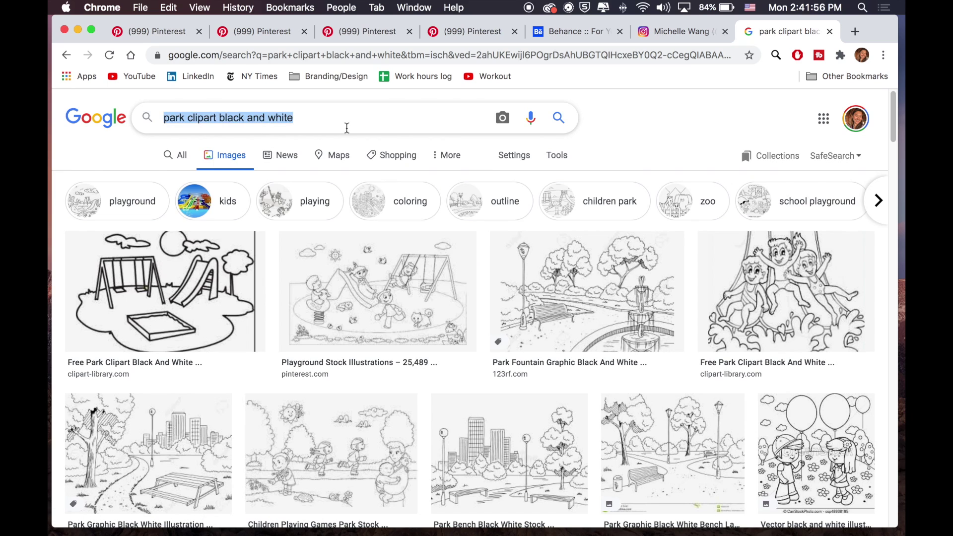
pyautogui.write('people clipart')
pyautogui.press('Return')
pyautogui.scroll(-5, 406, 222)
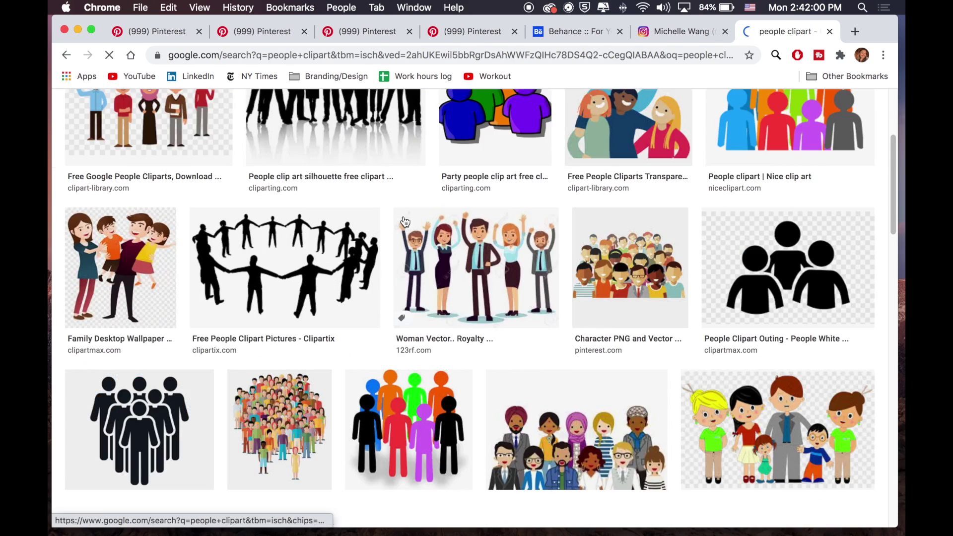
pyautogui.click(286, 258)
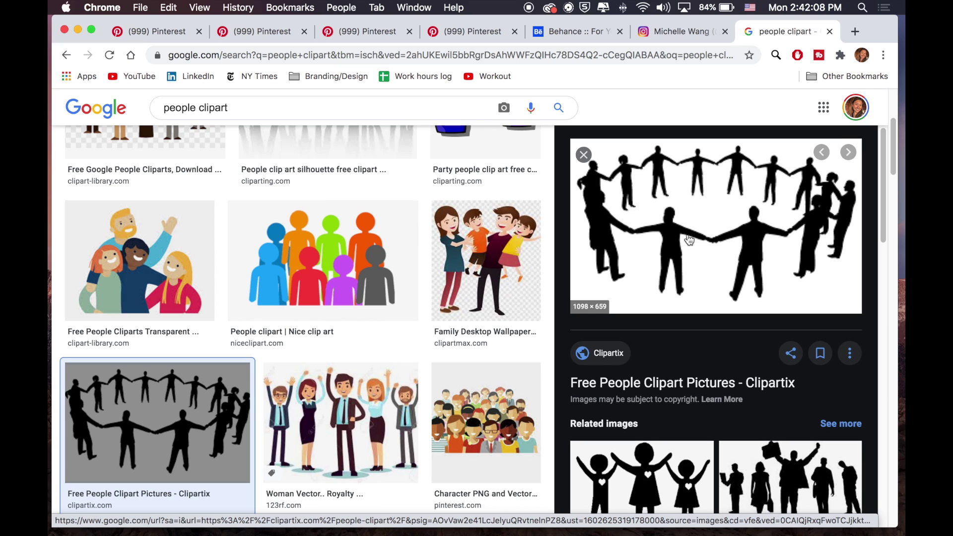
pyautogui.scroll(-5, 690, 240)
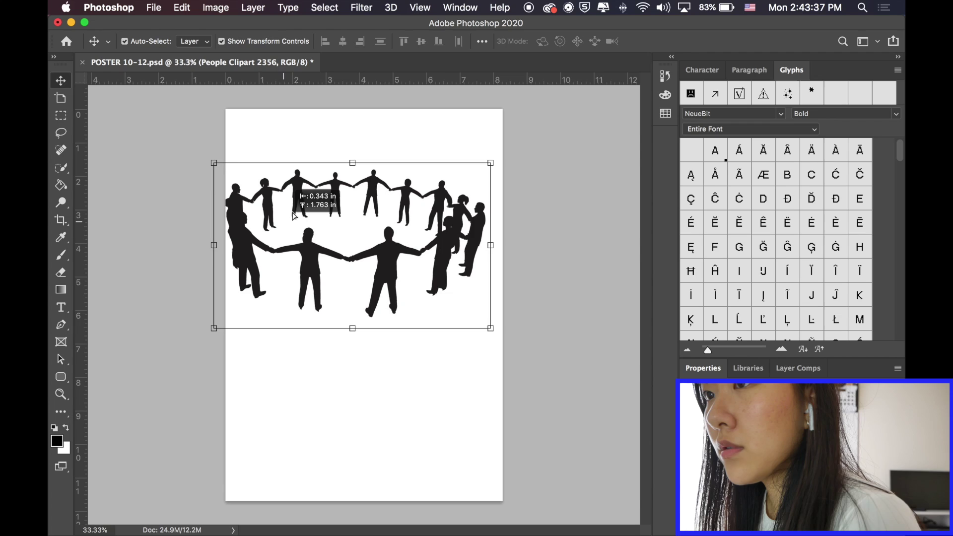
# Position the people clipart near the top of the page in Photoshop and convert its layer to a smart object.
pyautogui.moveTo(306, 211); pyautogui.dragTo(306, 196)
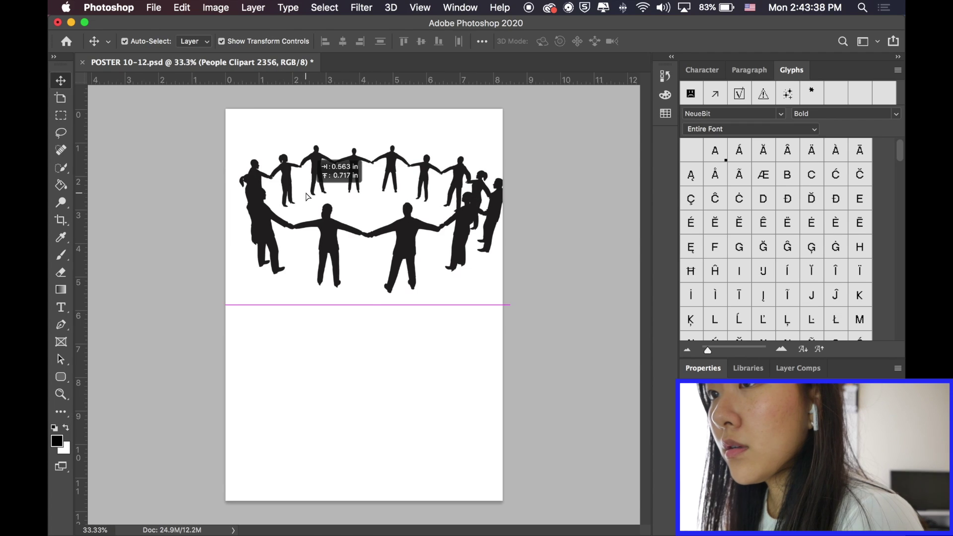
pyautogui.click(332, 11)
pyautogui.moveTo(255, 6)
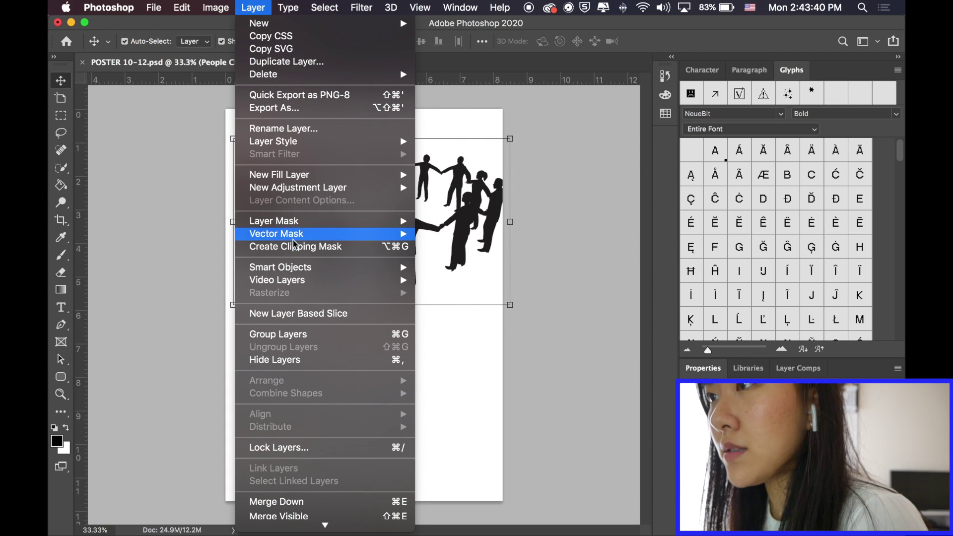
pyautogui.moveTo(387, 271)
pyautogui.click(446, 269)
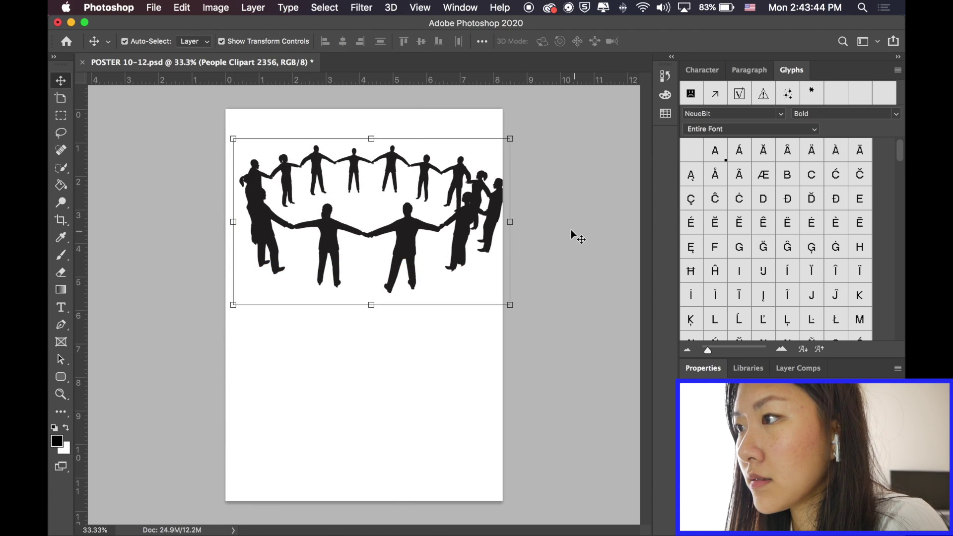
# Place Squirrel Silhouette 2-256945.png from the Desktop folder onto the POSTER 10-12.psd page.
pyautogui.moveTo(50, 104)
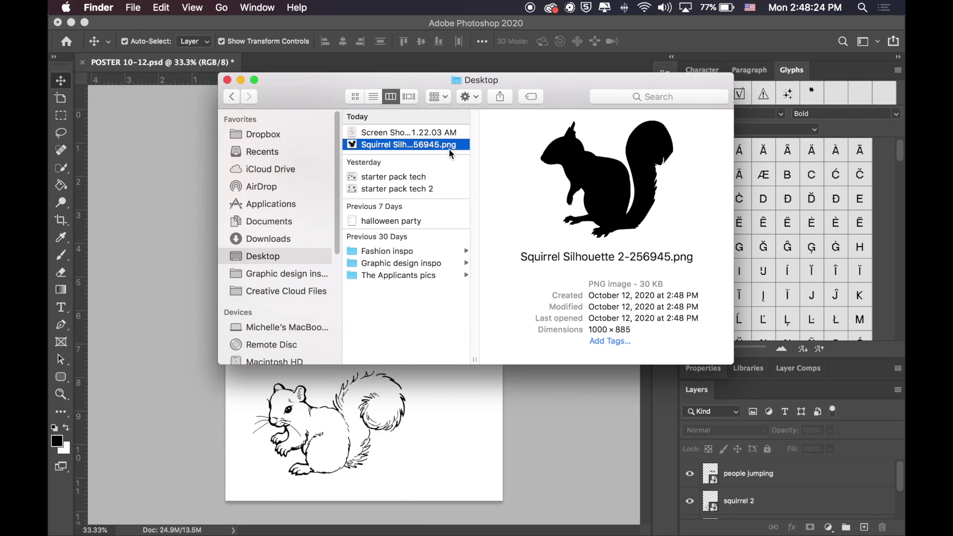
pyautogui.moveTo(394, 85); pyautogui.dragTo(362, 298)
pyautogui.moveTo(617, 133); pyautogui.dragTo(453, 230)
pyautogui.moveTo(323, 251); pyautogui.dragTo(323, 254)
pyautogui.click(678, 41)
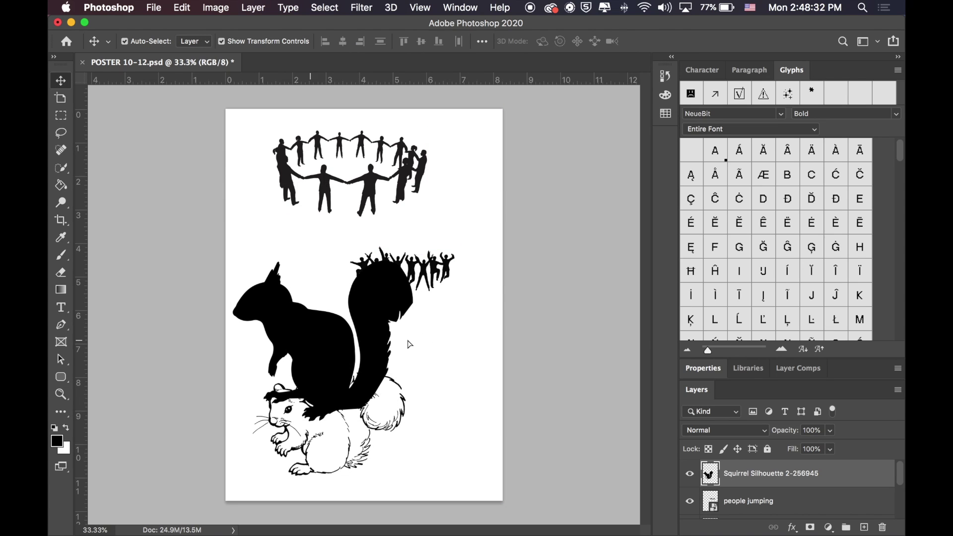
# Scale the squirrel silhouette down and place it beside the line-drawn squirrel's tail.
pyautogui.moveTo(409, 344); pyautogui.dragTo(512, 399)
pyautogui.moveTo(516, 317); pyautogui.dragTo(412, 407)
pyautogui.moveTo(375, 442); pyautogui.dragTo(428, 443)
pyautogui.click(725, 41)
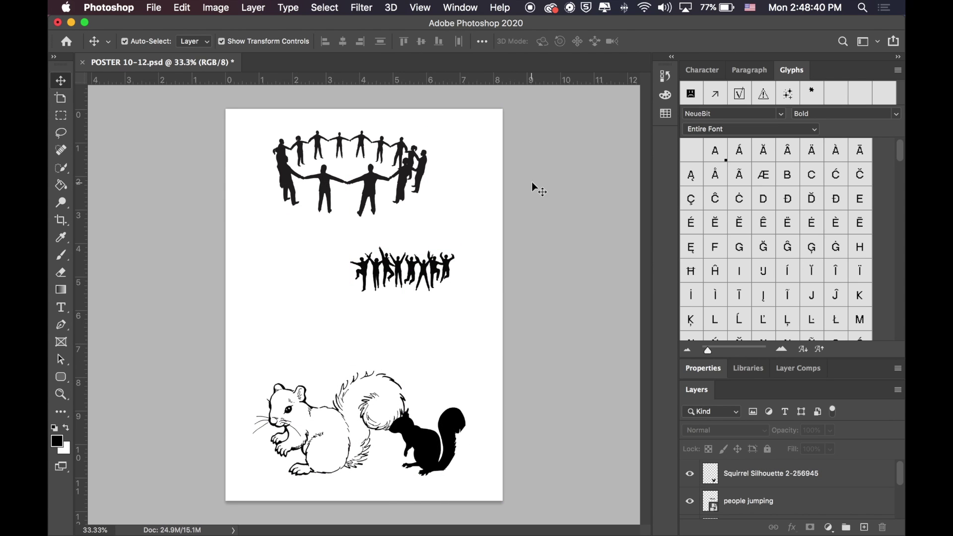
# Save POSTER 10-12.psd and switch to the poster in Illustrator.
pyautogui.hotkey('ctrl', 's')
pyautogui.press('Return')
pyautogui.hotkey('ctrl', 'Up')
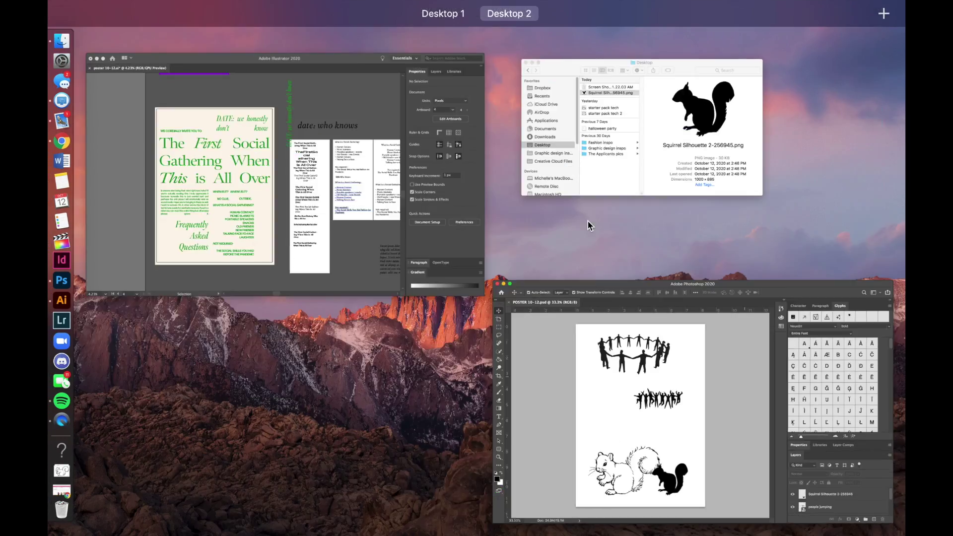
pyautogui.click(447, 119)
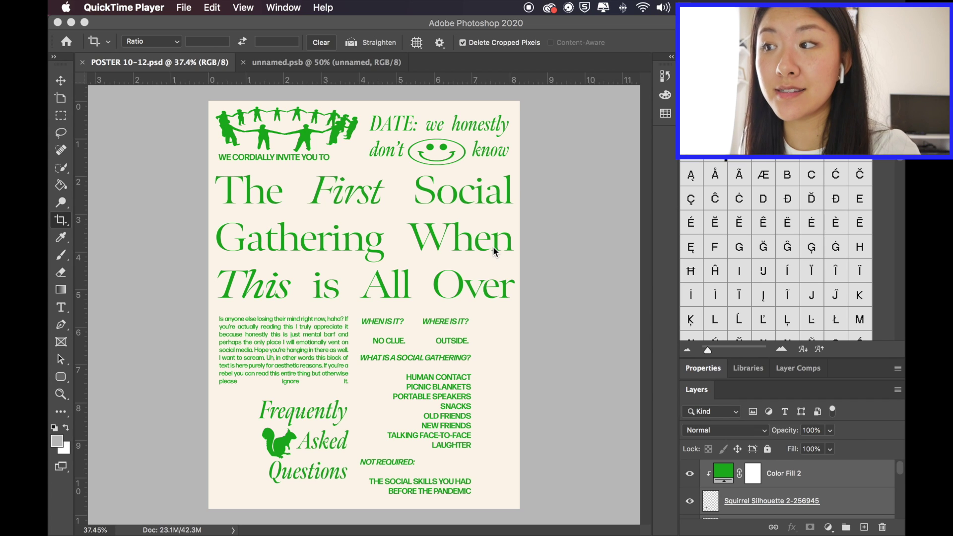
pyautogui.scroll(-10, 795, 492)
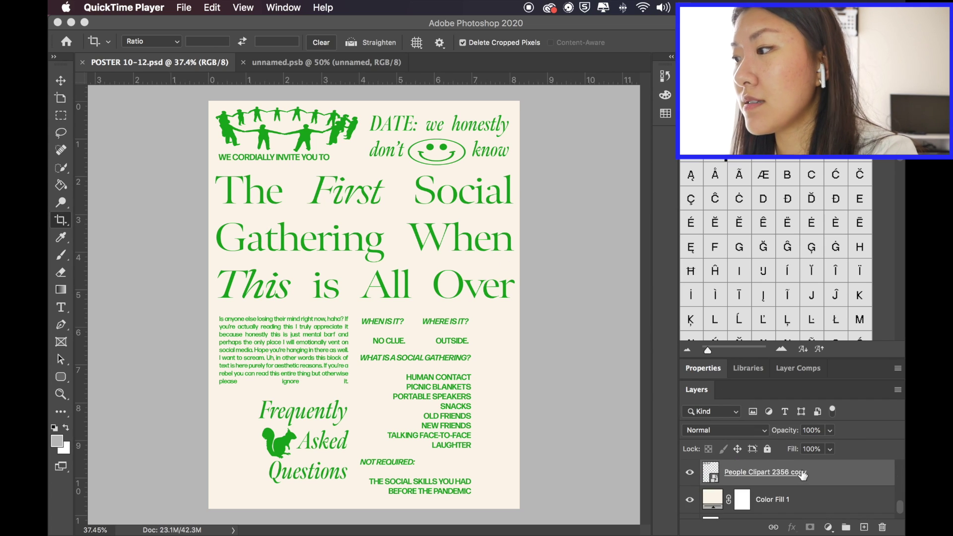
# Merge all the poster artwork layers above the cream Color Fill 1 background into a single layer.
pyautogui.click(228, 28)
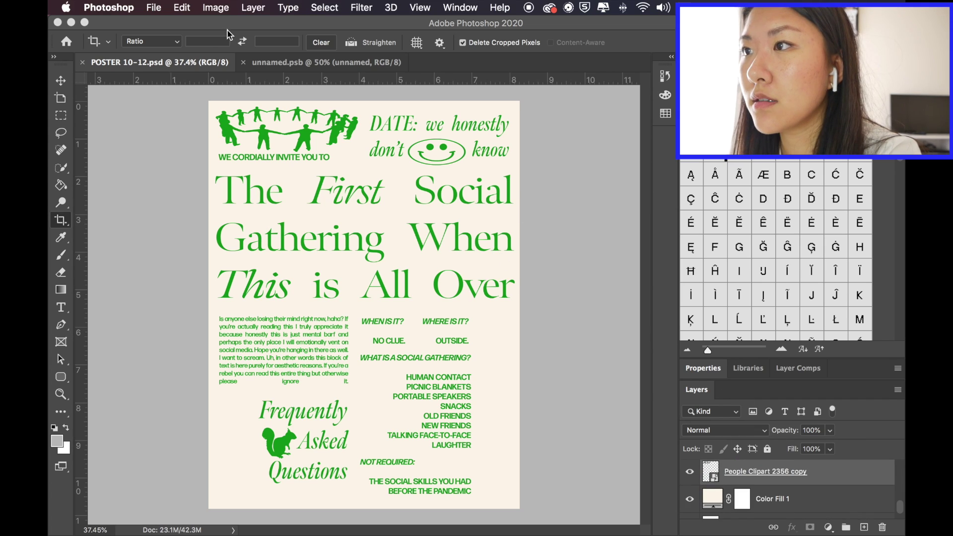
pyautogui.click(253, 7)
pyautogui.scroll(-1, 340, 449)
pyautogui.click(398, 484)
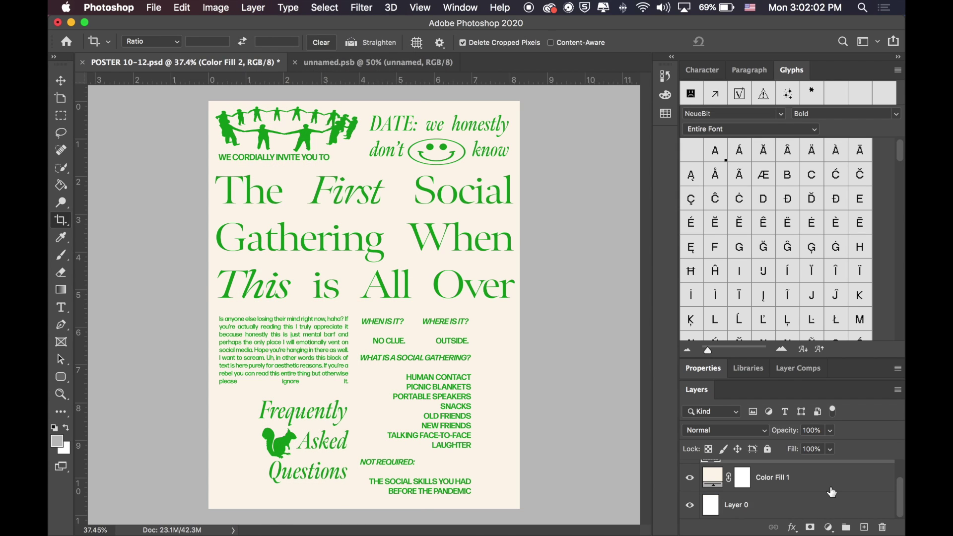
# Duplicate the poster document as POSTER 10-12 copy and close the unnamed.psb document.
pyautogui.scroll(2, 831, 489)
pyautogui.click(218, 8)
pyautogui.click(238, 196)
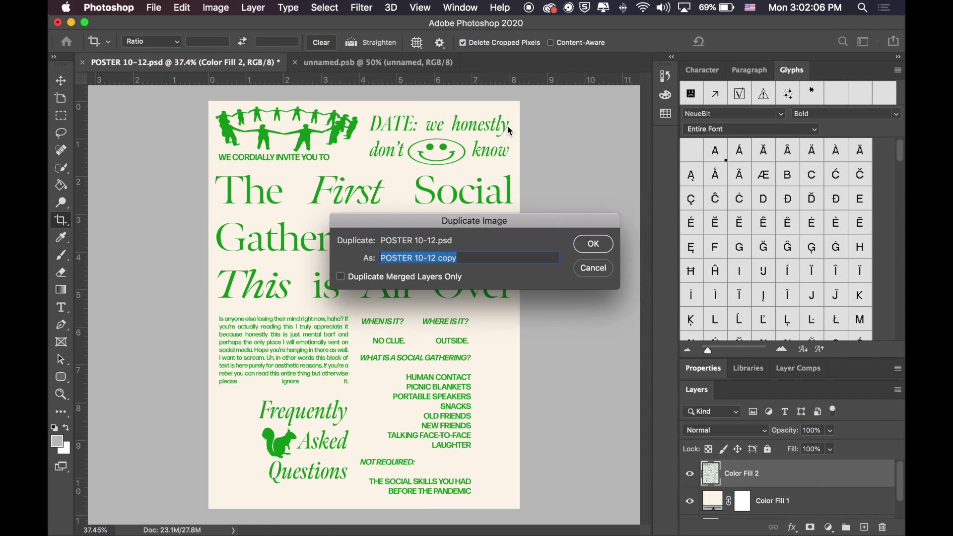
pyautogui.click(613, 251)
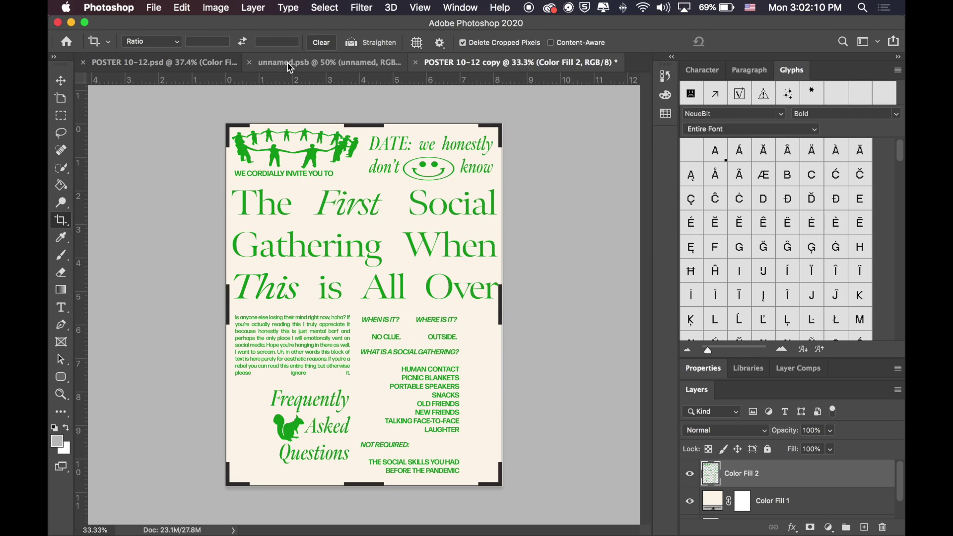
pyautogui.click(291, 68)
pyautogui.press('super+w')
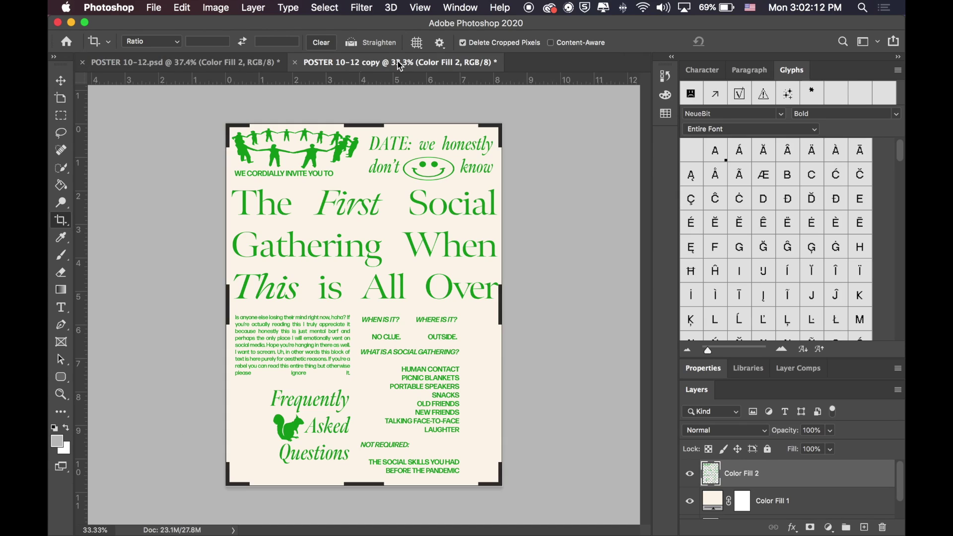
# Switch to Illustrator, copy the hex code 9E00F2 from the purple rectangle's fill, and return to Photoshop.
pyautogui.hotkey('ctrl', 'Up')
pyautogui.click(261, 101)
pyautogui.scroll(10, 564, 160)
pyautogui.scroll(-8, 298, 159)
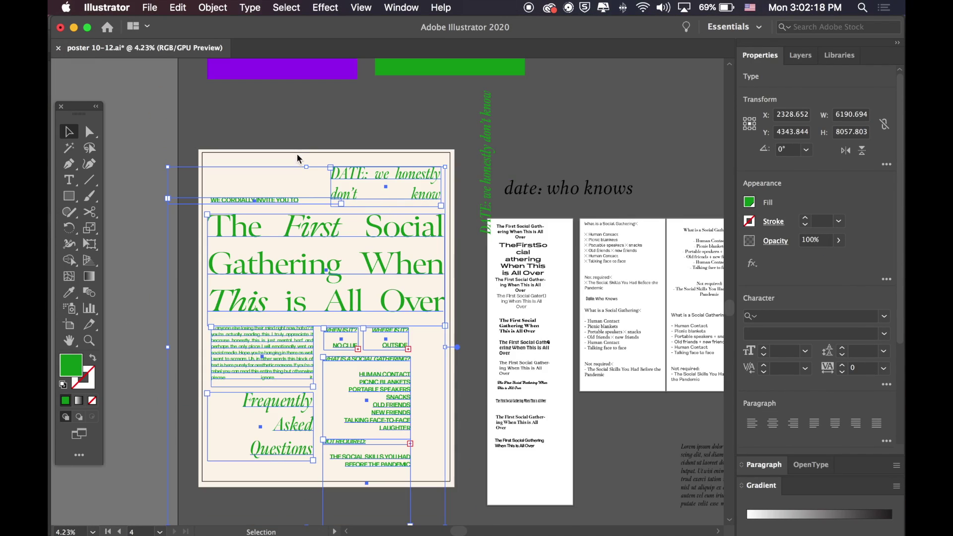
pyautogui.scroll(2, 298, 155)
pyautogui.click(276, 77)
pyautogui.doubleClick(71, 364)
pyautogui.press('super+c')
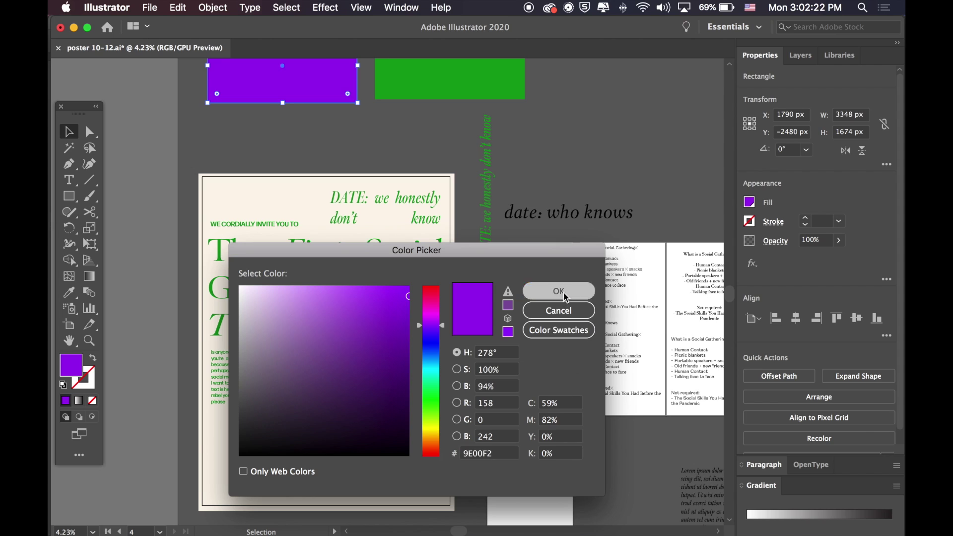
pyautogui.click(564, 293)
pyautogui.hotkey('ctrl', 'Up')
pyautogui.click(678, 317)
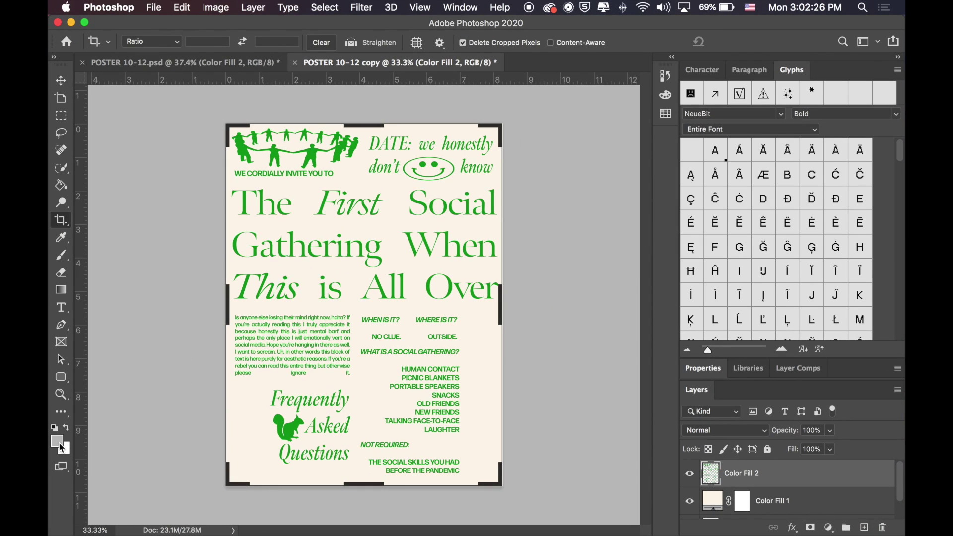
# Set the foreground colour to 9E00F2, add a solid colour fill layer with it, and clip it to the merged artwork layer.
pyautogui.click(62, 448)
pyautogui.press('super+v')
pyautogui.click(843, 155)
pyautogui.press('c')
pyautogui.click(833, 530)
pyautogui.click(804, 271)
pyautogui.click(845, 154)
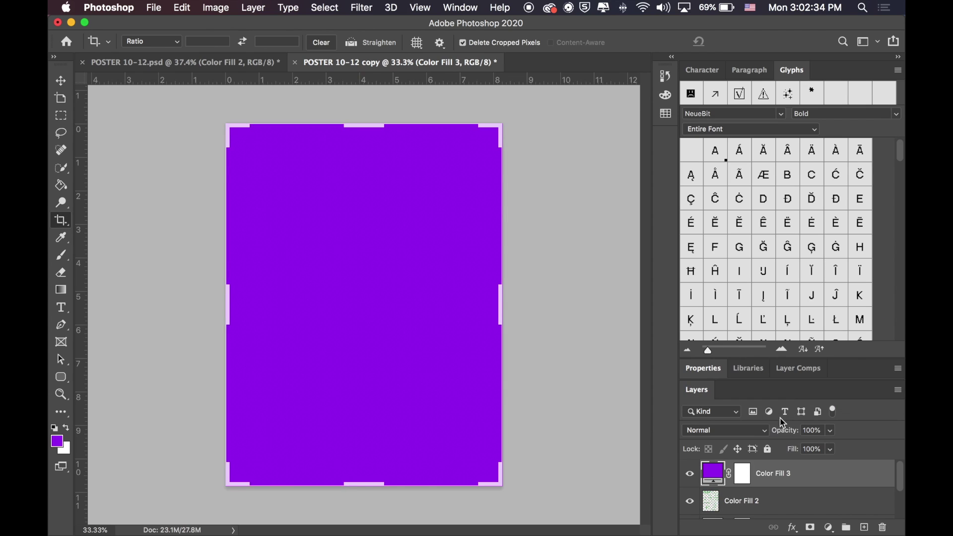
pyautogui.keyDown('alt'); pyautogui.click(745, 483); pyautogui.keyUp('alt')
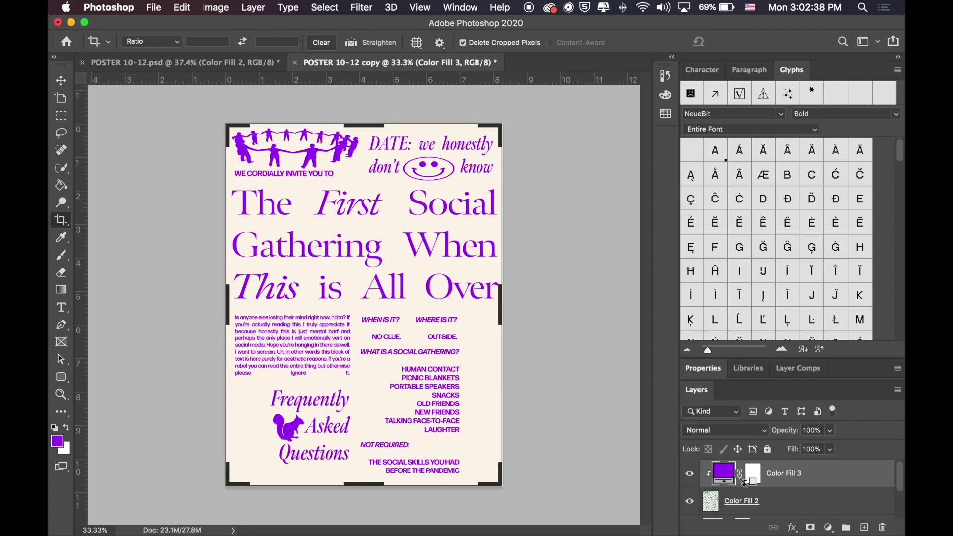
pyautogui.press('v')
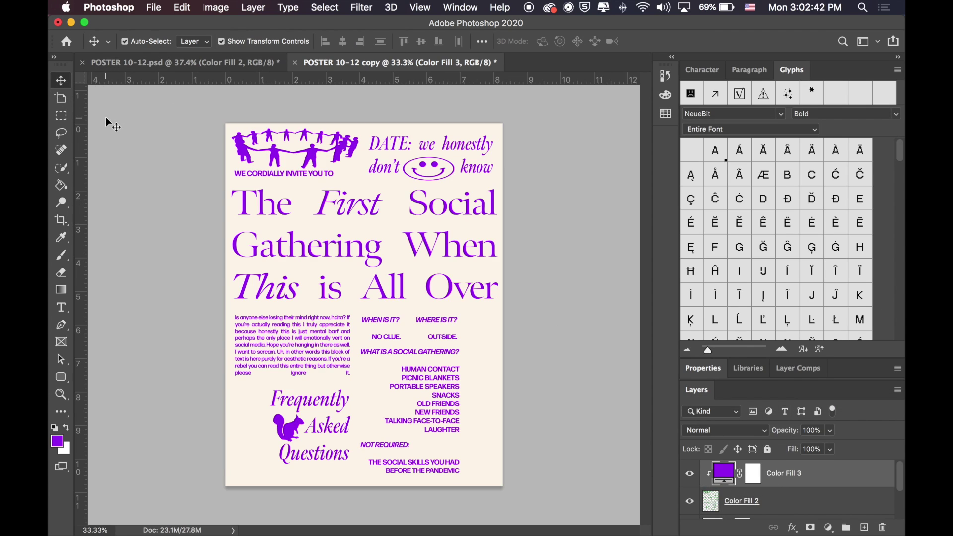
# Compare the green POSTER 10-12.psd with the purple POSTER 10-12 copy.
pyautogui.click(208, 69)
pyautogui.click(428, 67)
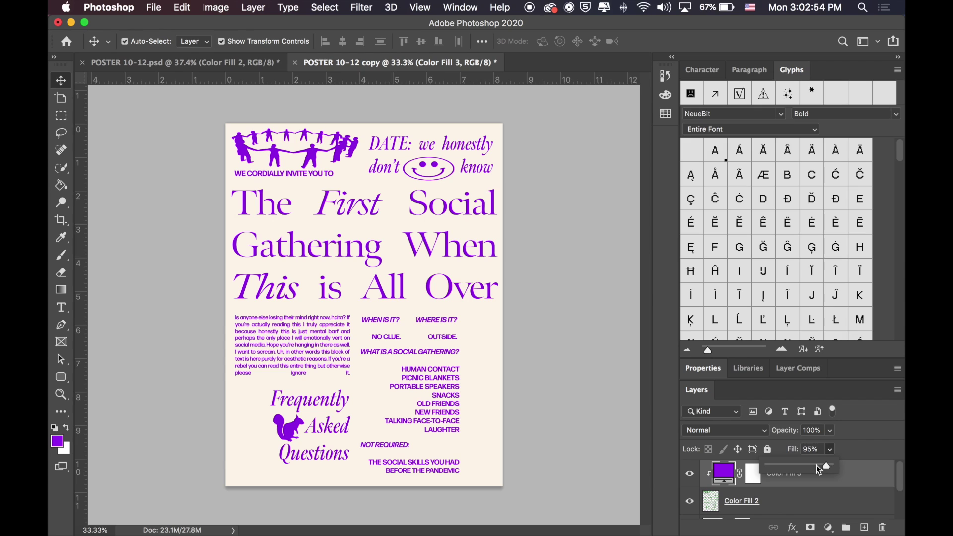
pyautogui.click(551, 268)
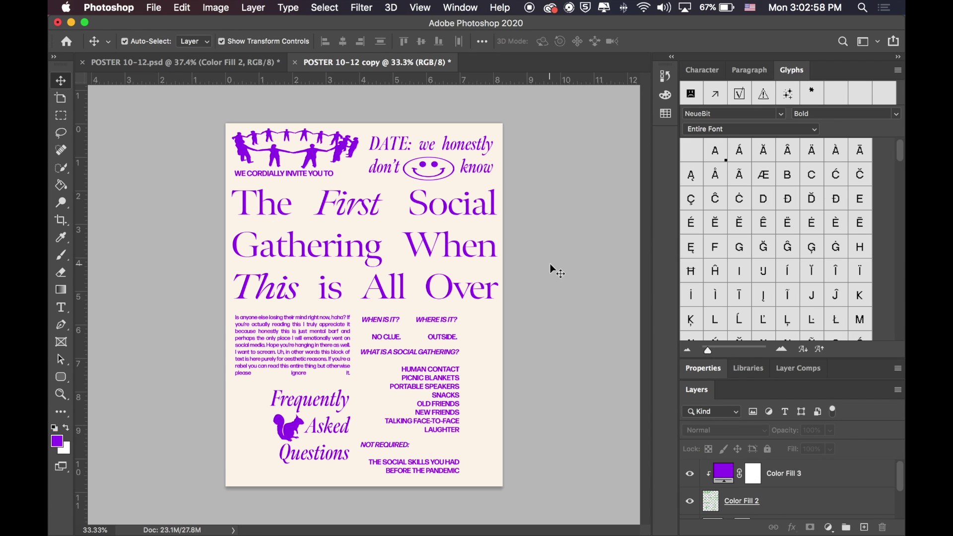
pyautogui.click(253, 65)
pyautogui.click(537, 144)
pyautogui.scroll(-1, 538, 144)
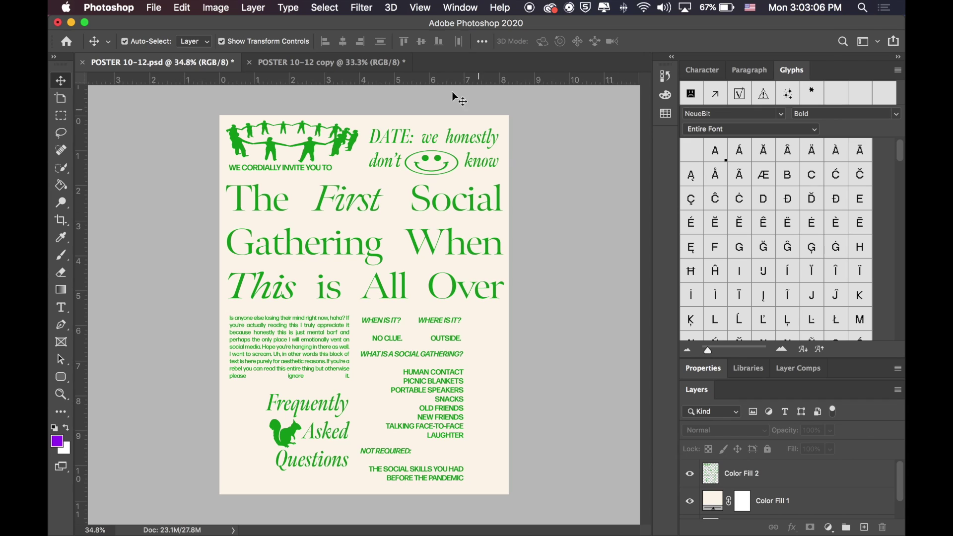
pyautogui.click(379, 61)
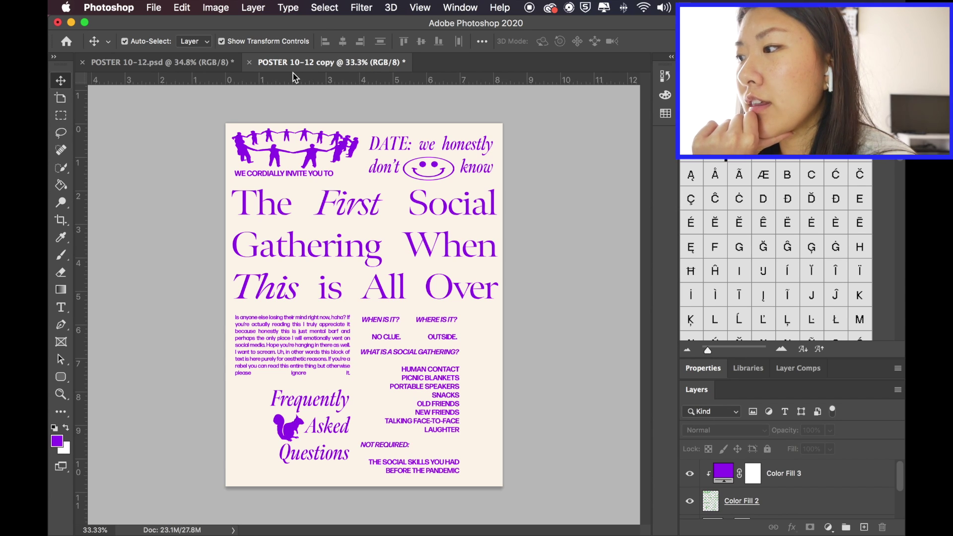
# Apply a Gaussian Blur of about 0.9 pixels to the purple copy's artwork layer and blur the green poster's artwork likewise.
pyautogui.click(361, 6)
pyautogui.click(833, 487)
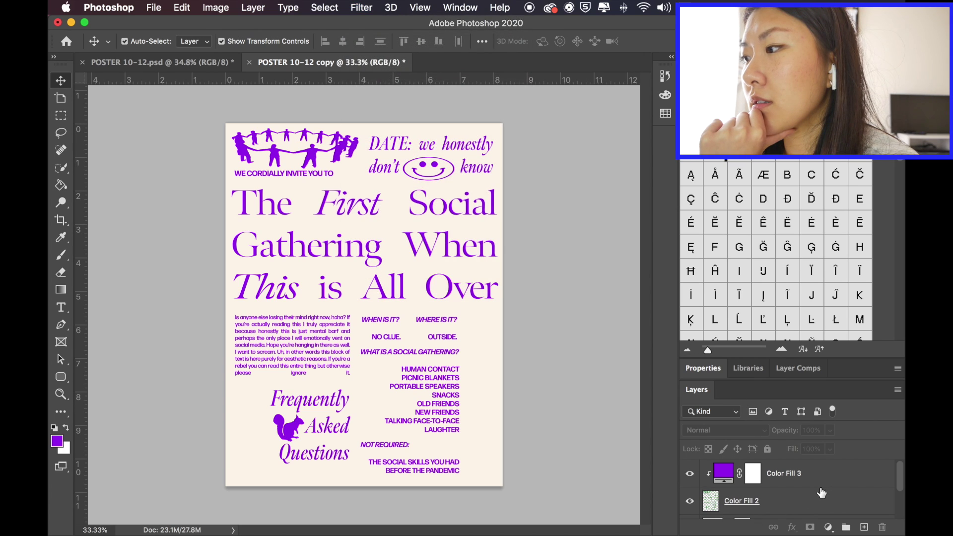
pyautogui.click(822, 493)
pyautogui.click(361, 8)
pyautogui.click(568, 214)
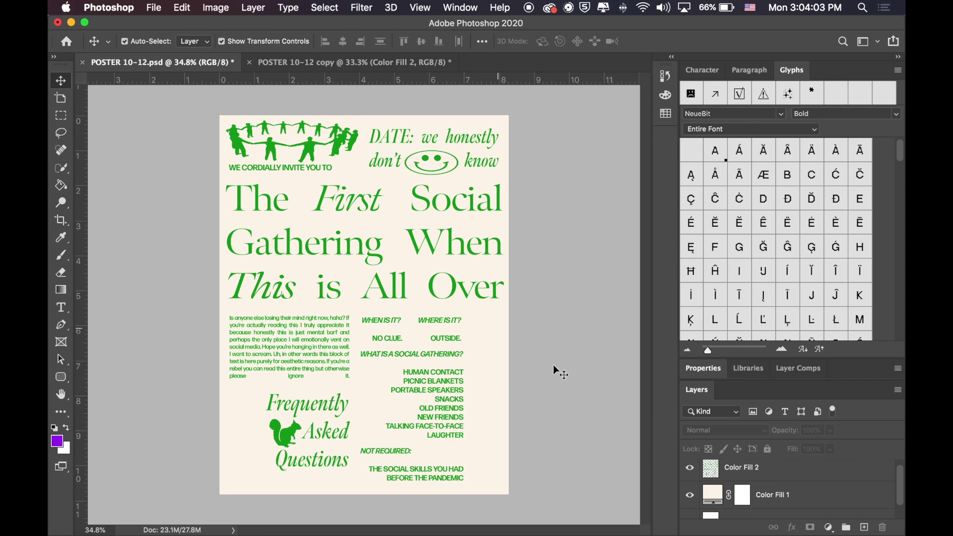
pyautogui.click(361, 7)
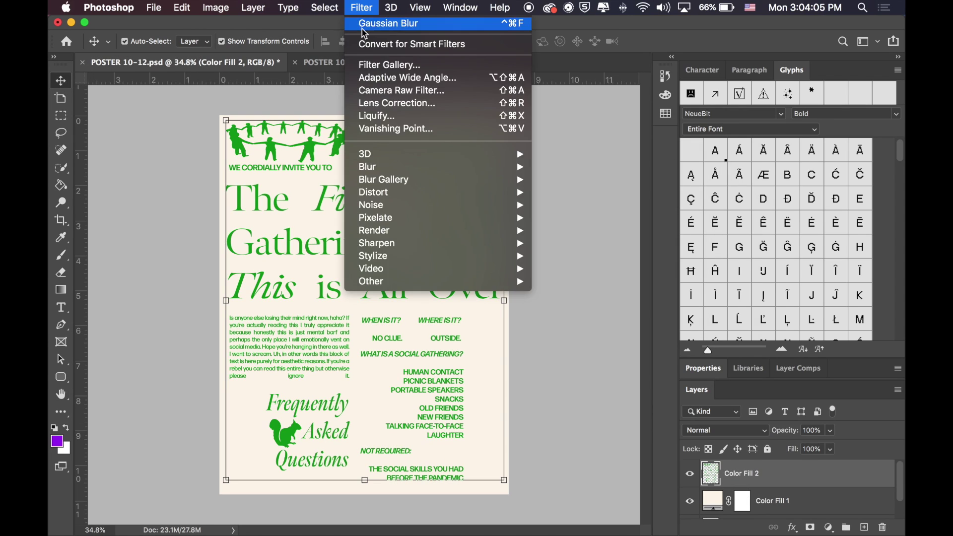
pyautogui.click(581, 287)
# Check the blurred artwork by viewing the purple copy and the green poster in turn.
pyautogui.click(418, 64)
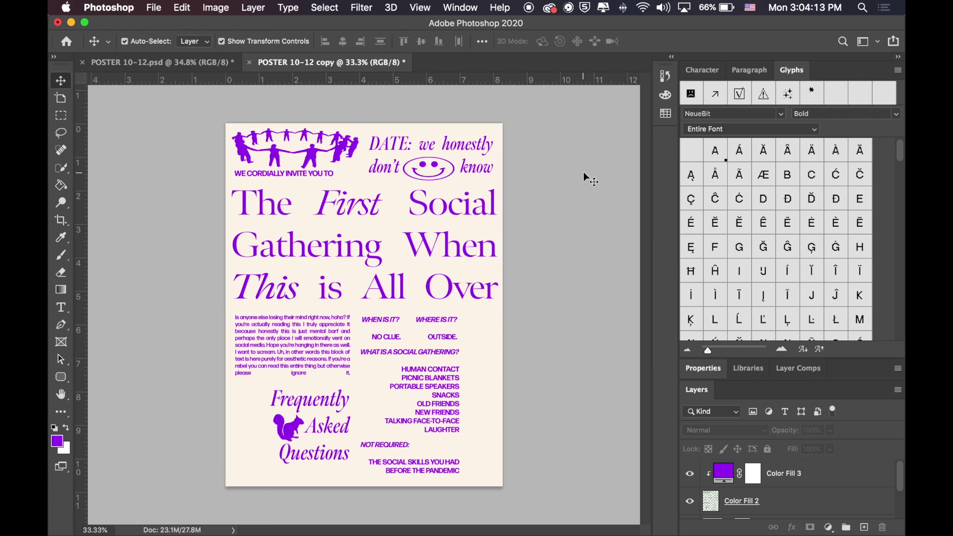
pyautogui.click(217, 64)
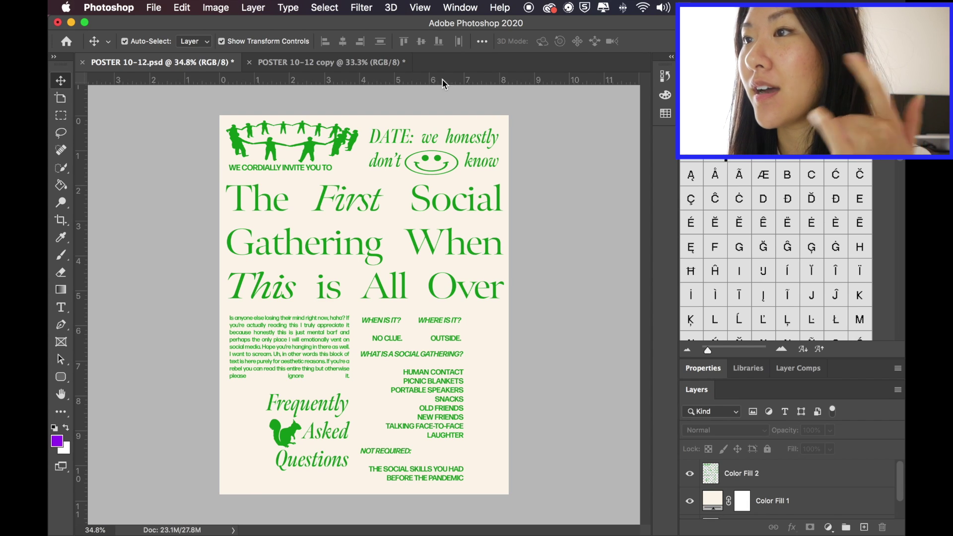
pyautogui.click(377, 66)
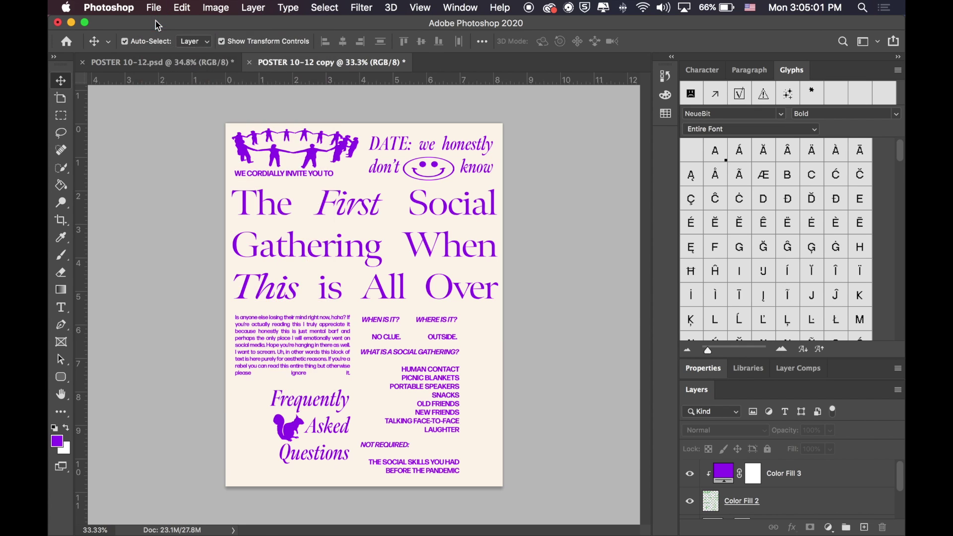
# Create a new blank document and export the green POSTER 10-12 and the purple POSTER 10-12 copy as image files.
pyautogui.hotkey('ctrl', 'n')
pyautogui.press('Escape')
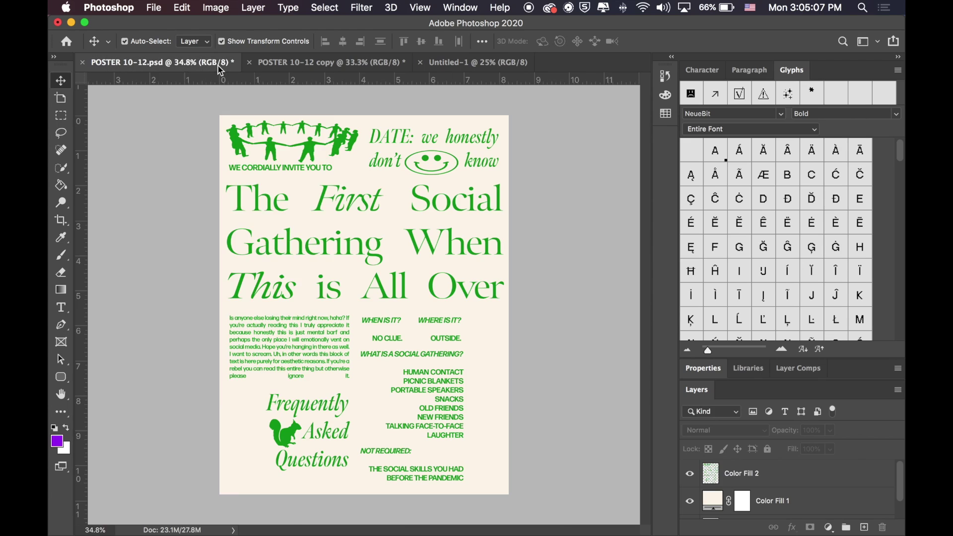
pyautogui.click(154, 7)
pyautogui.moveTo(298, 192)
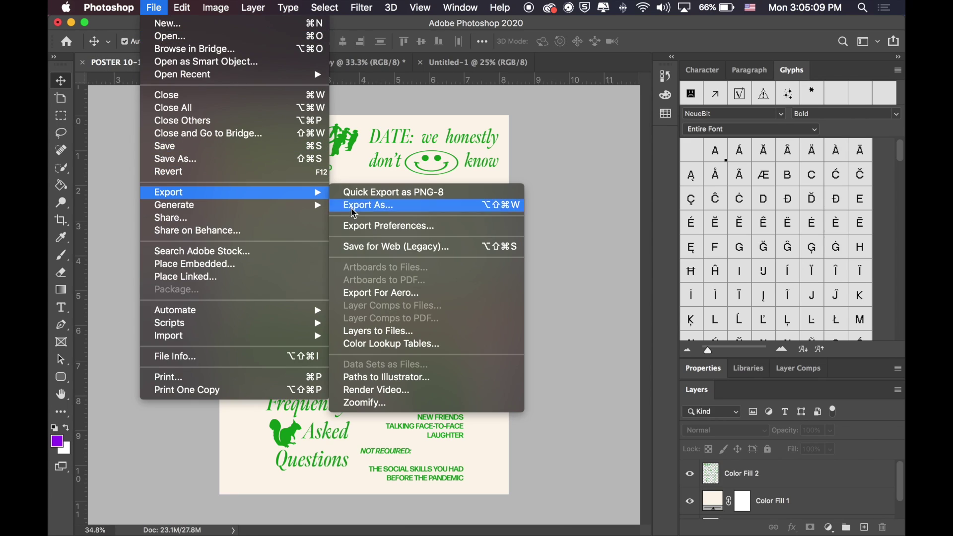
pyautogui.click(397, 205)
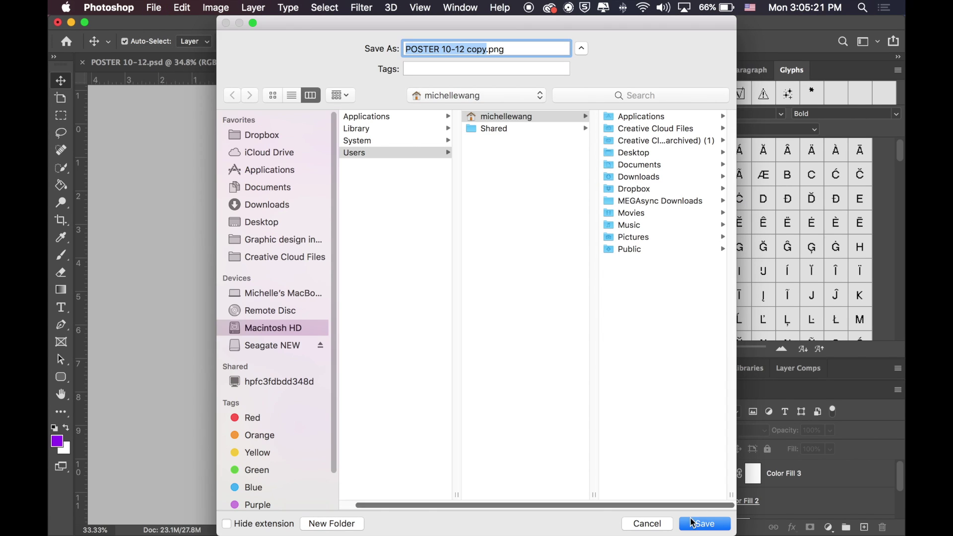
pyautogui.click(274, 345)
pyautogui.click(382, 382)
pyautogui.click(704, 522)
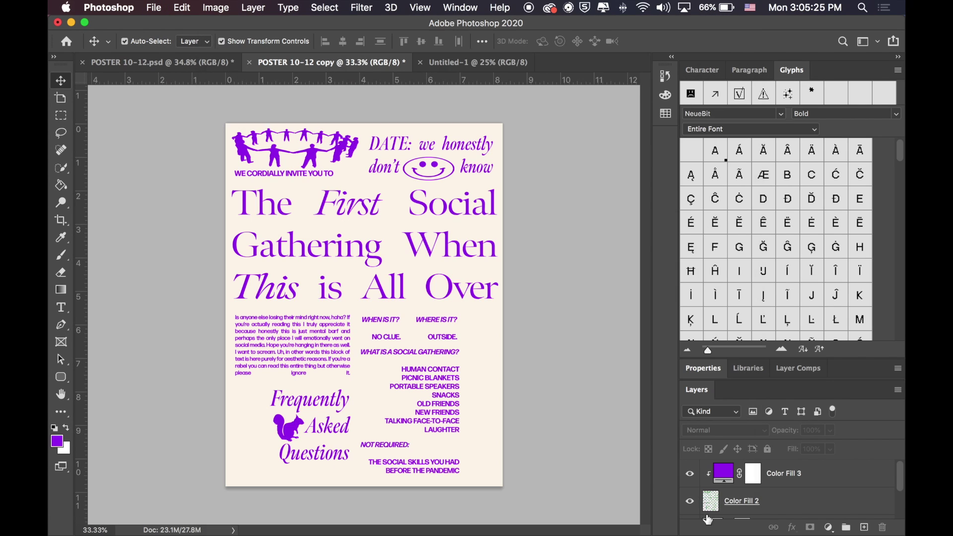
# Place both exported posters on the black canvas of Untitled-1, scaling down the purple one and offsetting it behind the green one.
pyautogui.click(478, 62)
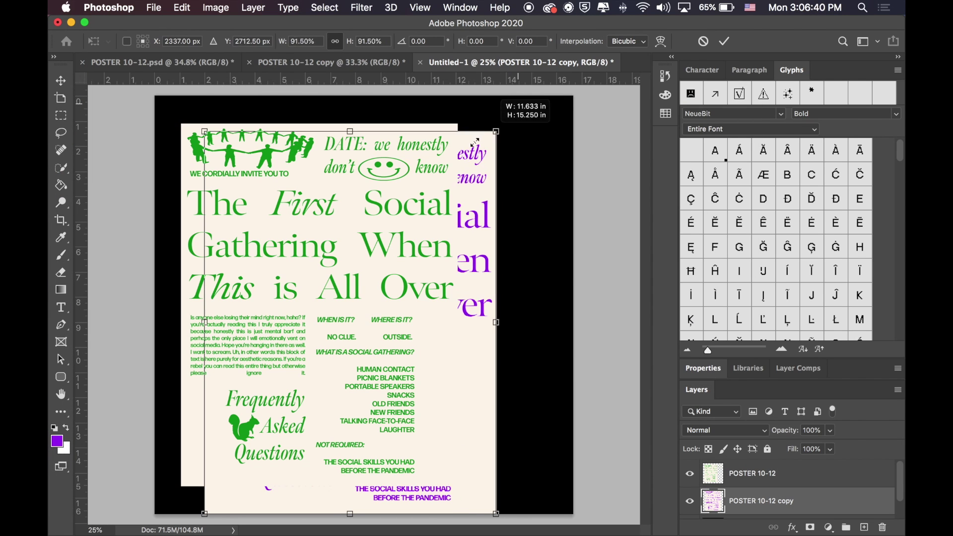
pyautogui.press('Return')
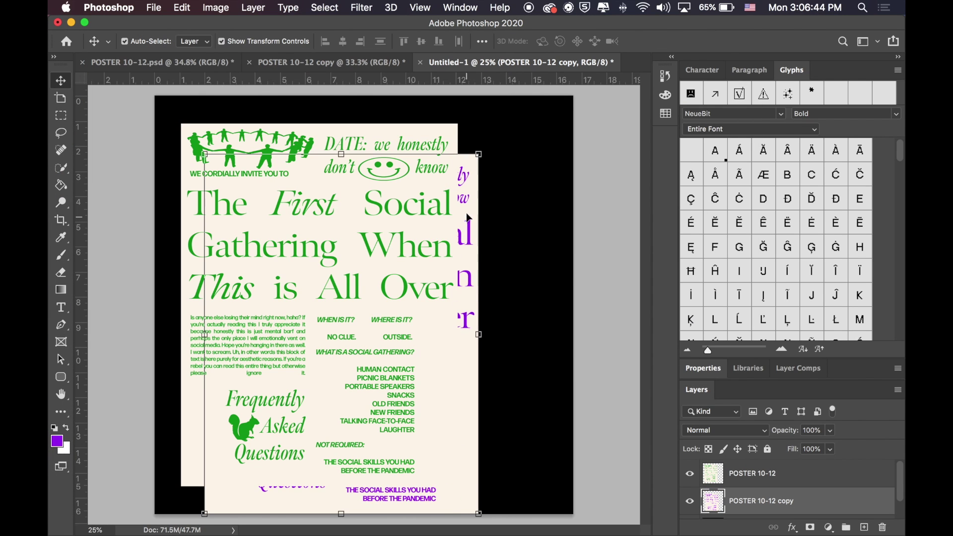
pyautogui.moveTo(492, 193); pyautogui.dragTo(561, 174)
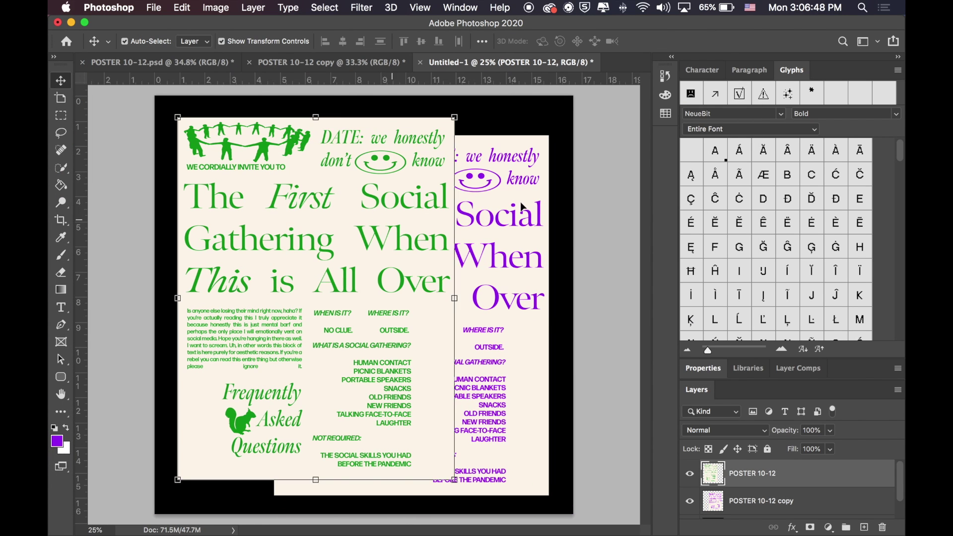
# Move the POSTER 10-12 copy layer above POSTER 10-12 and hide the green poster layer.
pyautogui.click(216, 8)
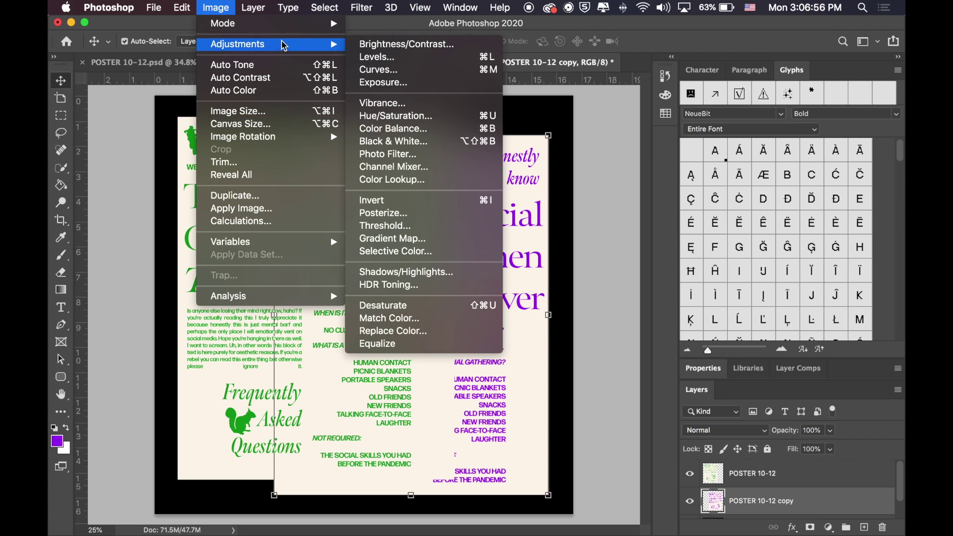
pyautogui.moveTo(795, 502); pyautogui.dragTo(811, 471)
pyautogui.moveTo(810, 471); pyautogui.dragTo(810, 471)
pyautogui.click(587, 342)
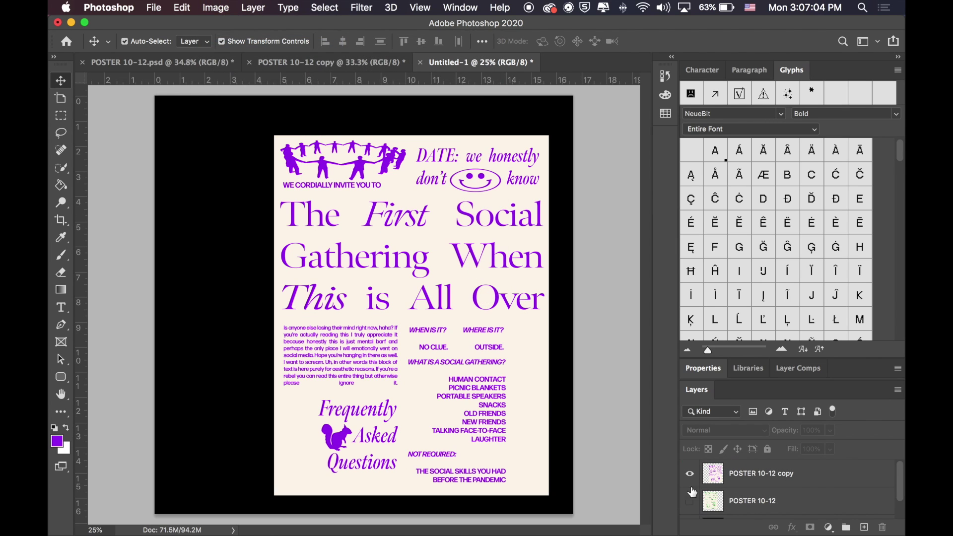
# Centre the purple poster on the black canvas and deselect it.
pyautogui.moveTo(347, 218); pyautogui.dragTo(453, 232)
pyautogui.click(586, 201)
pyautogui.click(588, 202)
# Export the Untitled-1 composition showing the purple poster on black.
pyautogui.click(154, 7)
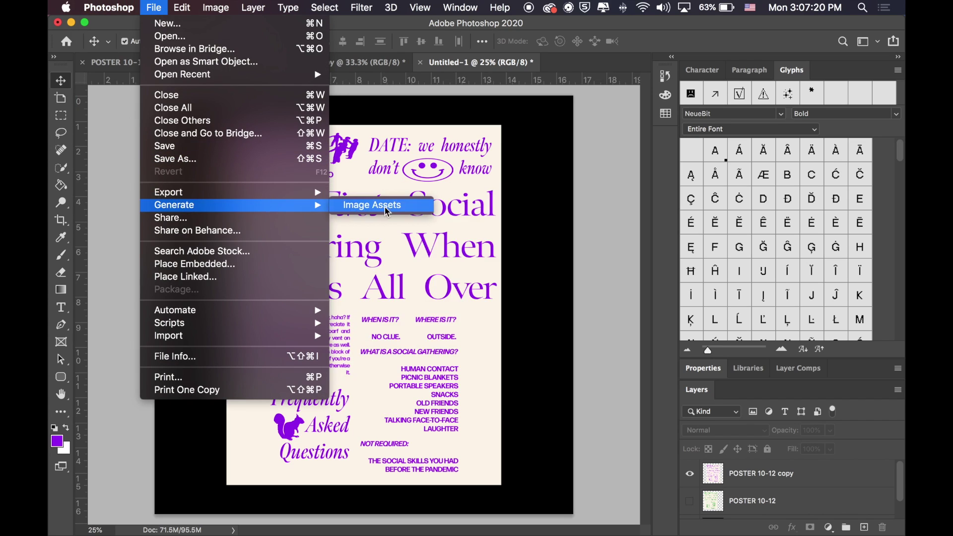